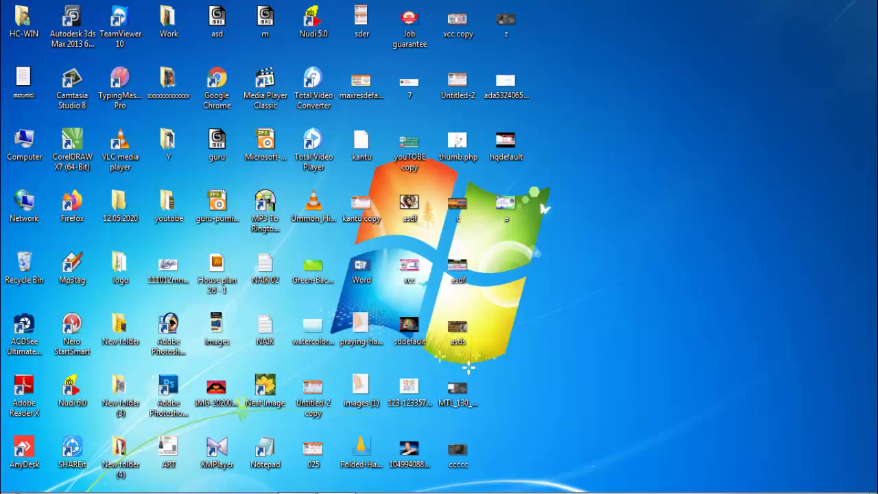
# Step: Open the Windows Start menu with the Windows key
pyautogui.press('super')
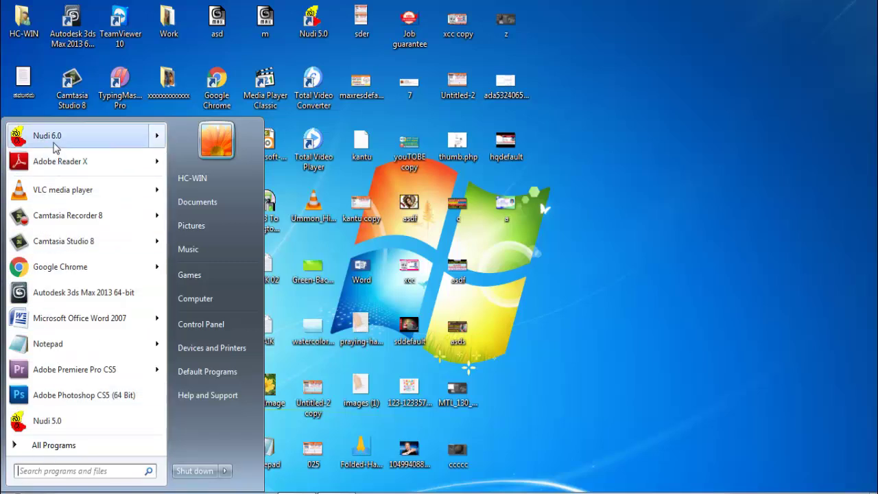
# Step: Launch Adobe Photoshop 7.0 from the All Programs list
pyautogui.click(55, 447)
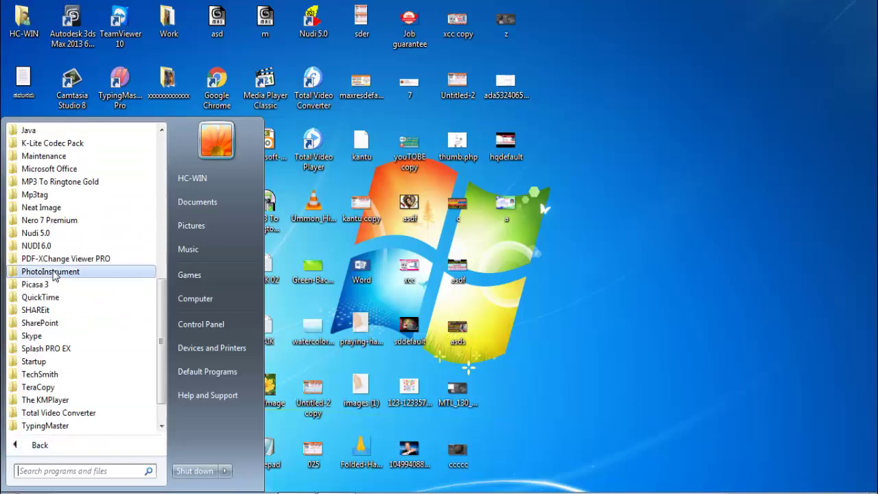
pyautogui.scroll(-1, 66, 366)
pyautogui.scroll(4, 68, 372)
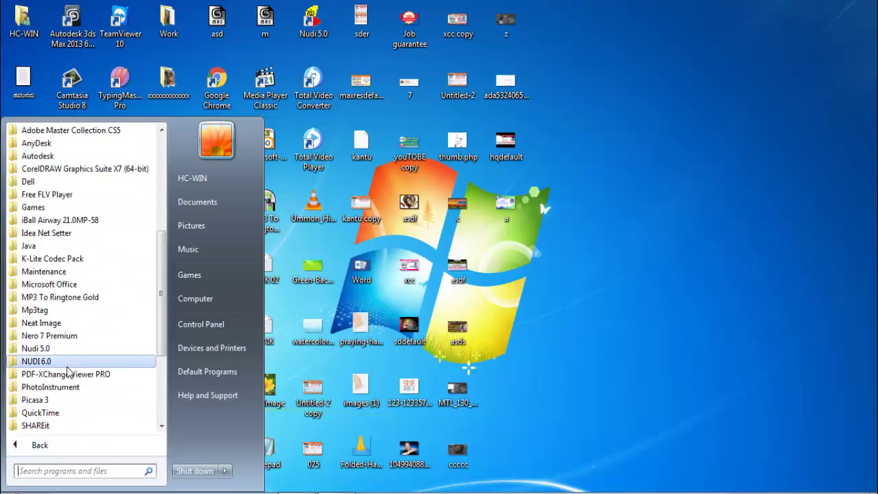
pyautogui.scroll(-4, 67, 372)
pyautogui.scroll(3, 68, 372)
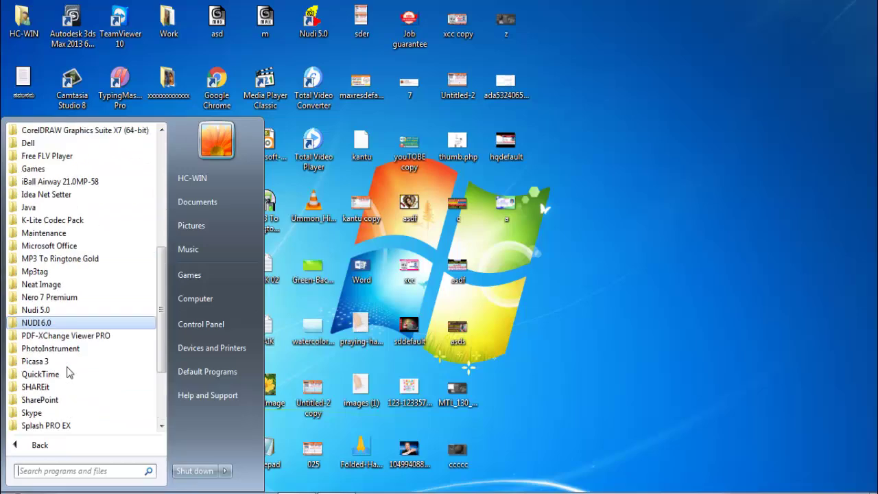
pyautogui.scroll(4, 67, 371)
pyautogui.scroll(1, 67, 371)
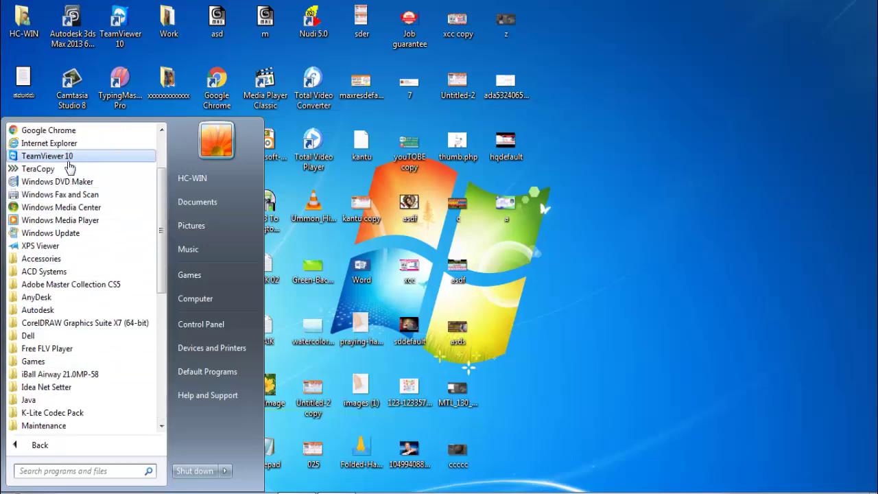
pyautogui.scroll(2, 77, 302)
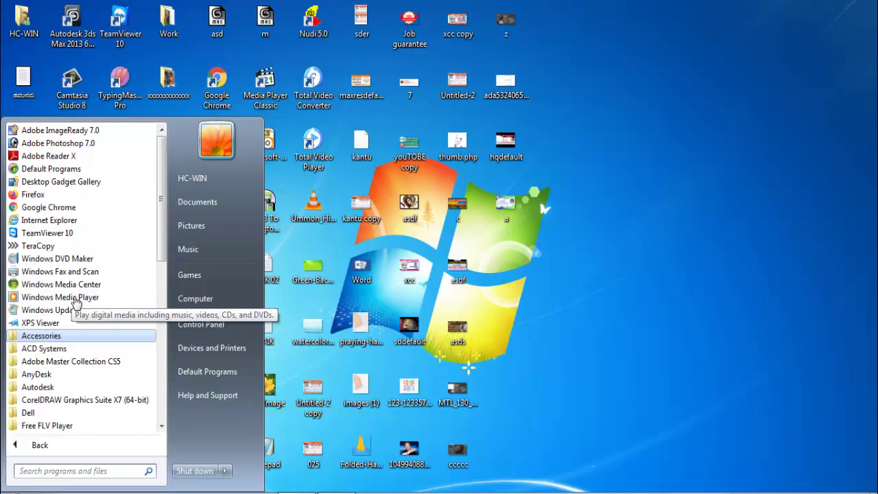
pyautogui.click(78, 147)
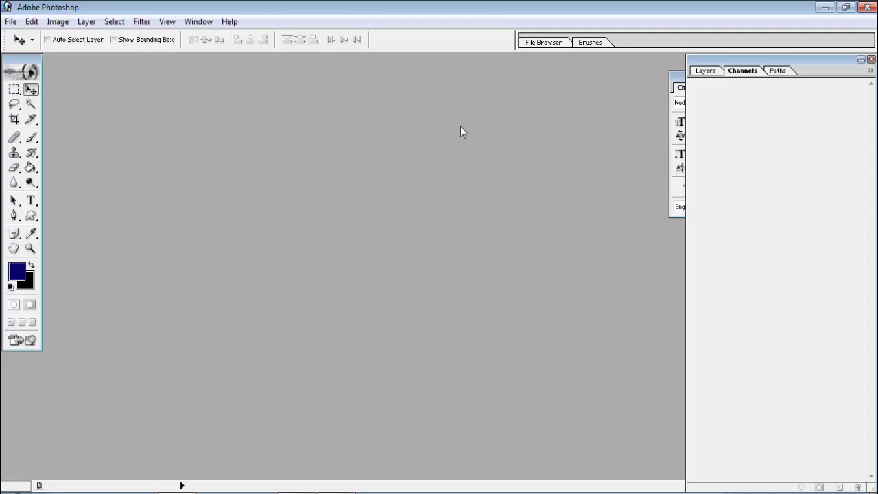
# Step: Bring up the File > New dialog, then minimize Photoshop and view the business card sizes image
pyautogui.moveTo(711, 75); pyautogui.dragTo(713, 74)
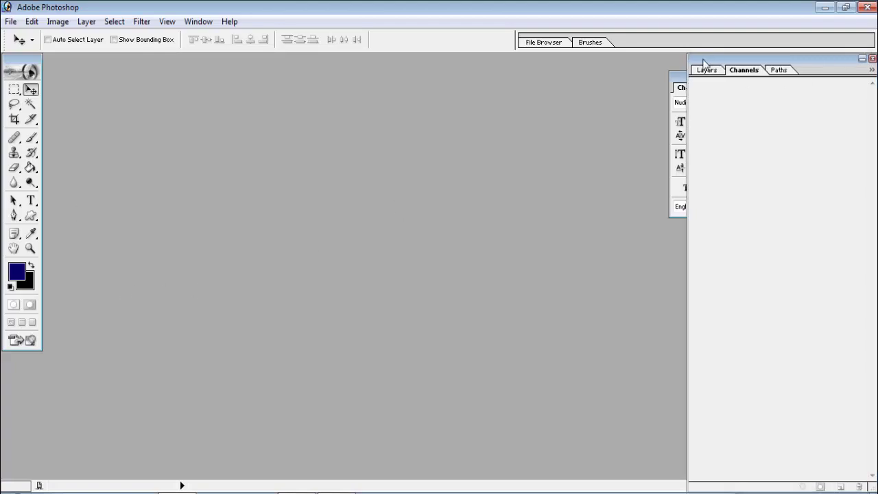
pyautogui.click(10, 21)
pyautogui.click(20, 36)
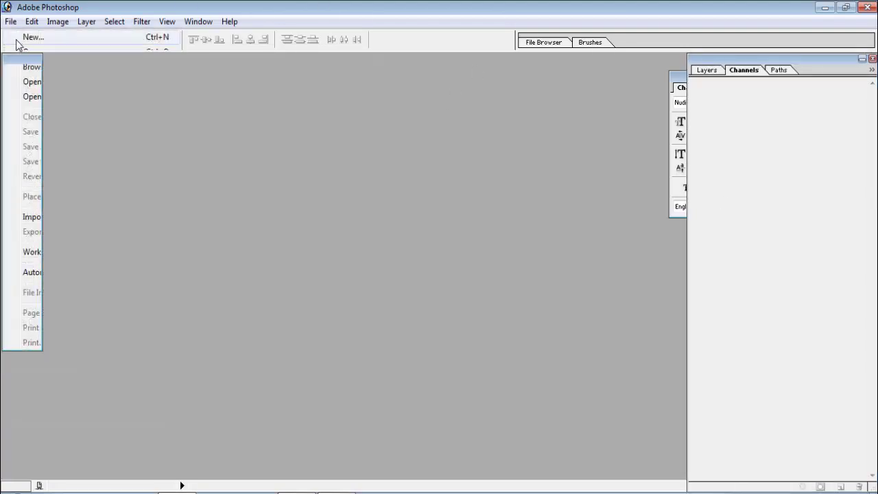
pyautogui.moveTo(364, 130); pyautogui.dragTo(314, 91)
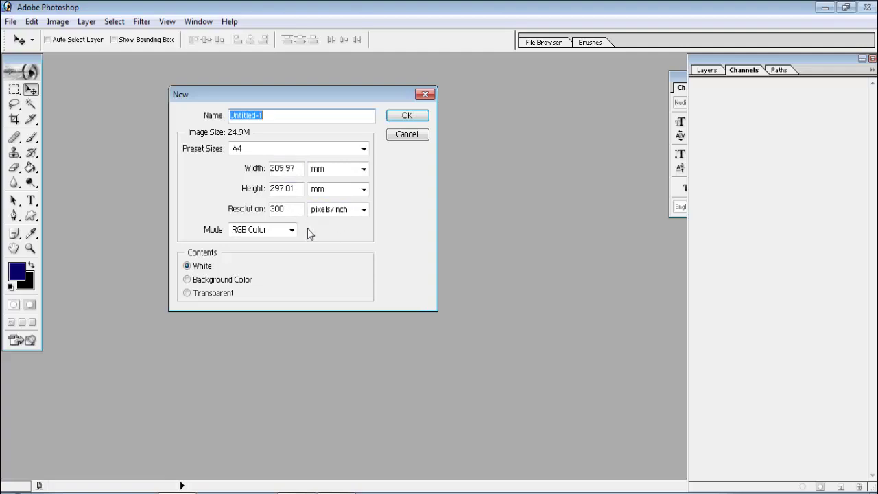
pyautogui.click(825, 7)
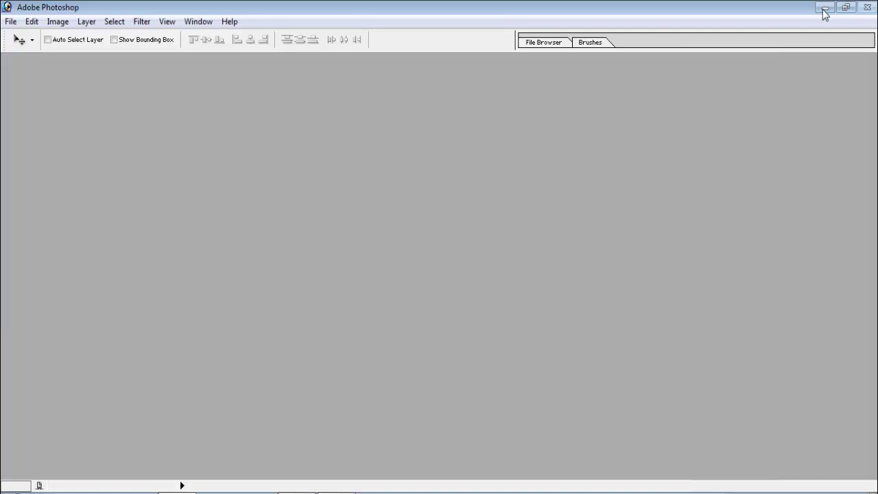
pyautogui.doubleClick(513, 95)
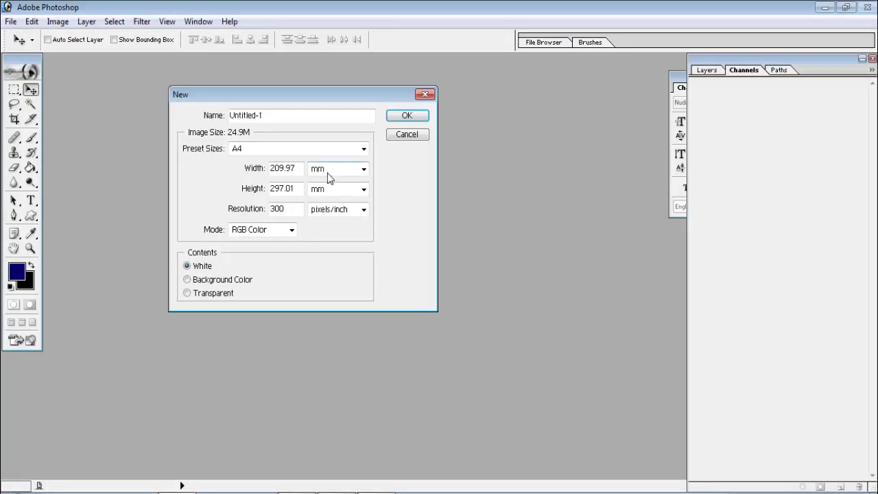
# Step: Switch both the width and height units to inches
pyautogui.click(329, 169)
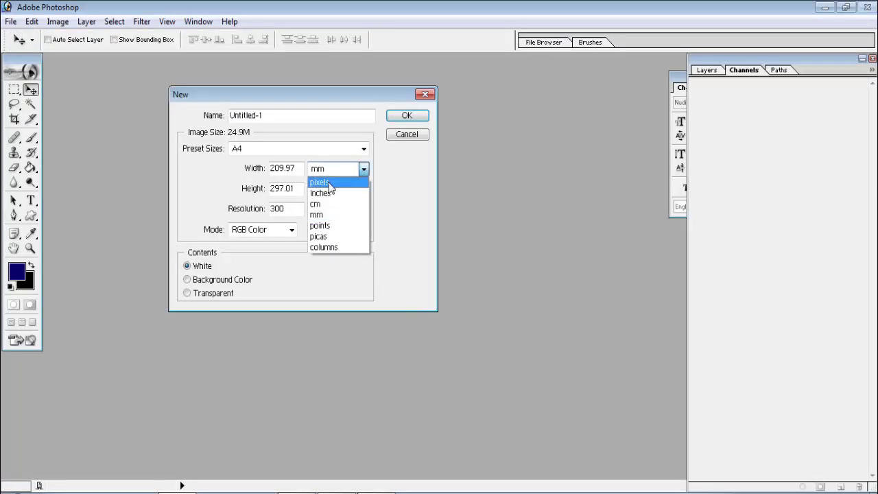
pyautogui.click(330, 195)
pyautogui.click(334, 189)
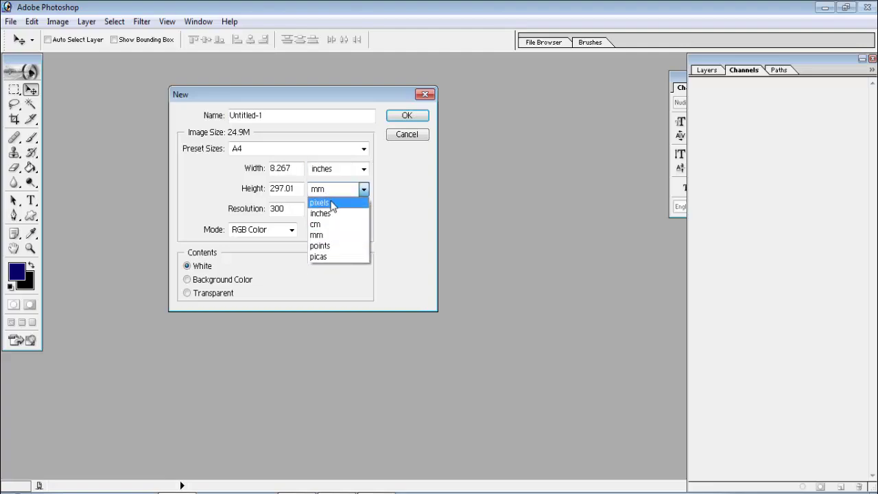
pyautogui.click(331, 214)
# Step: Create a 3.5 × 2 inch, 300 pixels/inch document and maximize its window
pyautogui.moveTo(302, 171); pyautogui.dragTo(271, 171)
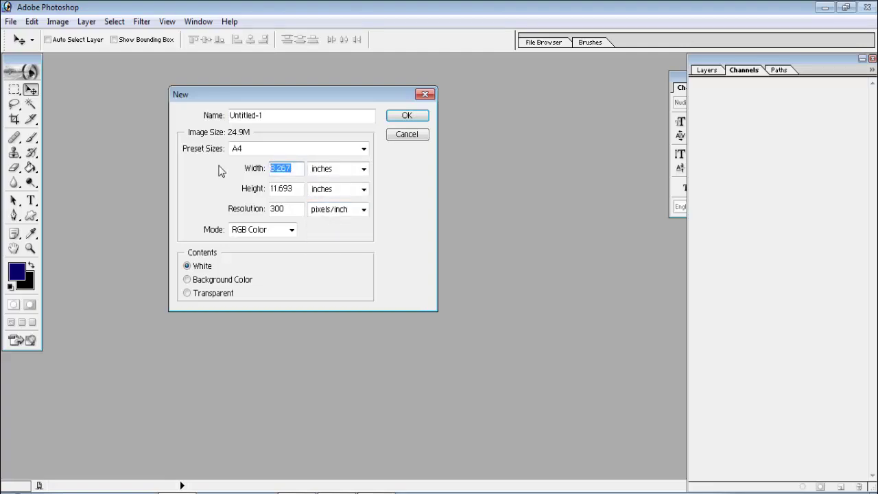
pyautogui.write('3')
pyautogui.press('Tab')
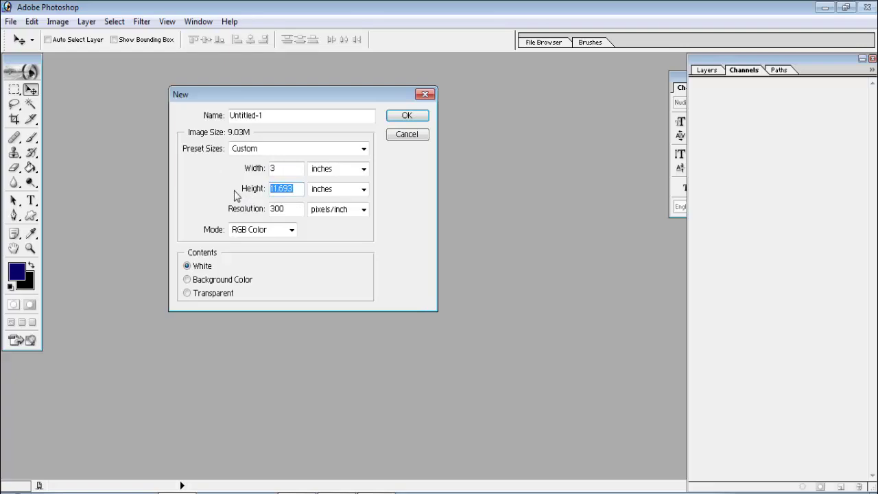
pyautogui.press('BackSpace')
pyautogui.write('2')
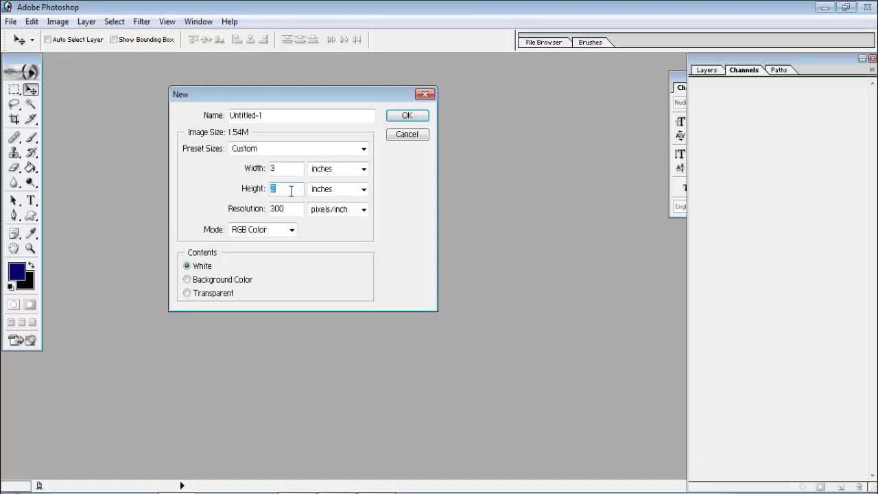
pyautogui.click(291, 173)
pyautogui.write('.5')
pyautogui.click(295, 195)
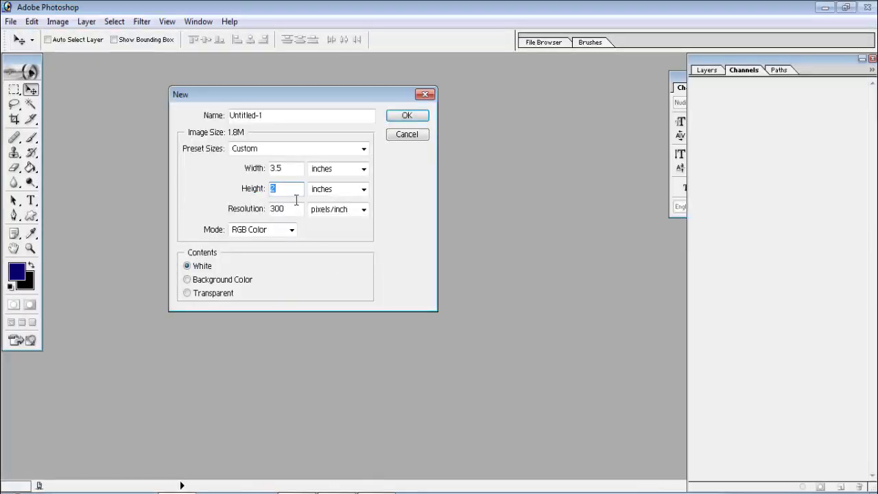
pyautogui.write('2')
pyautogui.press('Tab')
pyautogui.click(296, 213)
pyautogui.click(413, 117)
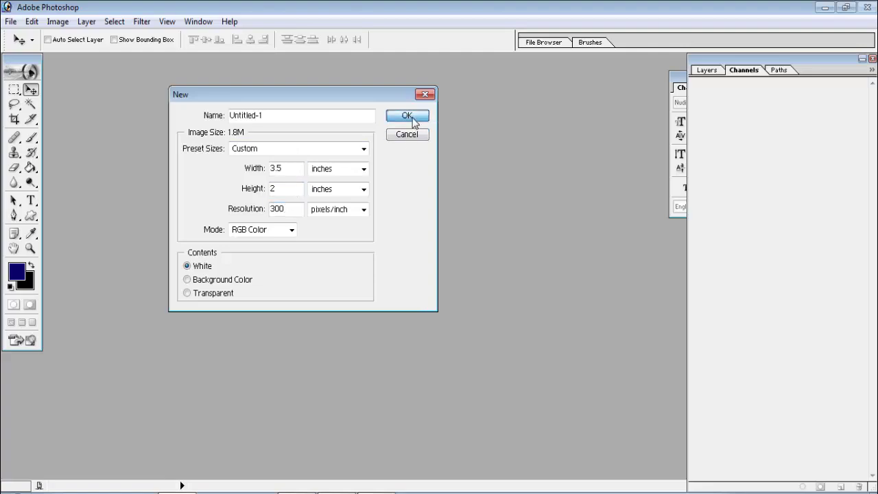
pyautogui.click(475, 69)
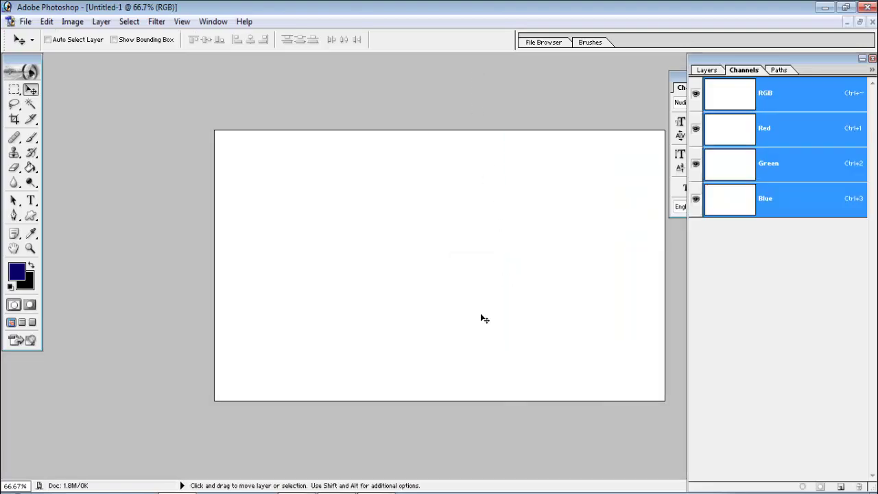
# Step: Fit the canvas on screen and turn on the rulers
pyautogui.moveTo(679, 75); pyautogui.dragTo(694, 77)
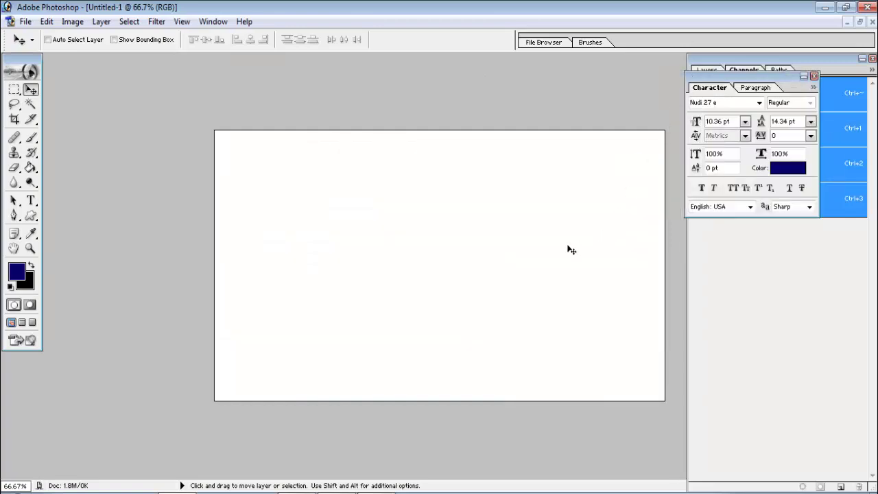
pyautogui.hotkey('ctrl', '0')
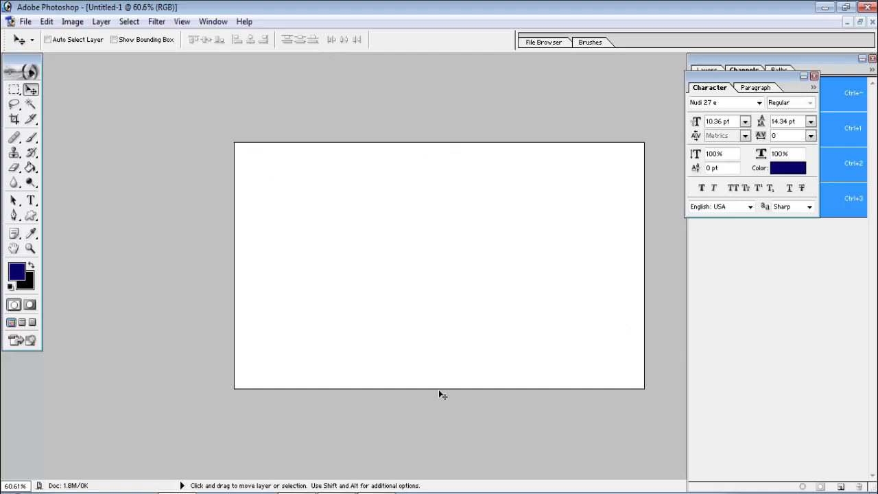
pyautogui.click(179, 22)
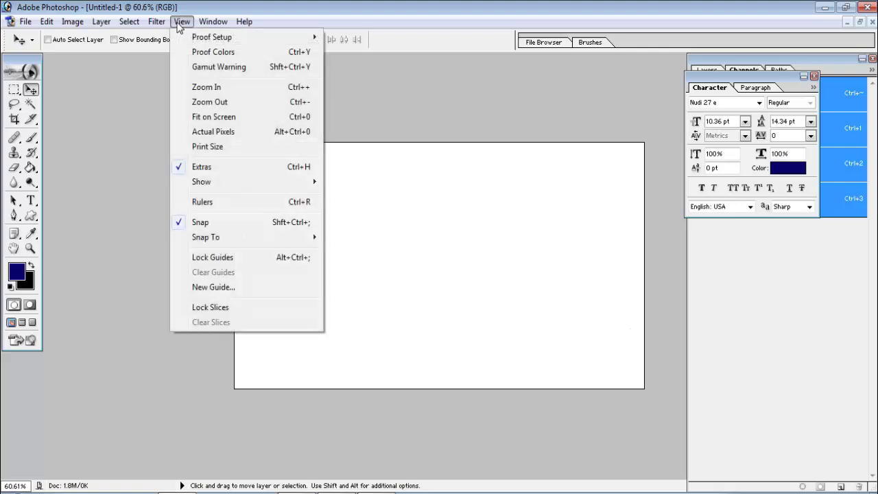
pyautogui.click(217, 204)
# Step: Place guides just inside all four card edges, then minimize Photoshop
pyautogui.moveTo(349, 60); pyautogui.dragTo(350, 159)
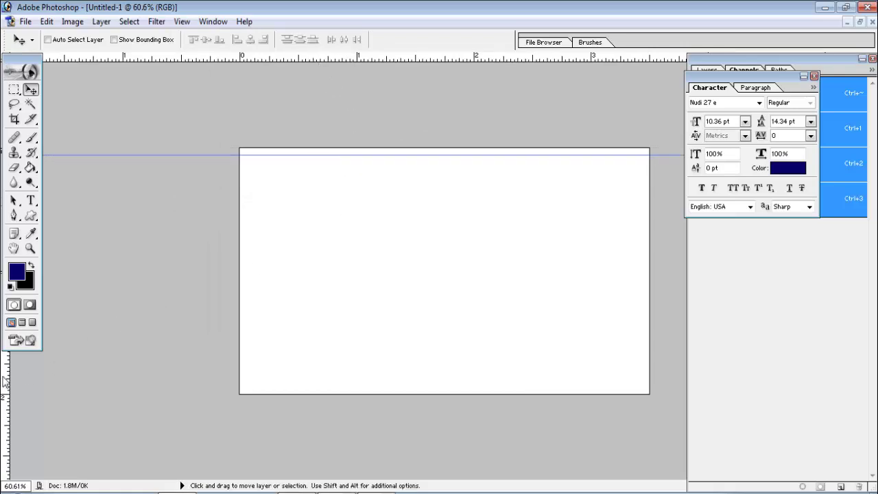
pyautogui.moveTo(7, 376); pyautogui.dragTo(246, 379)
pyautogui.moveTo(8, 388); pyautogui.dragTo(647, 387)
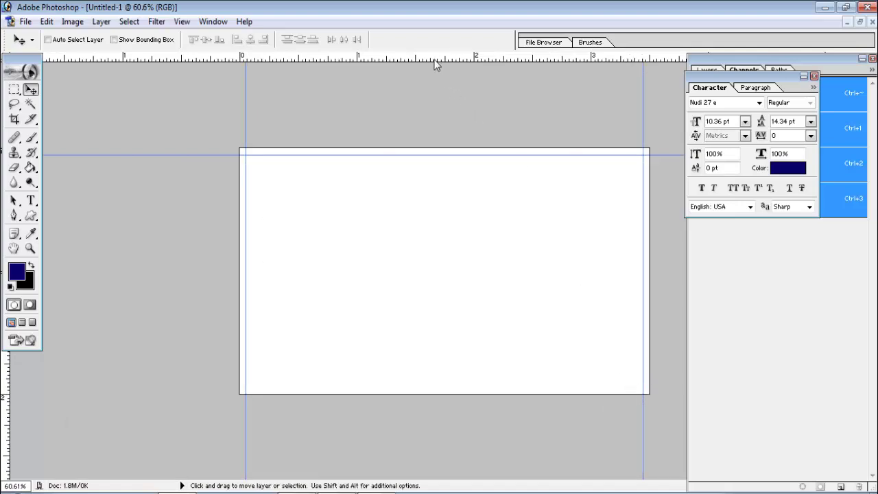
pyautogui.moveTo(435, 59); pyautogui.dragTo(459, 389)
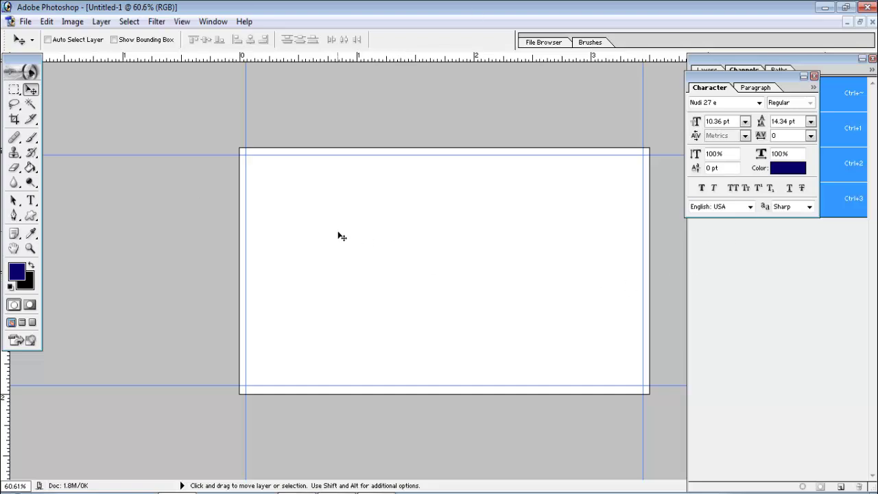
pyautogui.click(823, 8)
# Step: Preview the sample ID card, then open hqdefault.jpg in Photoshop
pyautogui.doubleClick(506, 142)
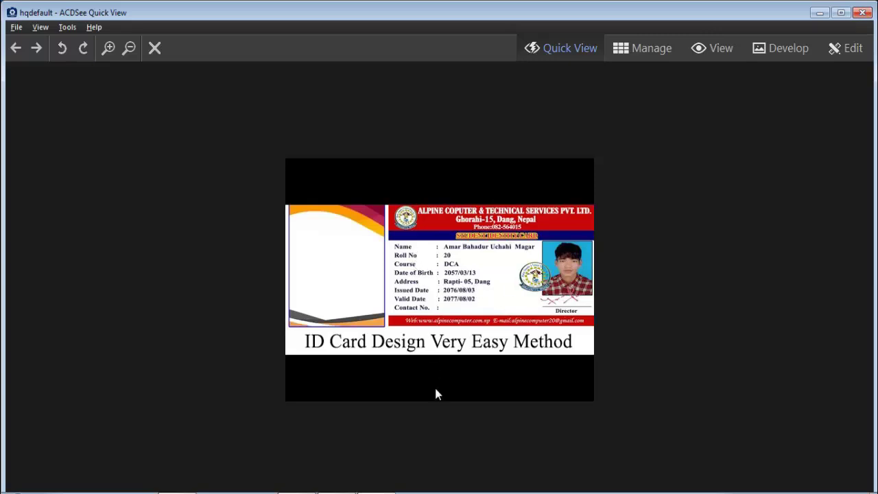
pyautogui.click(862, 13)
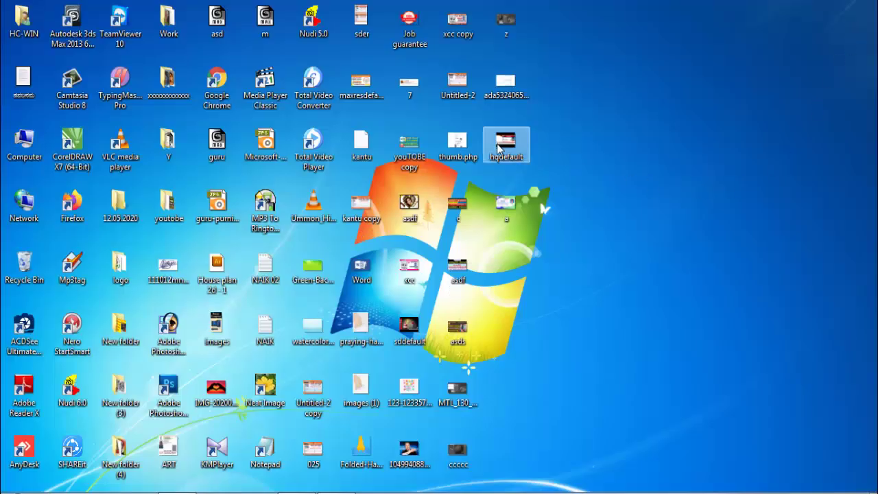
pyautogui.moveTo(501, 144)
pyautogui.mouseDown()
pyautogui.moveTo(255, 489)
pyautogui.moveTo(243, 436)
pyautogui.mouseUp()
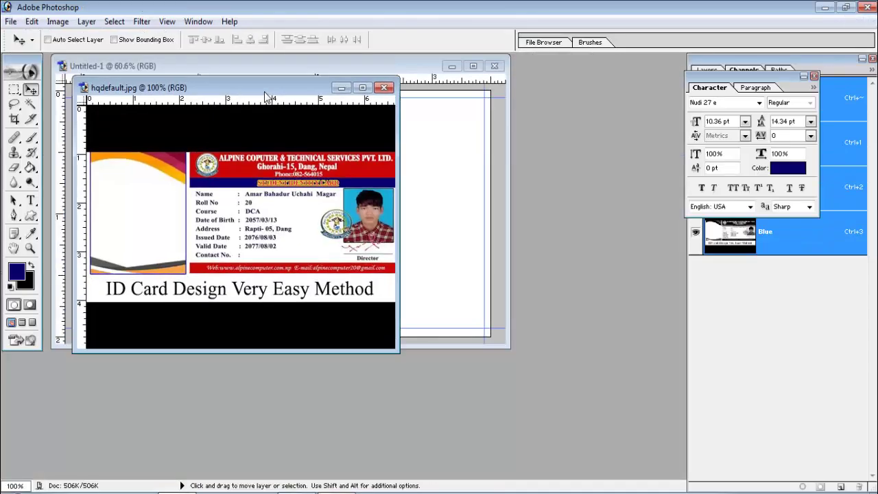
# Step: Arrange the hqdefault.jpg window beside the blank Untitled-1 card document
pyautogui.moveTo(207, 71); pyautogui.dragTo(642, 184)
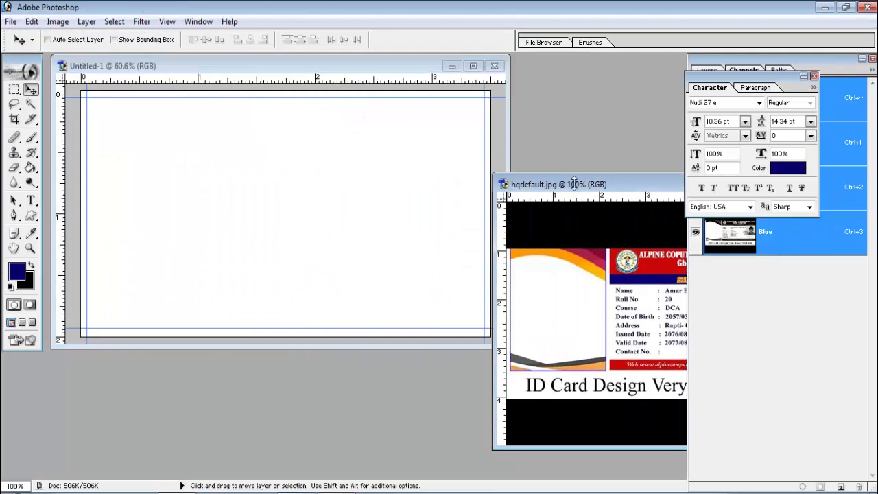
pyautogui.moveTo(573, 184); pyautogui.dragTo(485, 79)
pyautogui.click(248, 147)
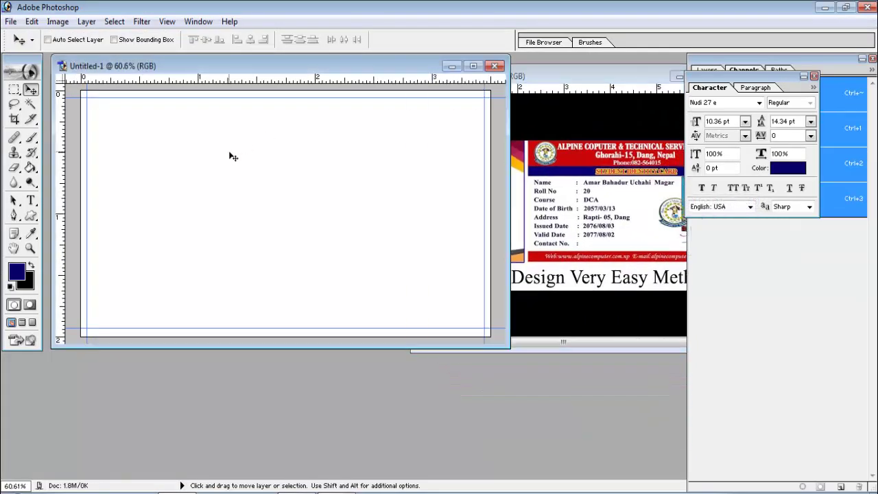
pyautogui.click(602, 237)
pyautogui.click(171, 158)
pyautogui.click(574, 71)
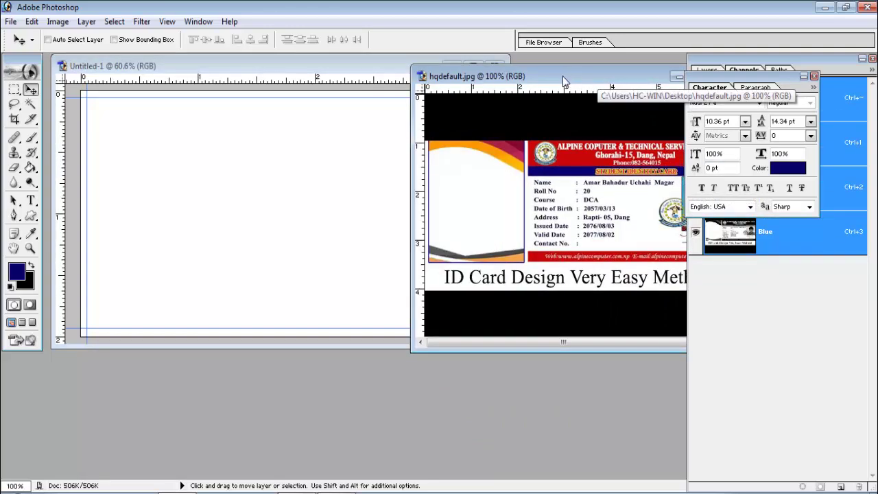
pyautogui.moveTo(575, 71); pyautogui.dragTo(584, 66)
# Step: Start a text entry on the card using the Arial font
pyautogui.click(30, 201)
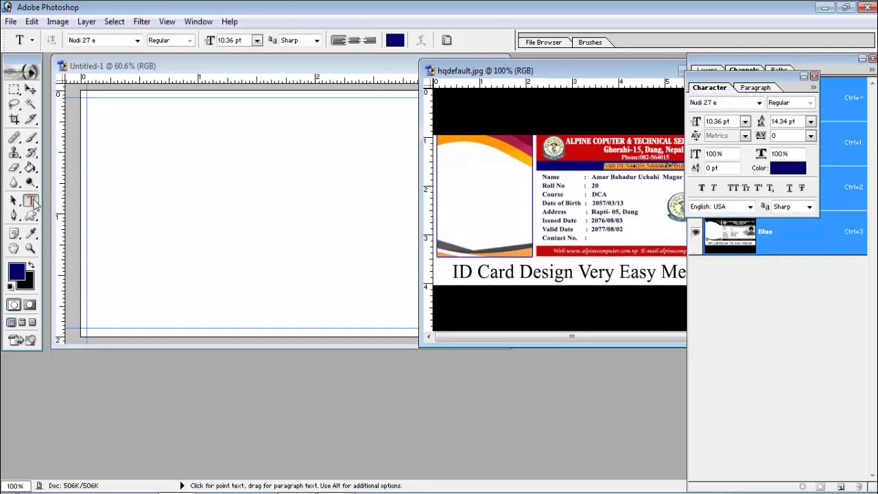
pyautogui.click(120, 159)
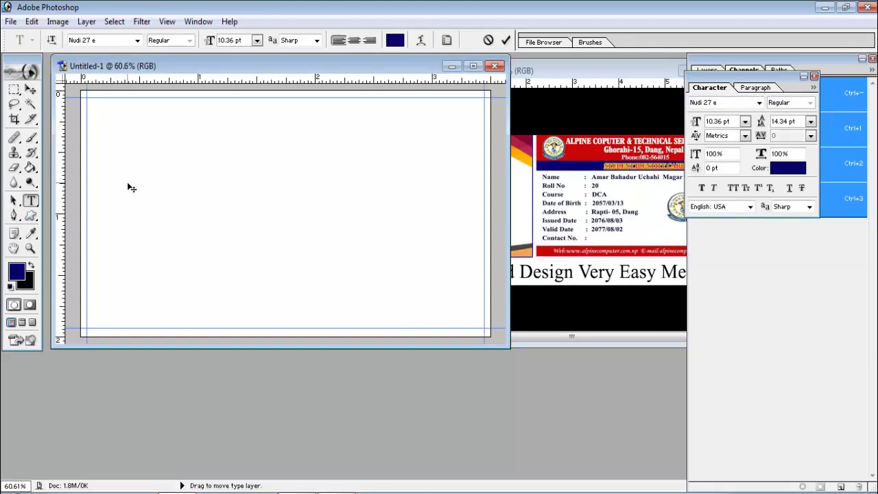
pyautogui.click(137, 40)
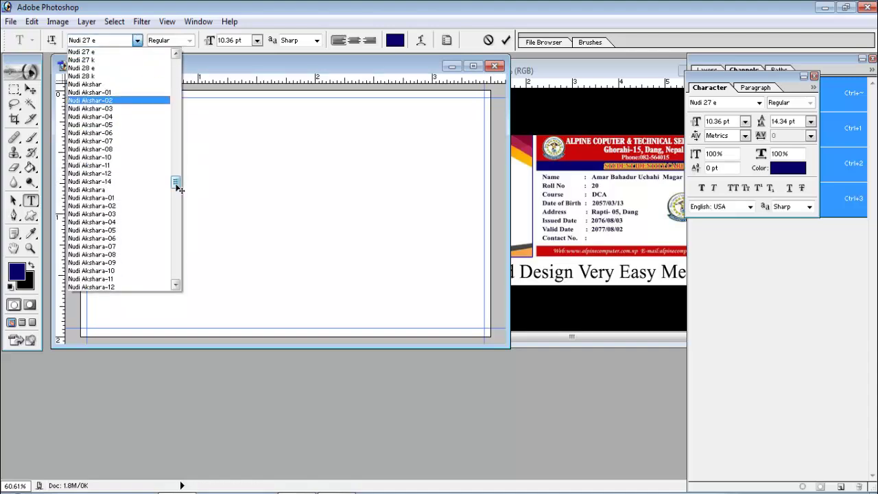
pyautogui.moveTo(176, 182); pyautogui.dragTo(175, 63)
pyautogui.click(118, 85)
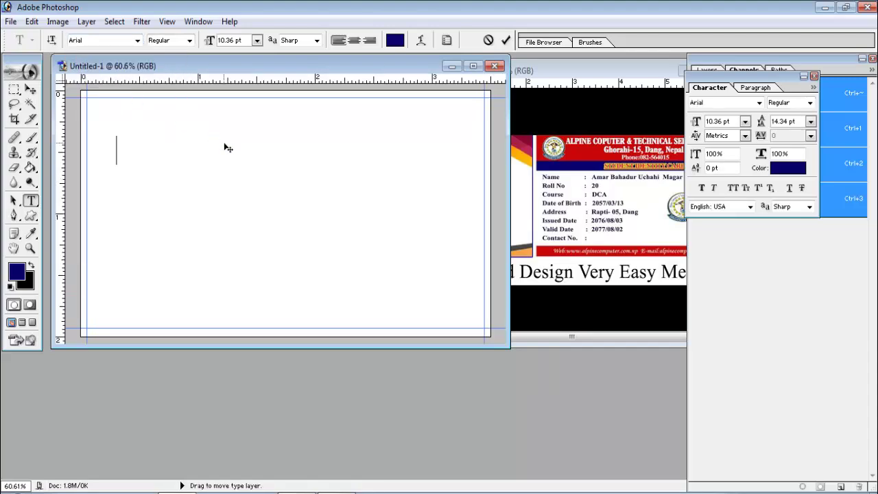
# Step: Type the labels Name, Roll No and Course on separate lines
pyautogui.write('Nam')
pyautogui.write('e')
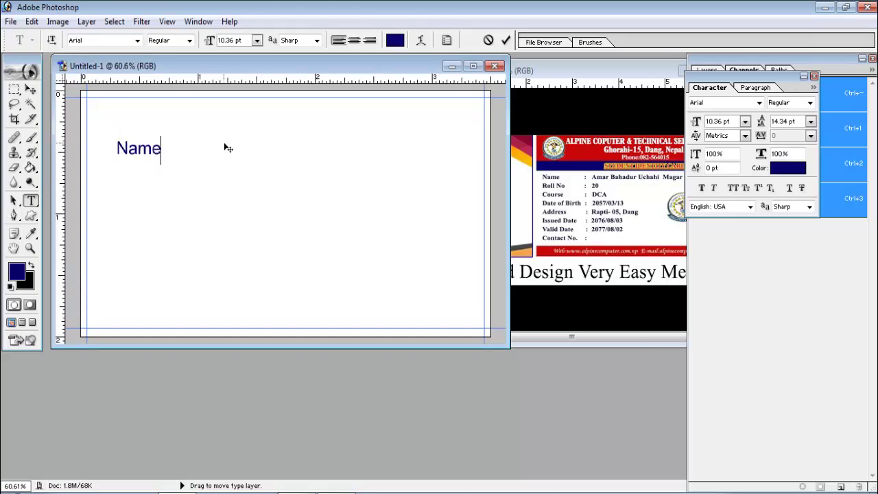
pyautogui.press('Return')
pyautogui.write('Ro')
pyautogui.write('ll No')
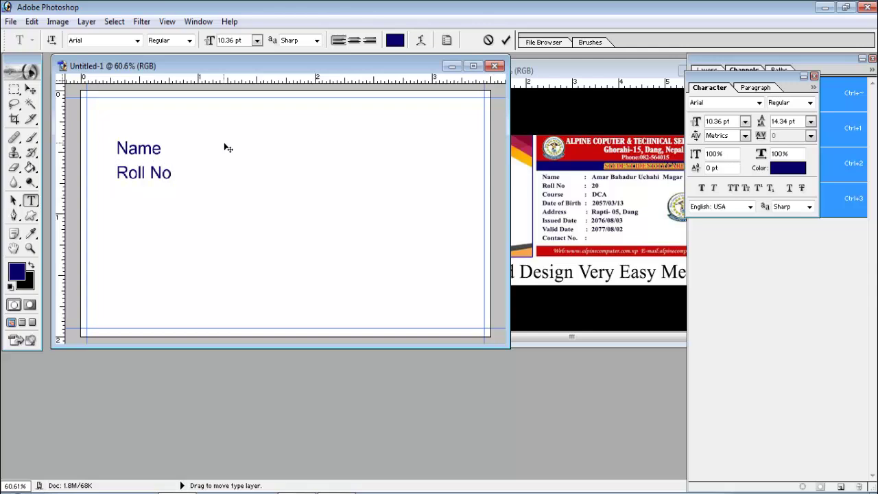
pyautogui.press('Return')
pyautogui.write('Cour')
pyautogui.write('se')
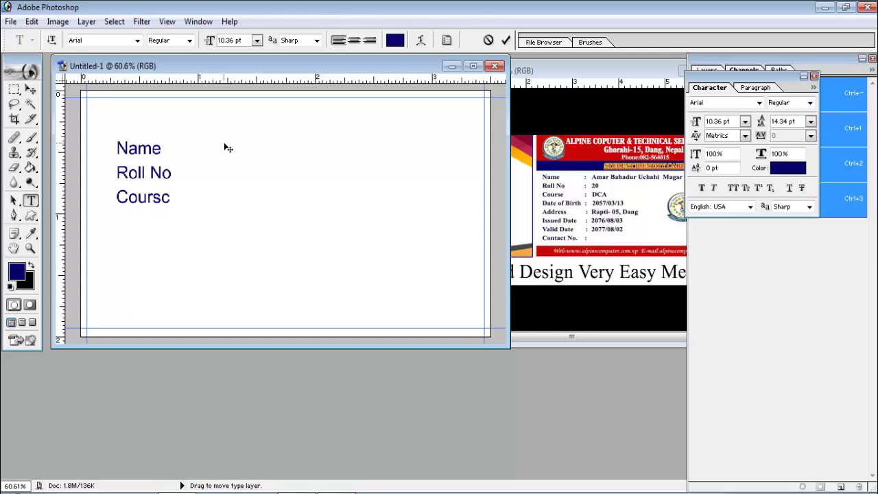
pyautogui.press('BackSpace')
pyautogui.write('e')
pyautogui.press('Return')
# Step: Add the Date of Birth, Address, Issued Date, Valid Date and Contact No labels
pyautogui.write('Date ')
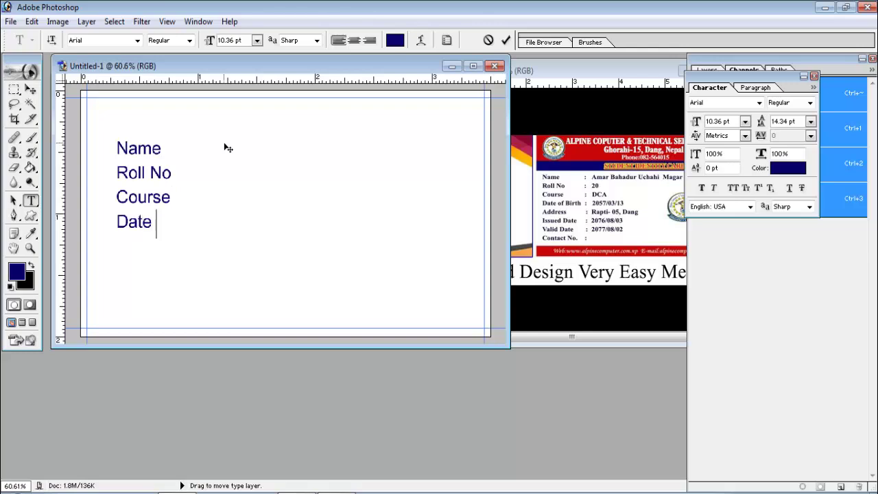
pyautogui.write('Of')
pyautogui.press('BackSpace')
pyautogui.press('BackSpace')
pyautogui.press('BackSpace')
pyautogui.press('BackSpace')
pyautogui.write('of ')
pyautogui.write('Bi')
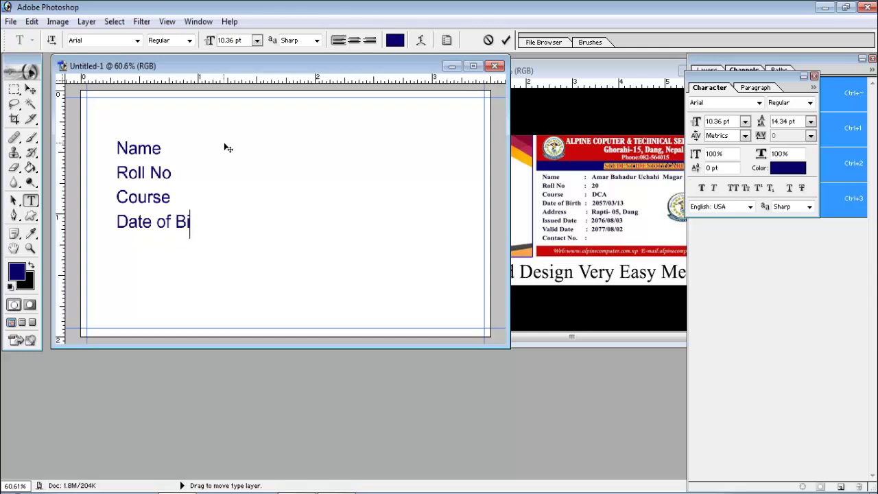
pyautogui.write('rth')
pyautogui.press('Return')
pyautogui.write('of Birth Add')
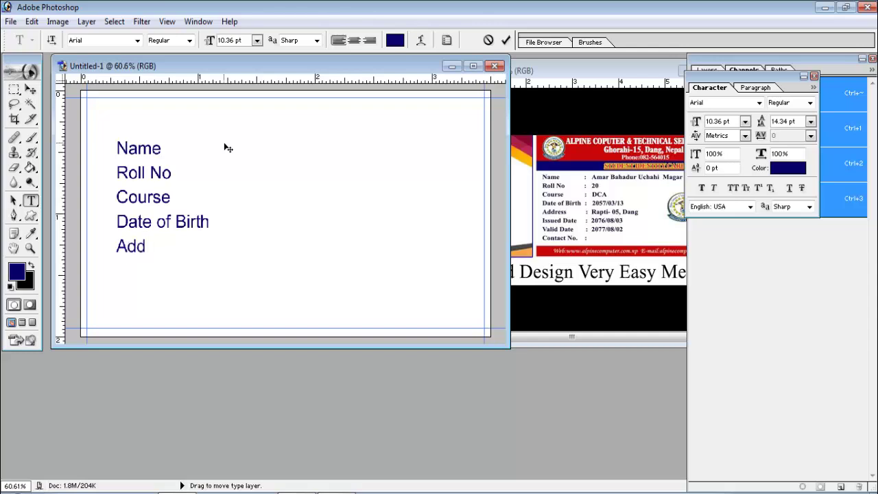
pyautogui.write('r')
pyautogui.write('ess')
pyautogui.press('Return')
pyautogui.write('I')
pyautogui.write('ssue')
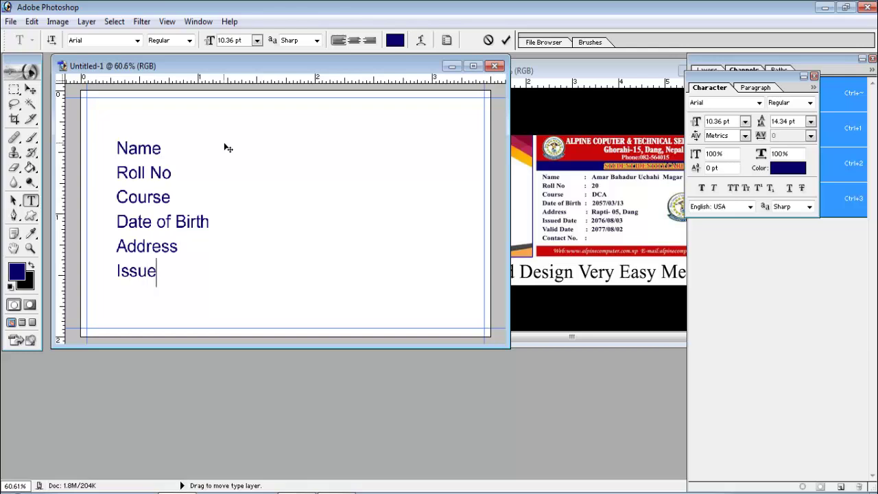
pyautogui.write('d Dat')
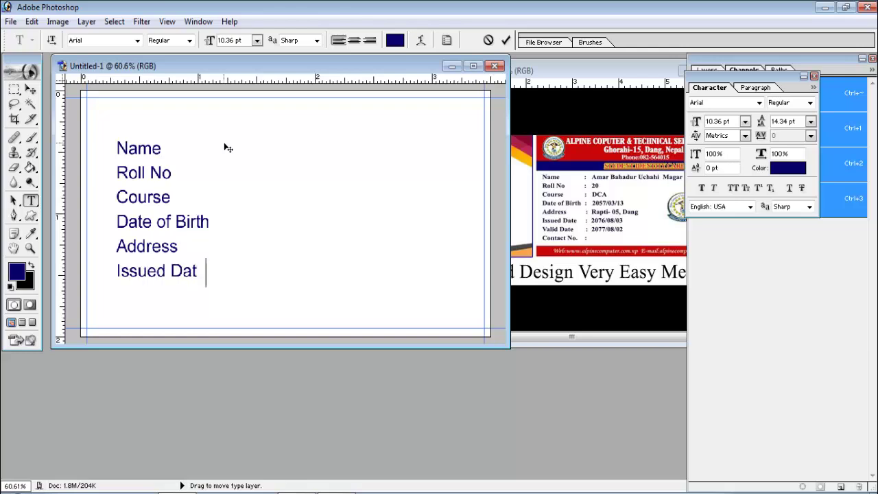
pyautogui.write('e')
pyautogui.press('Return')
pyautogui.write('V')
pyautogui.write('a')
pyautogui.write('lid ')
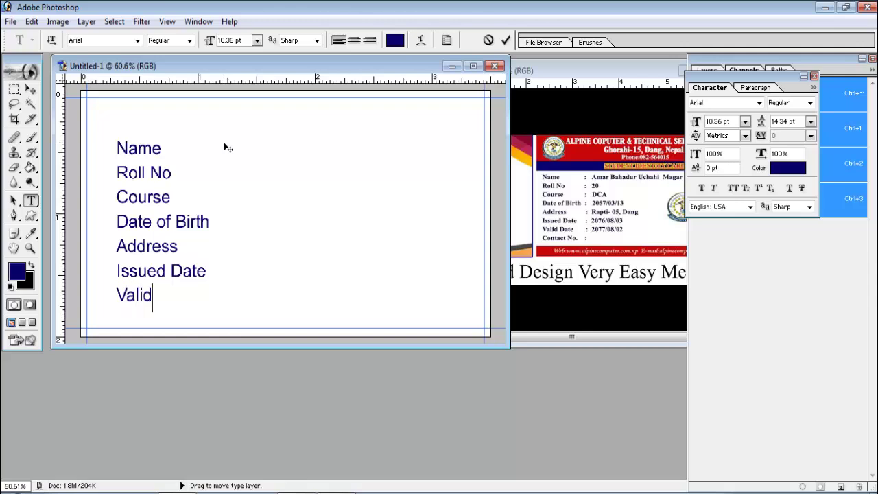
pyautogui.write('D')
pyautogui.write('ate ')
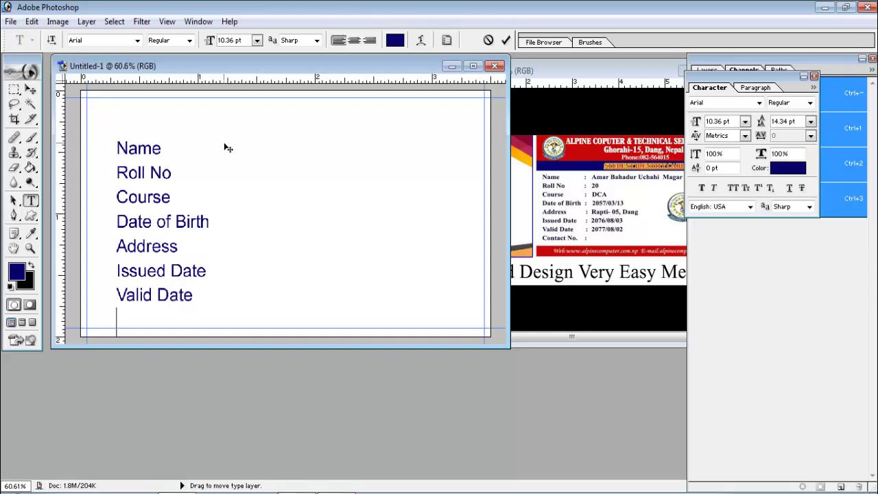
pyautogui.write('C')
pyautogui.write('ont')
pyautogui.write('ac')
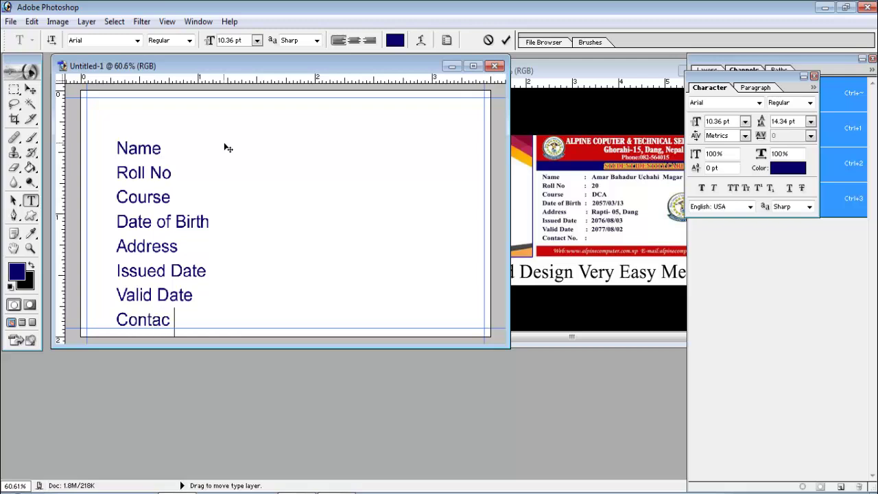
pyautogui.write('t No')
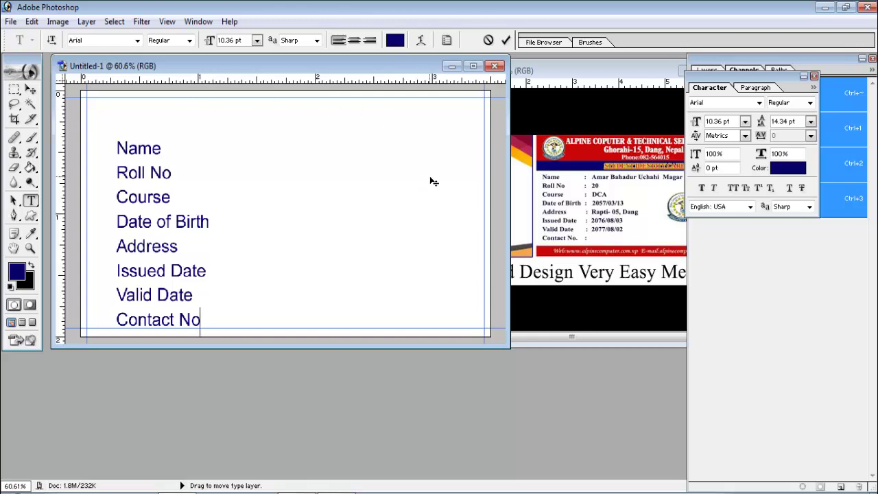
pyautogui.click(473, 66)
# Step: Move the label block up-left and type the Digitech Computer Education Center heading
pyautogui.click(30, 89)
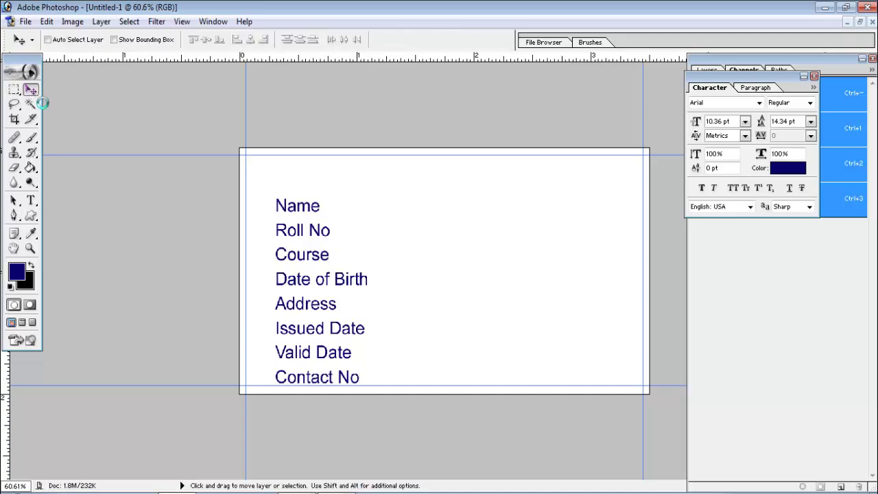
pyautogui.moveTo(328, 236)
pyautogui.mouseDown()
pyautogui.moveTo(327, 216)
pyautogui.moveTo(308, 234)
pyautogui.mouseUp()
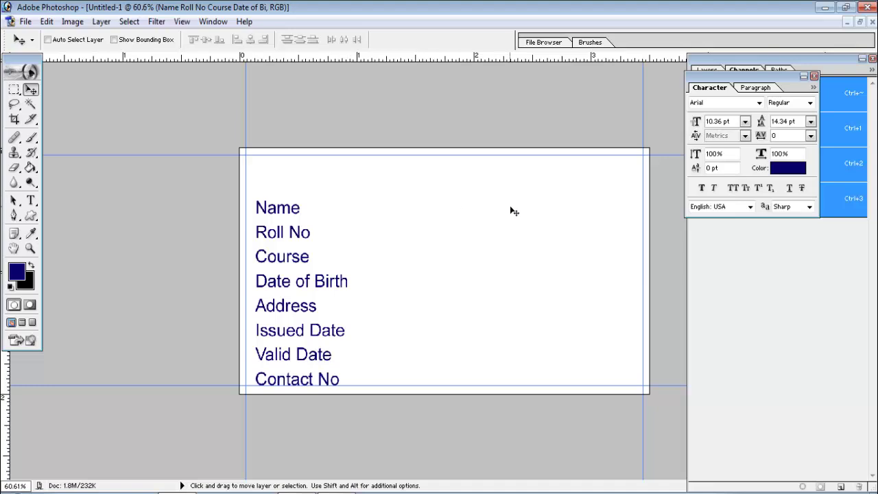
pyautogui.click(31, 201)
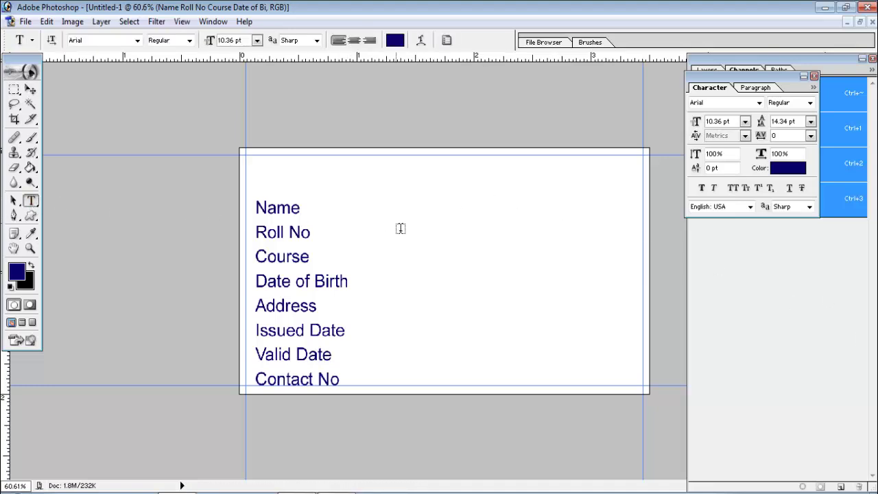
pyautogui.click(261, 182)
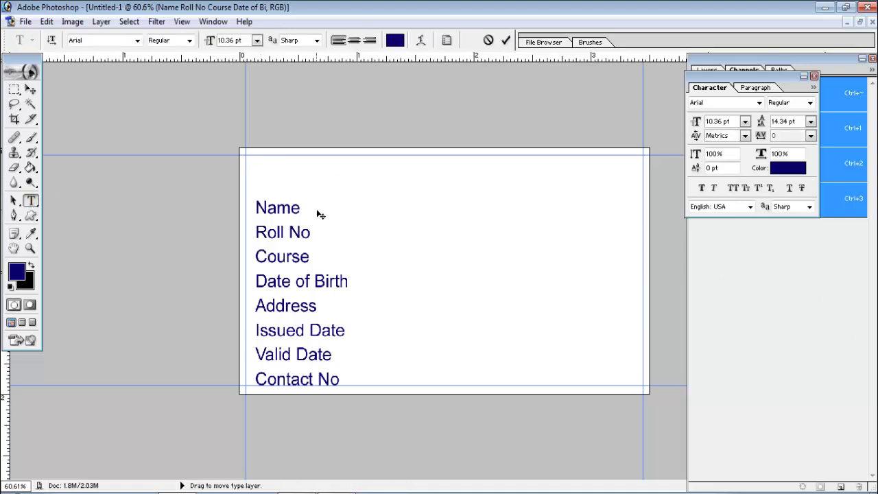
pyautogui.write('Digi')
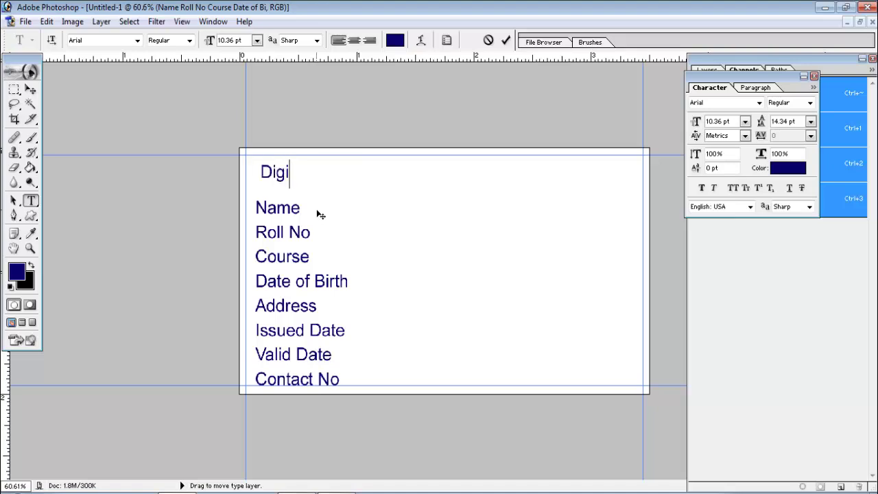
pyautogui.write('tech c')
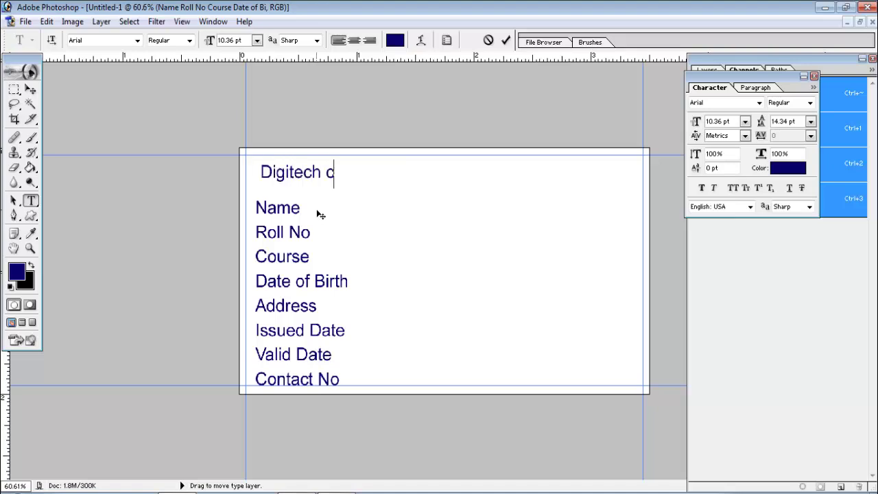
pyautogui.press('BackSpace')
pyautogui.write('C')
pyautogui.write('m')
pyautogui.write('puter')
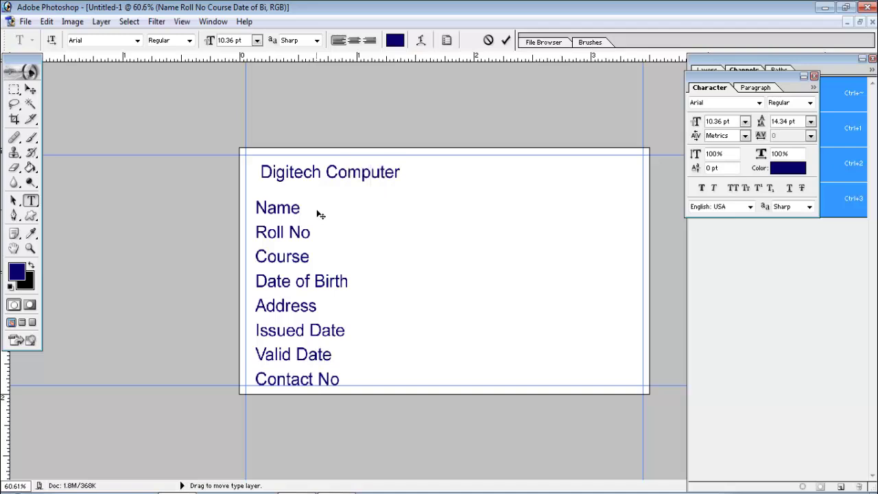
pyautogui.write('Ed ')
pyautogui.write('ation')
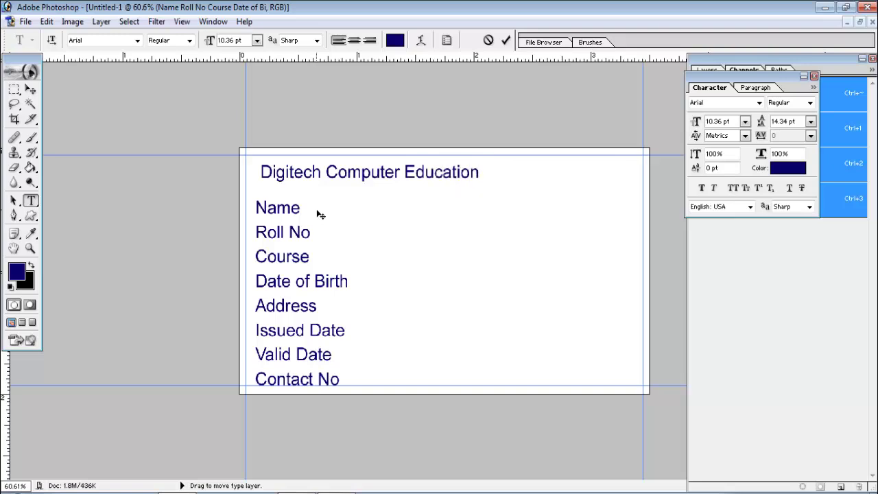
pyautogui.write(' Center')
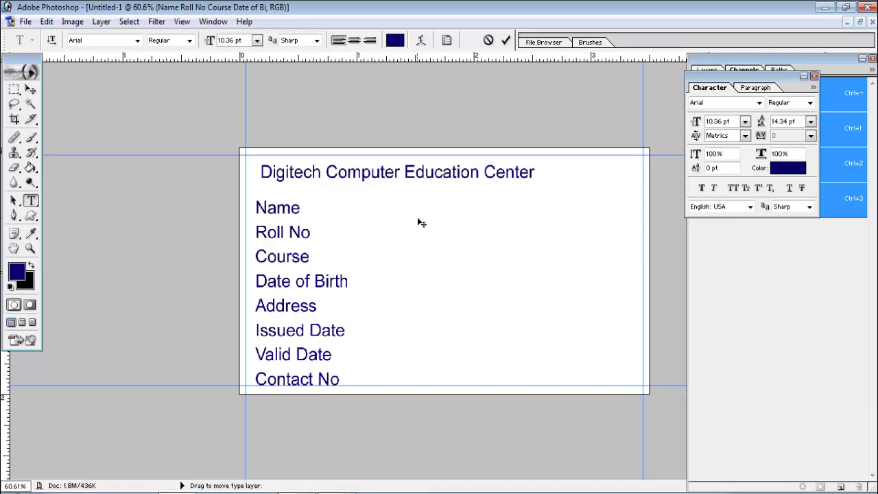
# Step: Resize the heading to 24 pt, then 14 pt, and centre it across the top
pyautogui.click(30, 89)
pyautogui.moveTo(427, 181); pyautogui.dragTo(420, 175)
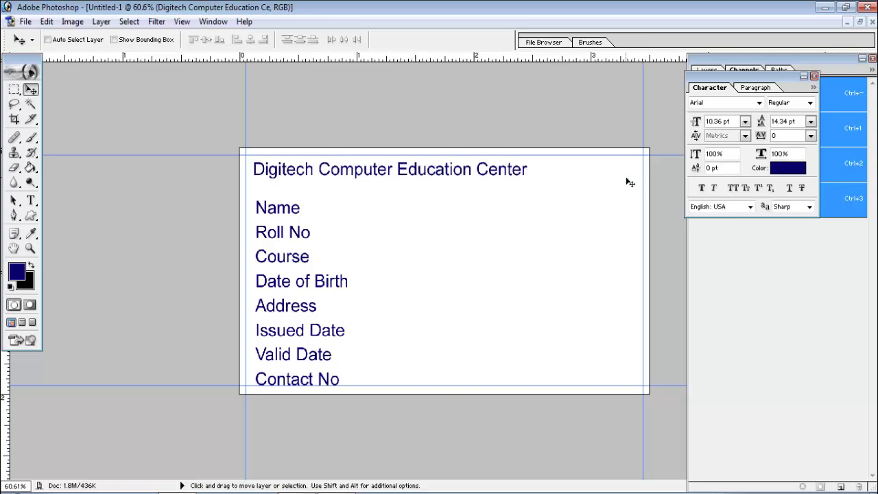
pyautogui.click(745, 122)
pyautogui.click(748, 276)
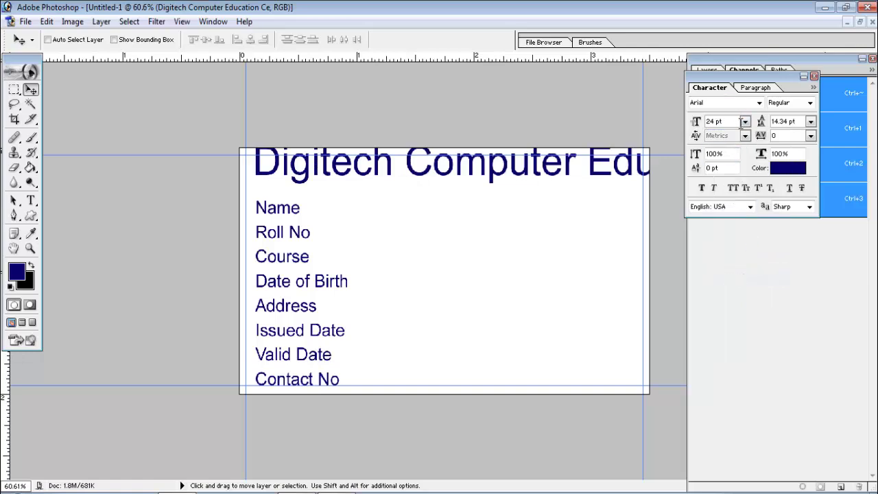
pyautogui.click(814, 75)
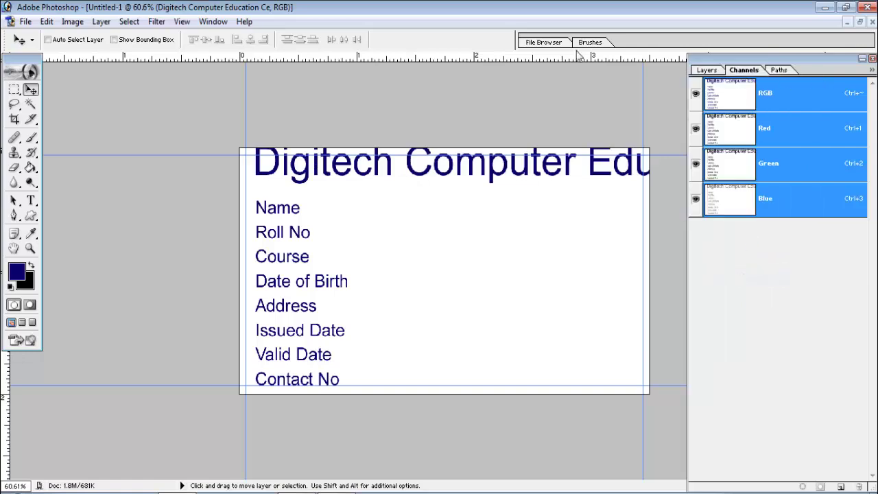
pyautogui.click(212, 22)
pyautogui.click(240, 334)
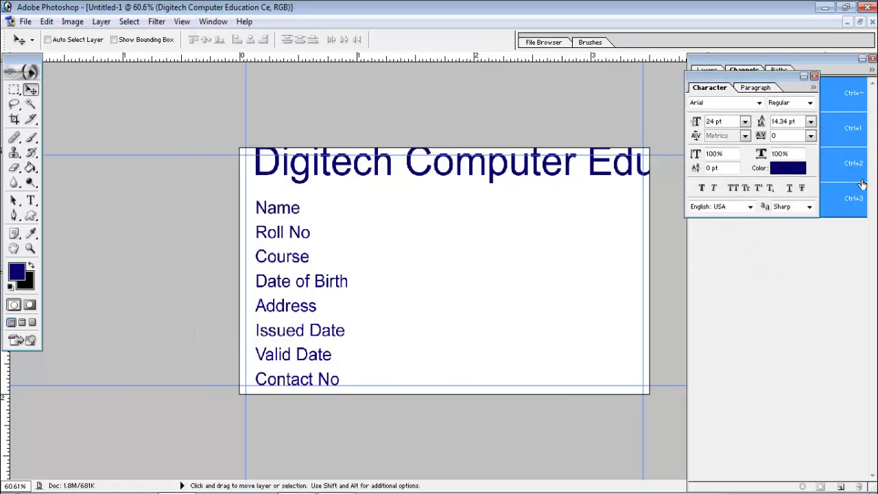
pyautogui.click(745, 122)
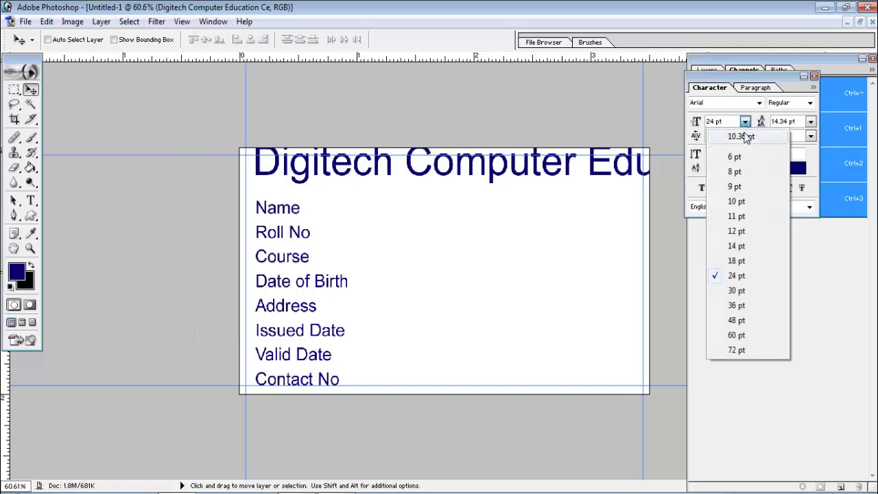
pyautogui.click(737, 245)
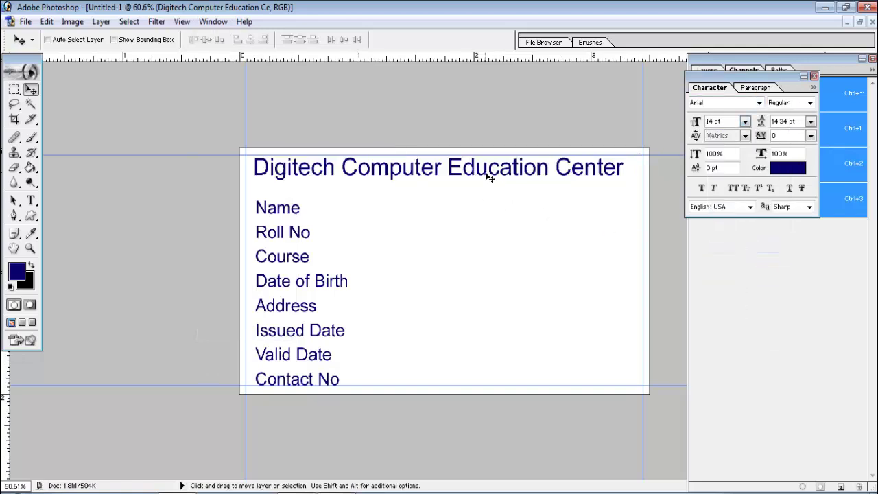
pyautogui.moveTo(494, 186); pyautogui.dragTo(499, 178)
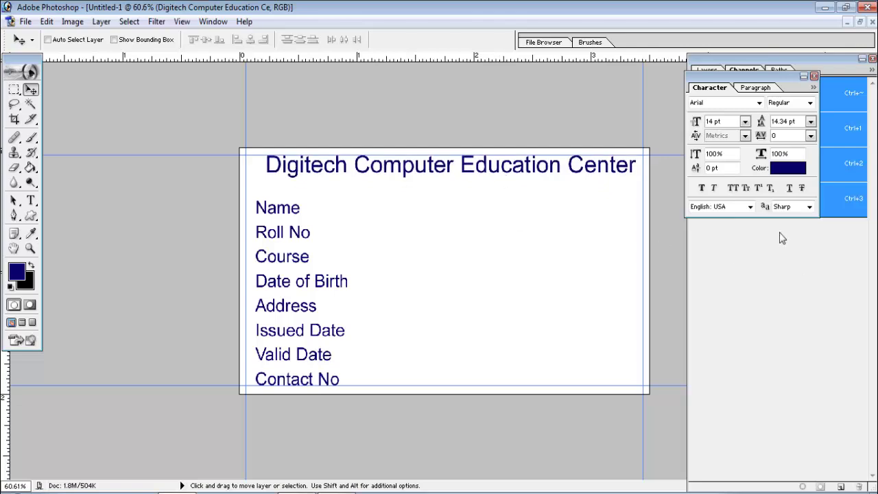
# Step: Marquee-select the title row across the card top and add a new layer
pyautogui.click(15, 91)
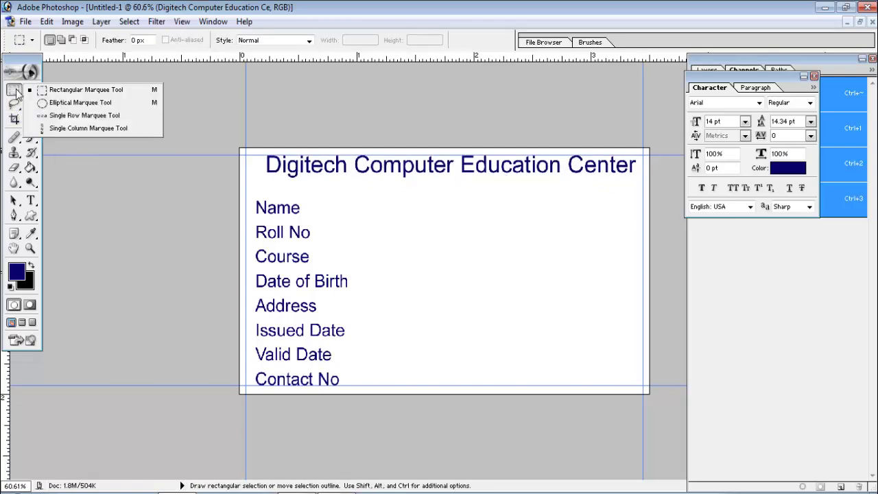
pyautogui.click(69, 92)
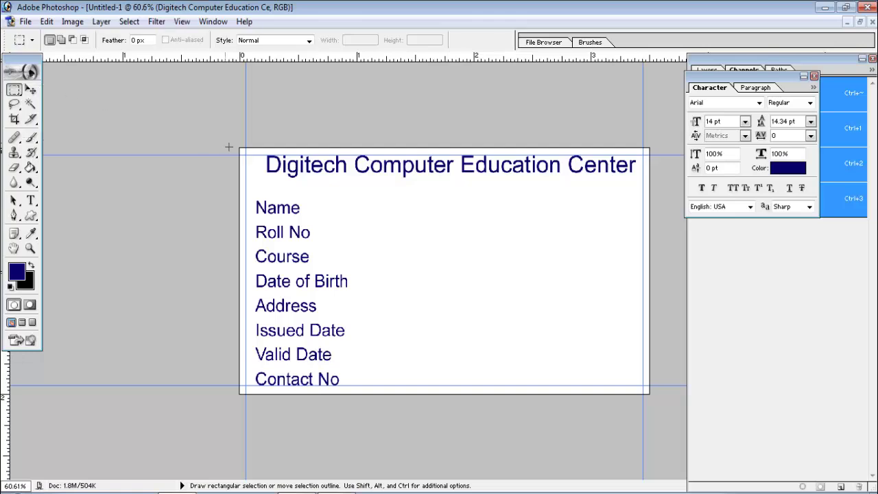
pyautogui.moveTo(478, 188); pyautogui.dragTo(649, 199)
pyautogui.moveTo(772, 76); pyautogui.dragTo(793, 189)
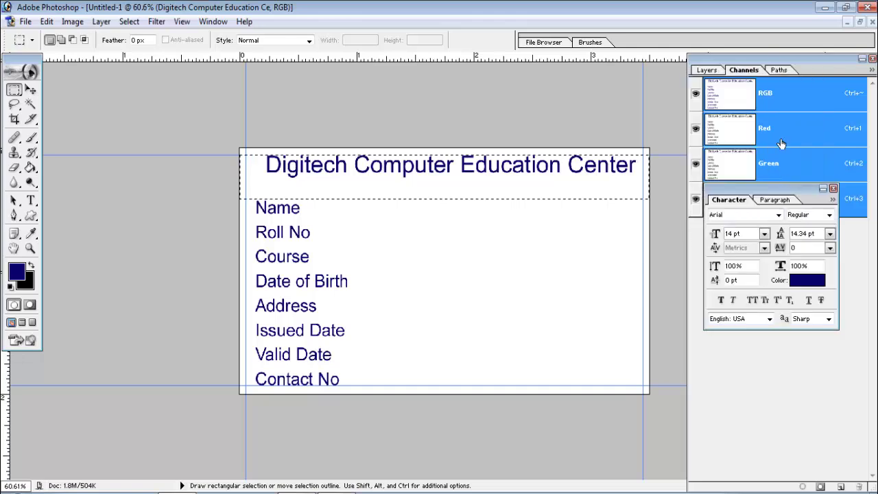
pyautogui.click(707, 73)
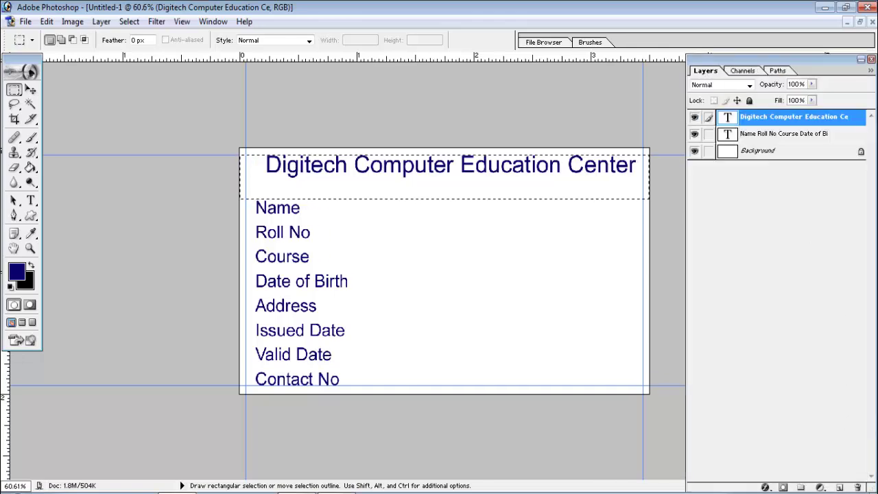
pyautogui.click(841, 488)
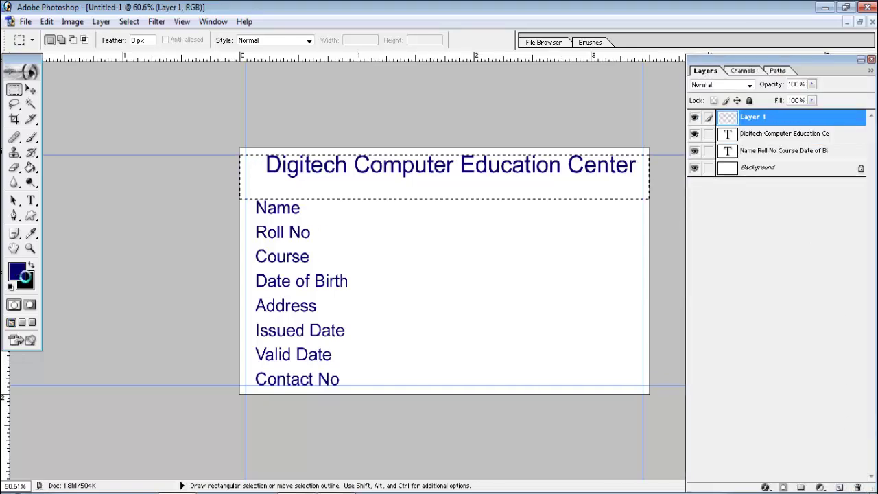
# Step: Fill the selection with orange FF7800 using the Paint Bucket, then deselect
pyautogui.click(18, 272)
pyautogui.click(267, 251)
pyautogui.click(251, 92)
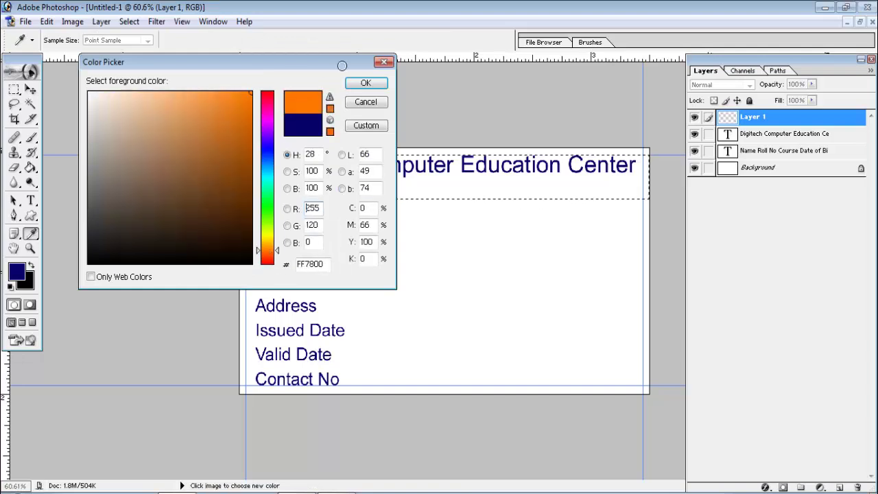
pyautogui.click(365, 82)
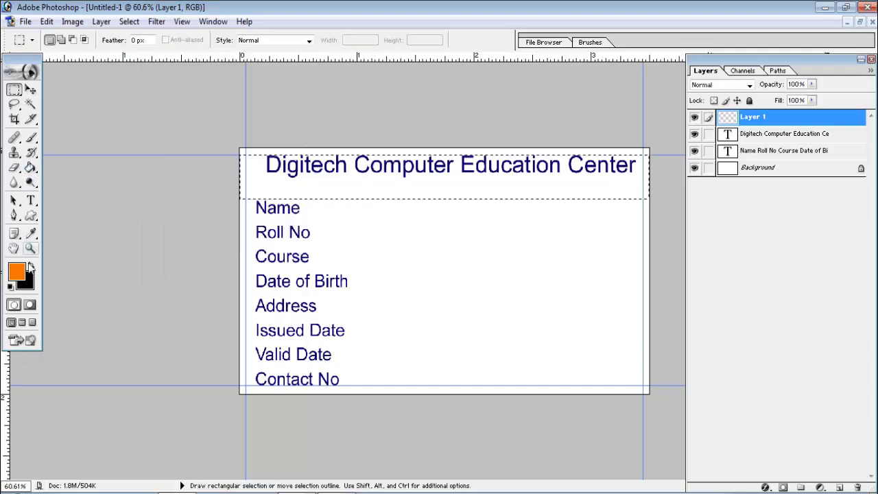
pyautogui.click(30, 168)
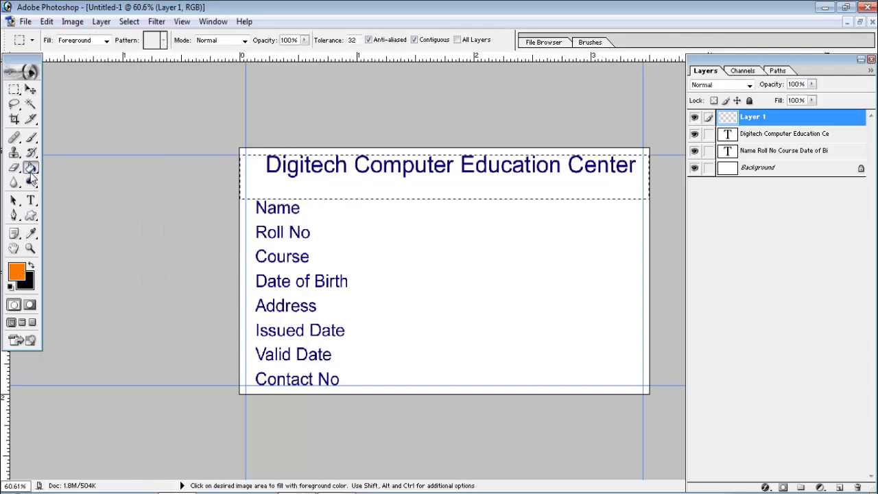
pyautogui.click(249, 179)
pyautogui.click(30, 89)
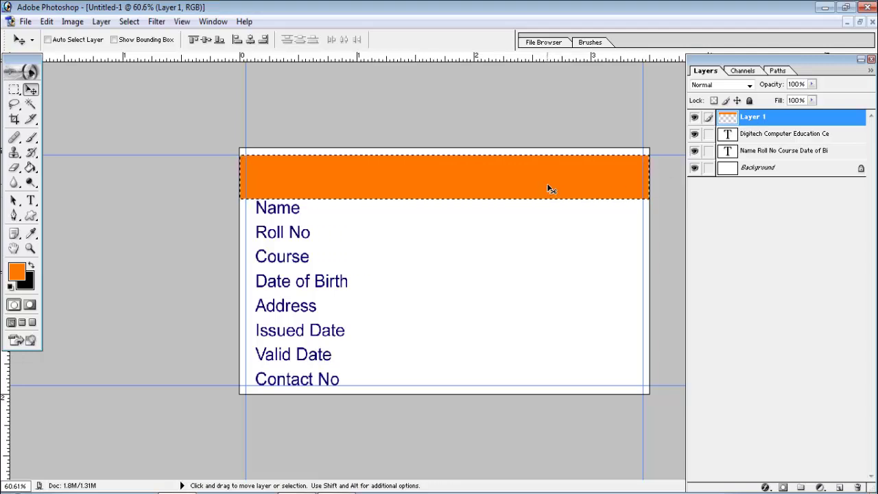
pyautogui.click(13, 90)
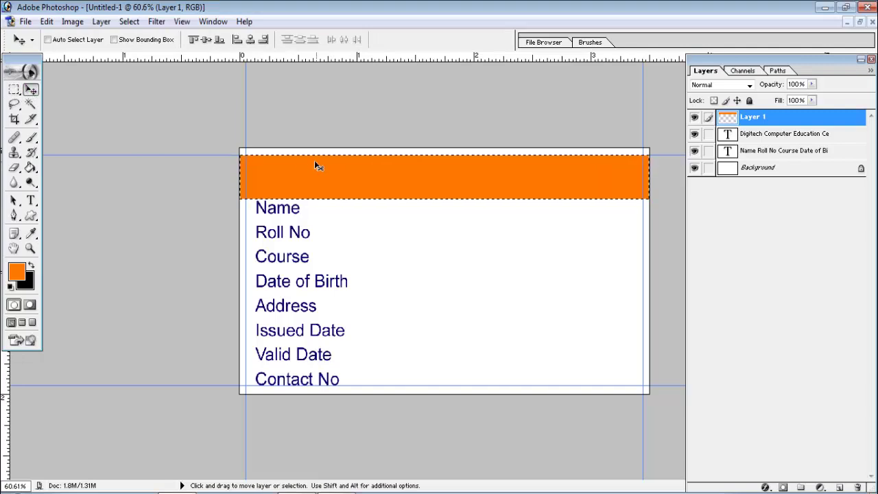
pyautogui.click(129, 21)
pyautogui.click(144, 52)
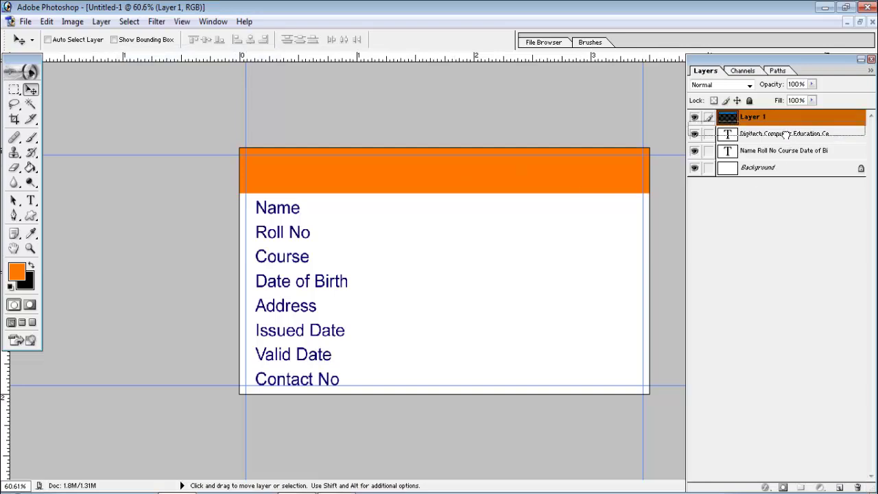
# Step: Put the orange bar below the heading and stretch the title across the bar
pyautogui.moveTo(786, 122); pyautogui.dragTo(787, 143)
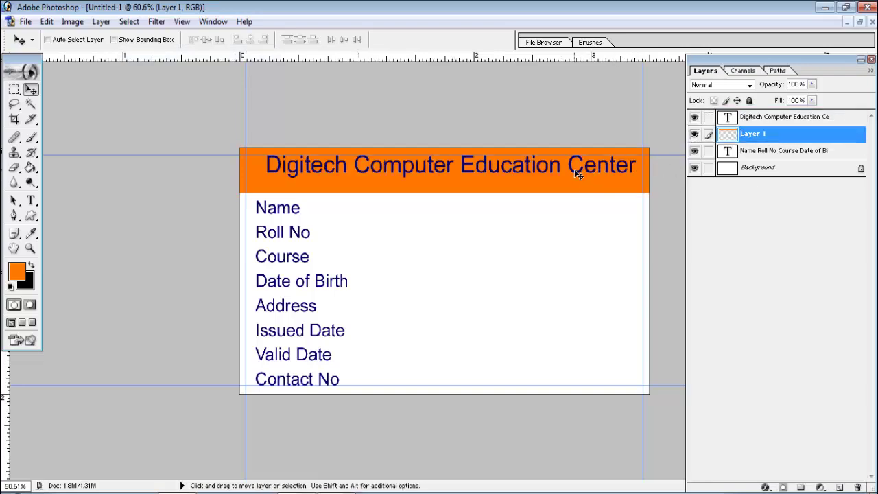
pyautogui.rightClick(561, 171)
pyautogui.click(597, 173)
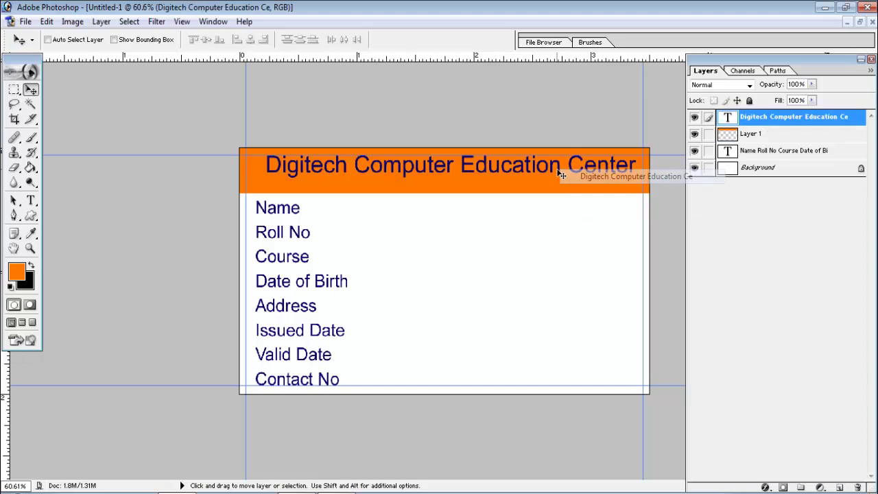
pyautogui.moveTo(562, 172); pyautogui.dragTo(540, 177)
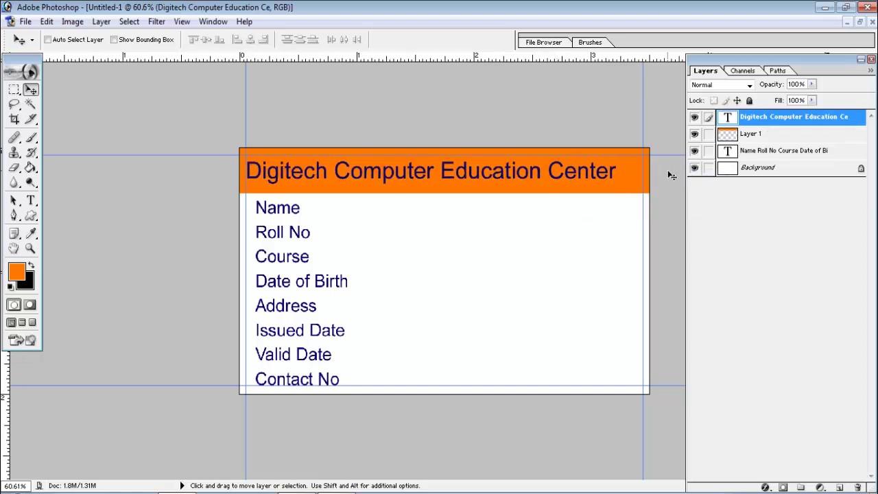
pyautogui.hotkey('ctrl', 't')
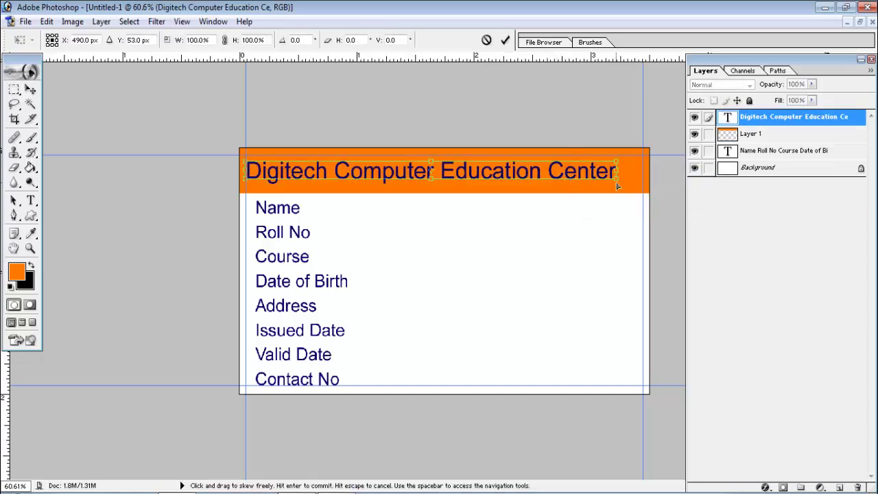
pyautogui.moveTo(617, 181); pyautogui.dragTo(651, 194)
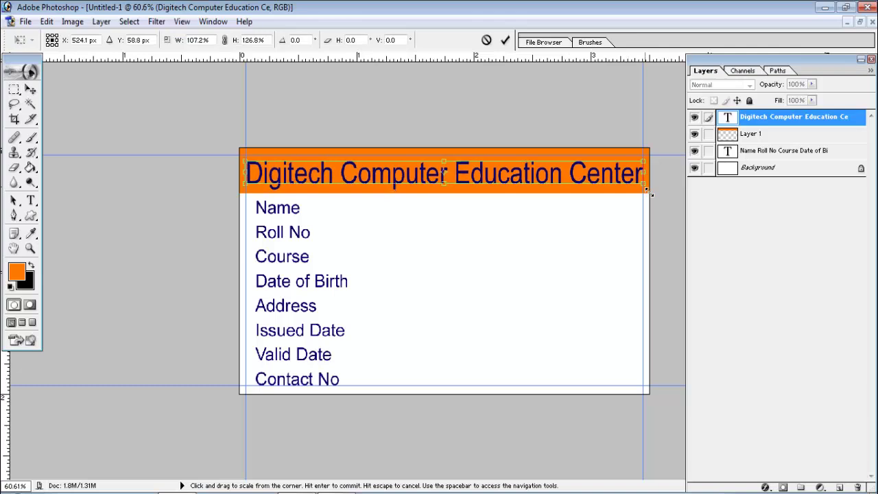
pyautogui.press('Return')
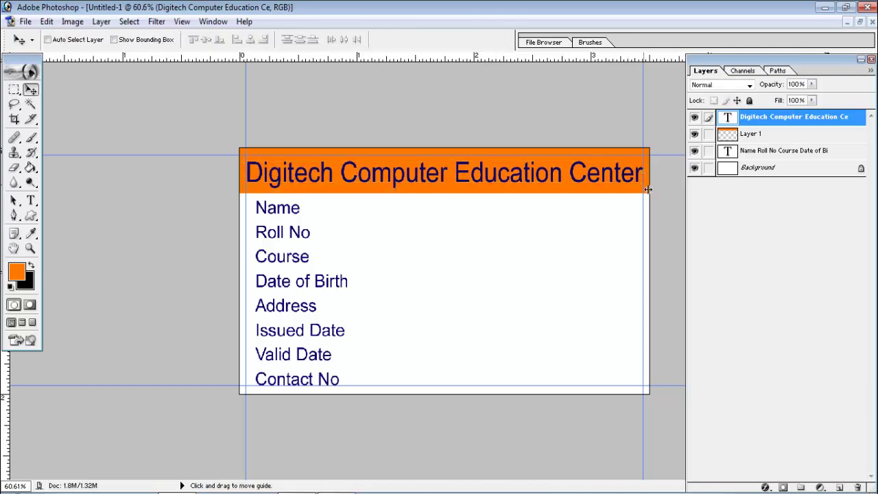
pyautogui.press('Up')
pyautogui.press('Up')
pyautogui.press('Up')
pyautogui.press('Up')
pyautogui.press('Up')
pyautogui.press('Up')
pyautogui.press('Up')
pyautogui.press('Up')
pyautogui.press('Up')
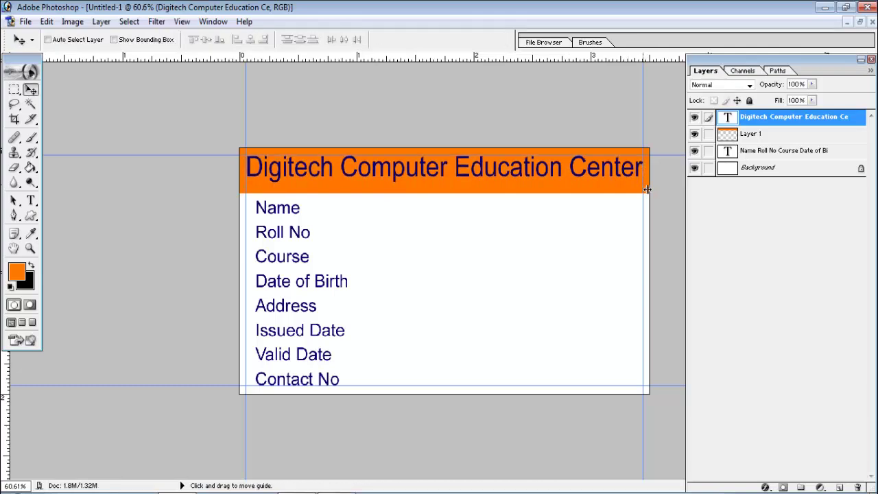
pyautogui.press('Up')
pyautogui.press('Up')
pyautogui.press('Up')
pyautogui.press('Down')
pyautogui.press('Down')
pyautogui.press('Down')
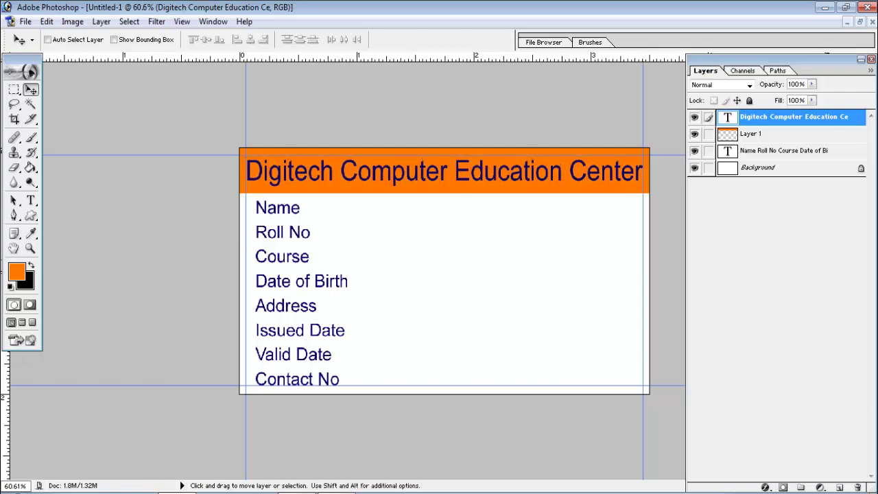
# Step: Select the field labels layer and shift the list slightly down and left
pyautogui.rightClick(294, 211)
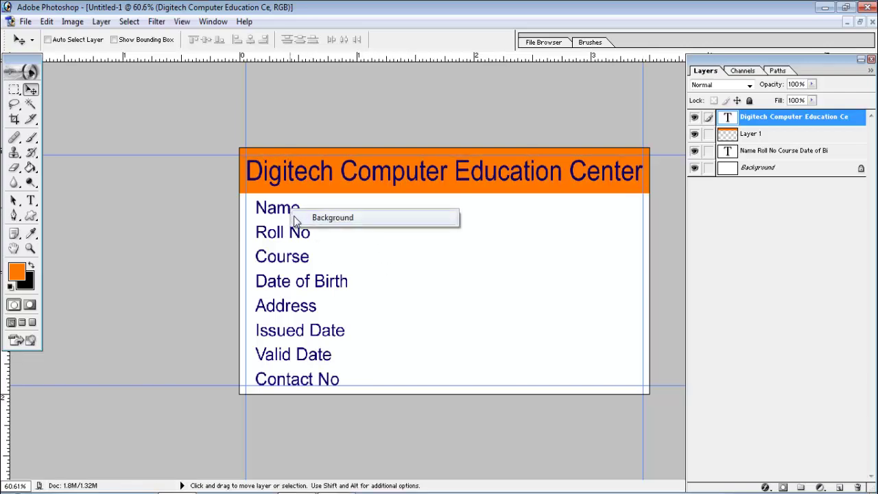
pyautogui.click(305, 216)
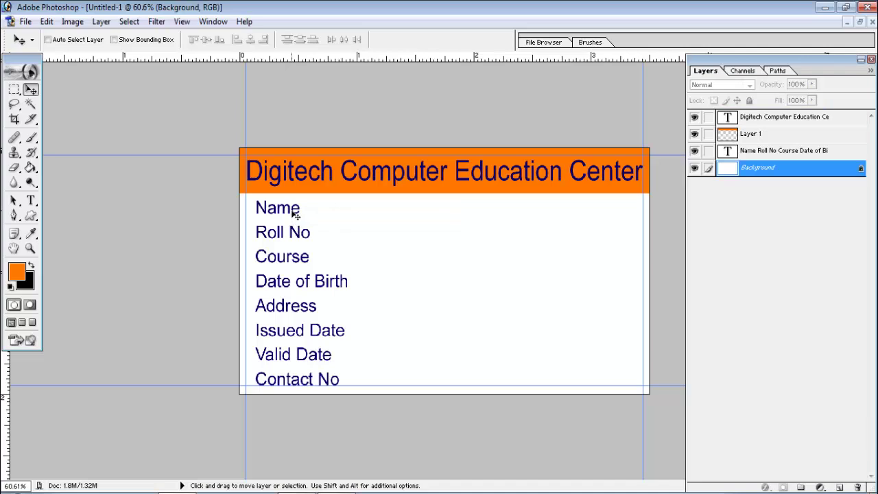
pyautogui.rightClick(295, 214)
pyautogui.click(306, 216)
pyautogui.moveTo(302, 218); pyautogui.dragTo(299, 227)
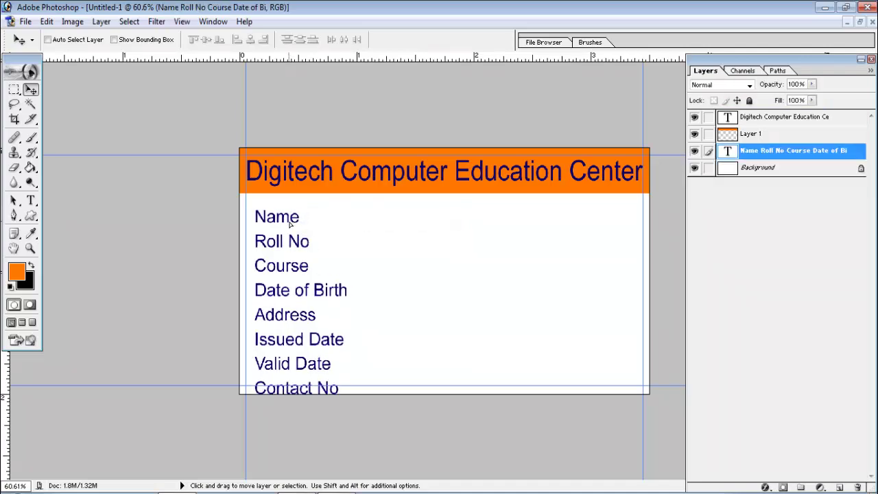
# Step: Try narrowing the title with Free Transform, then undo it
pyautogui.rightClick(261, 177)
pyautogui.click(263, 180)
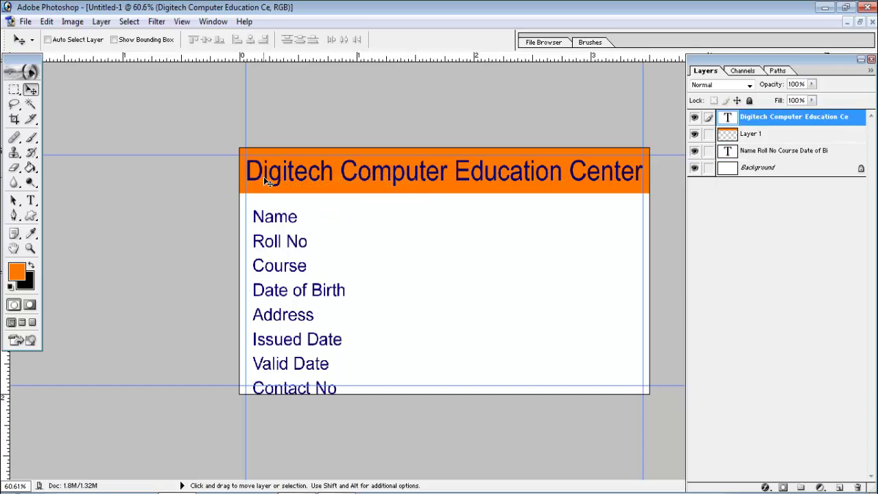
pyautogui.hotkey('ctrl', 't')
pyautogui.moveTo(247, 178); pyautogui.dragTo(321, 178)
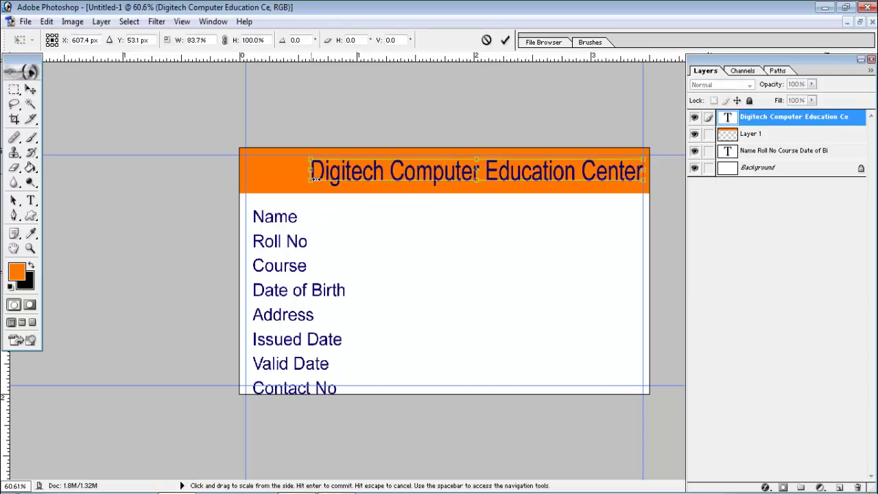
pyautogui.press('Return')
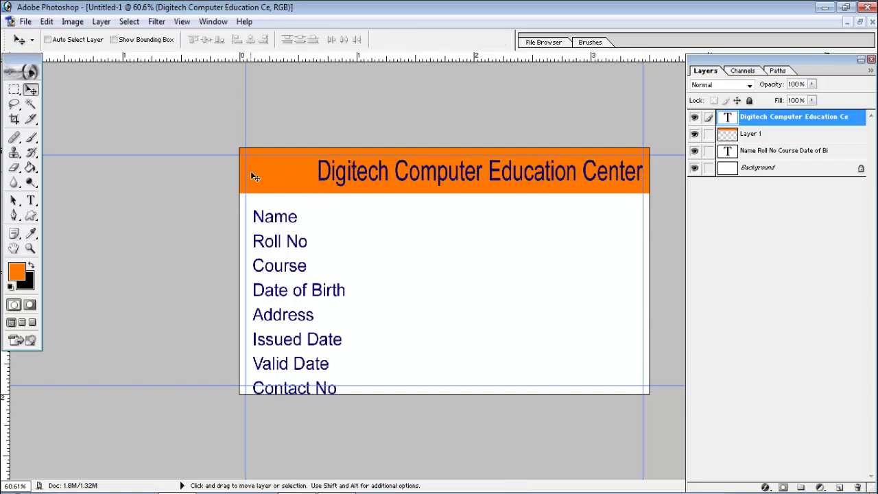
pyautogui.hotkey('ctrl', 'z')
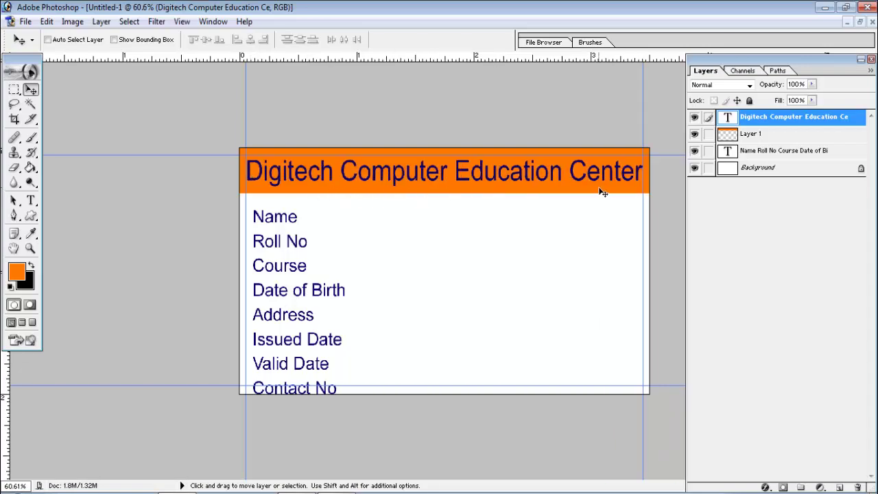
# Step: Move the field labels layer up and to the left
pyautogui.rightClick(287, 218)
pyautogui.click(323, 229)
pyautogui.moveTo(283, 223); pyautogui.dragTo(277, 214)
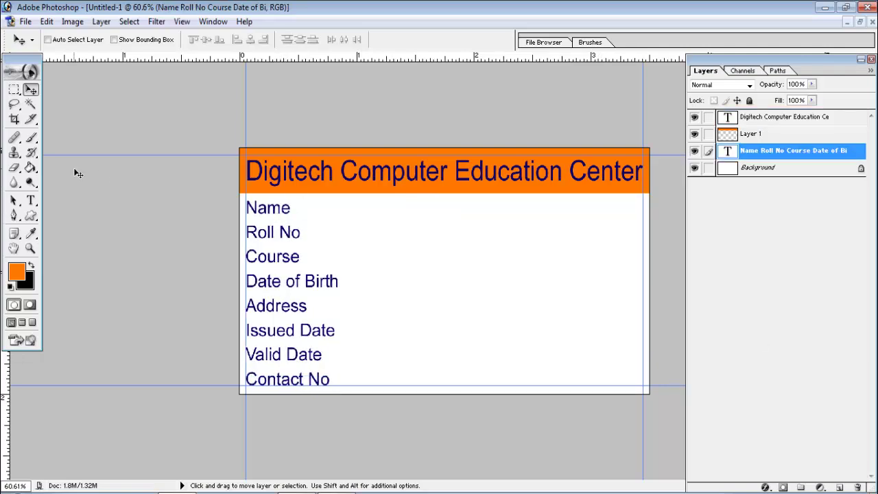
pyautogui.click(14, 90)
# Step: Fill an orange strip across the Contact No row on a new layer placed behind the label text
pyautogui.moveTo(241, 368)
pyautogui.mouseDown()
pyautogui.moveTo(451, 398)
pyautogui.moveTo(660, 398)
pyautogui.mouseUp()
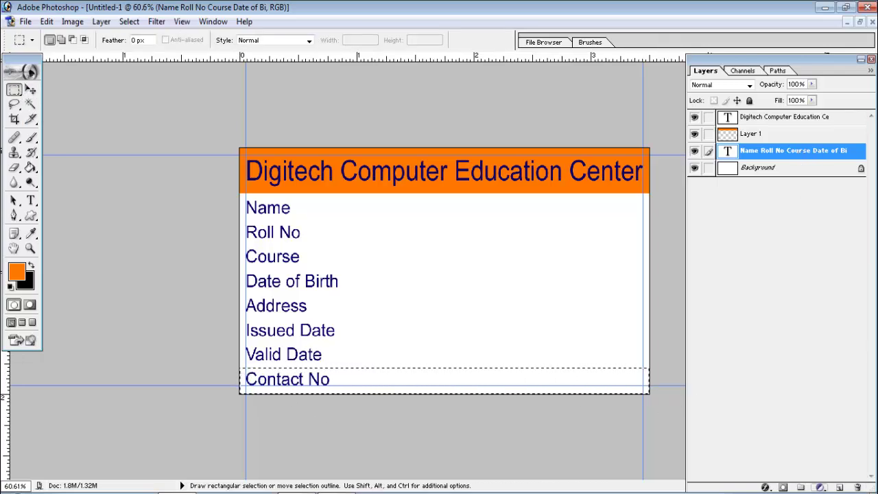
pyautogui.hotkey('ctrl', 'shift', 'alt', 'n')
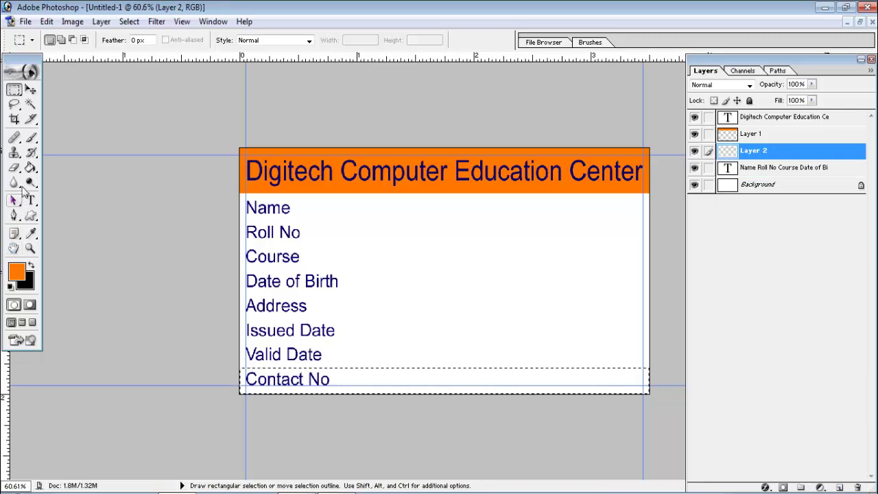
pyautogui.click(30, 167)
pyautogui.click(398, 389)
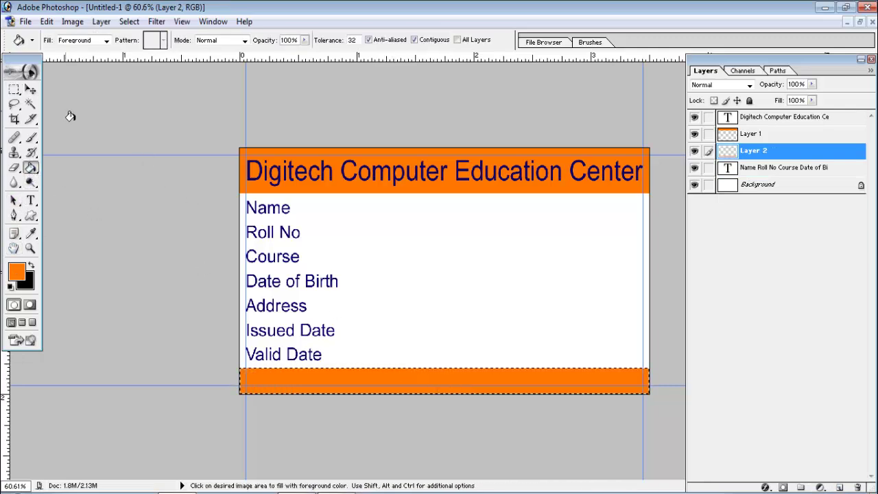
pyautogui.click(30, 90)
pyautogui.moveTo(762, 159); pyautogui.dragTo(765, 177)
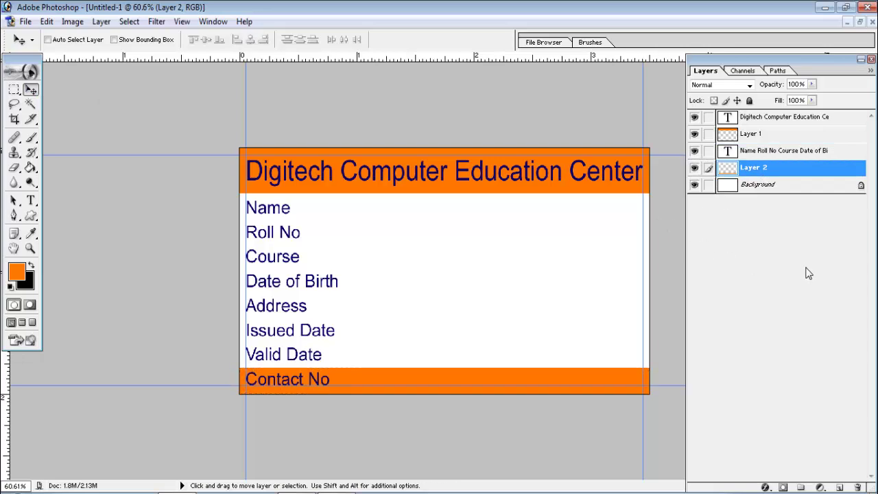
pyautogui.hotkey('ctrl', 'd')
pyautogui.click(30, 200)
# Step: Add colons after the Name and Roll No labels
pyautogui.click(301, 214)
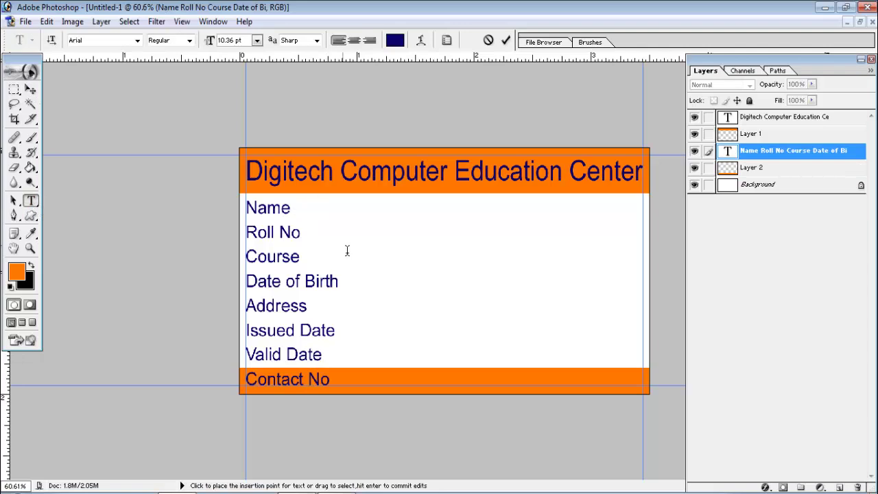
pyautogui.write(' :')
pyautogui.click(312, 240)
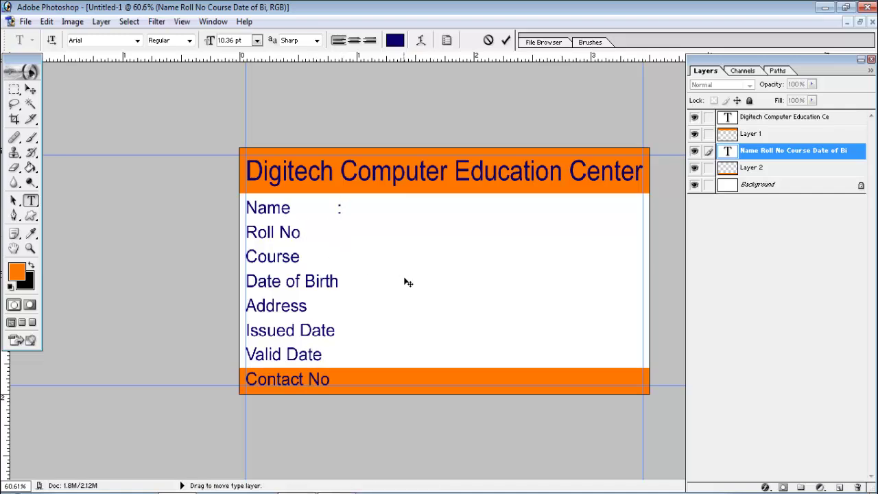
pyautogui.write(':')
# Step: Add colons to the remaining labels through Valid Date and commit the label text
pyautogui.click(366, 264)
pyautogui.press('Down')
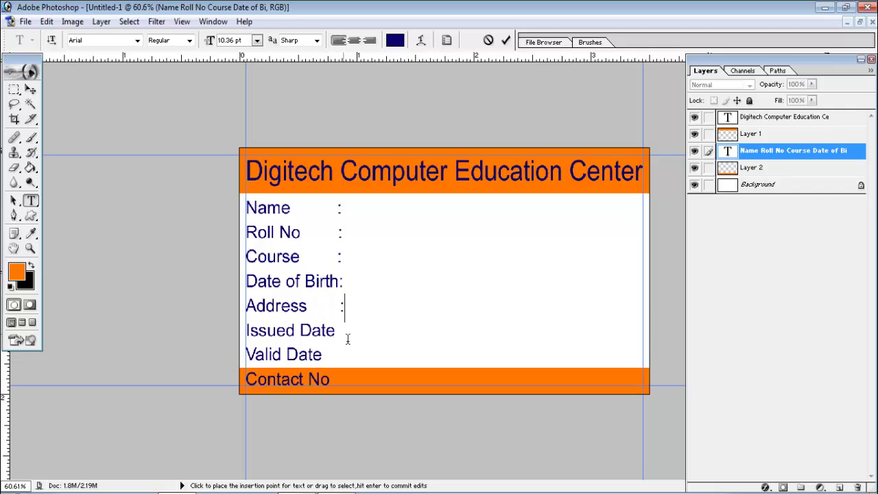
pyautogui.press('Down')
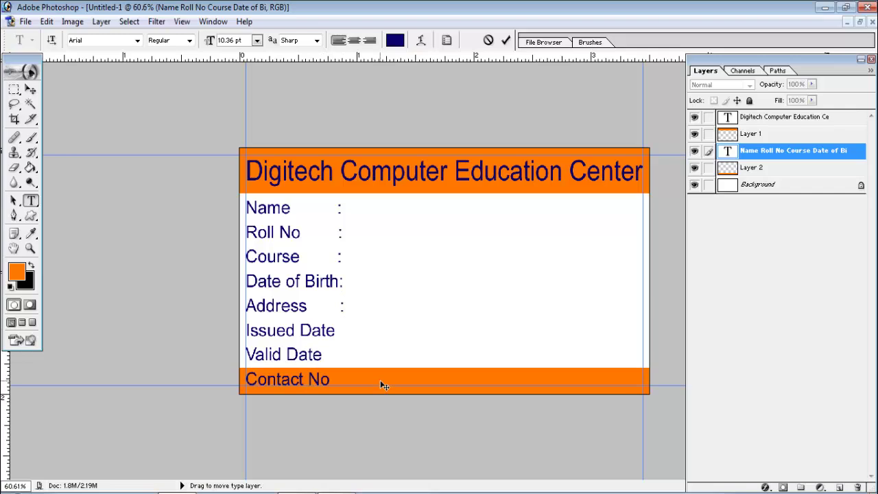
pyautogui.press('Down')
pyautogui.write(':')
pyautogui.click(30, 89)
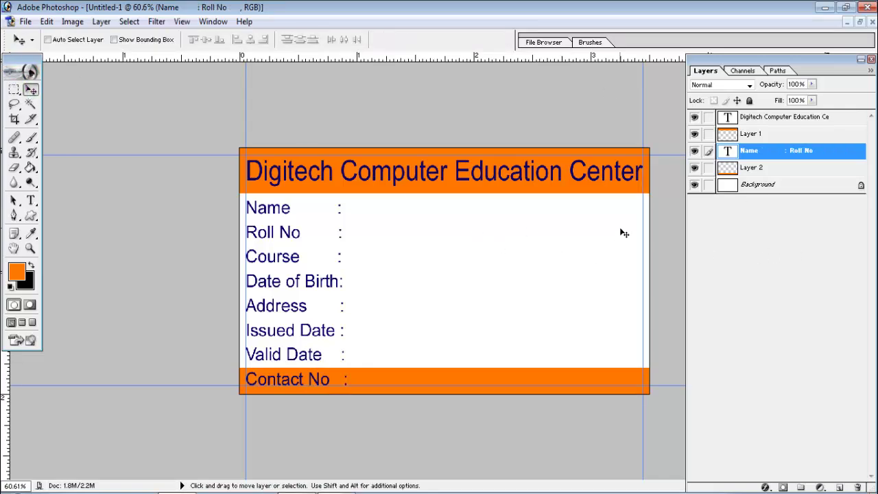
pyautogui.click(30, 200)
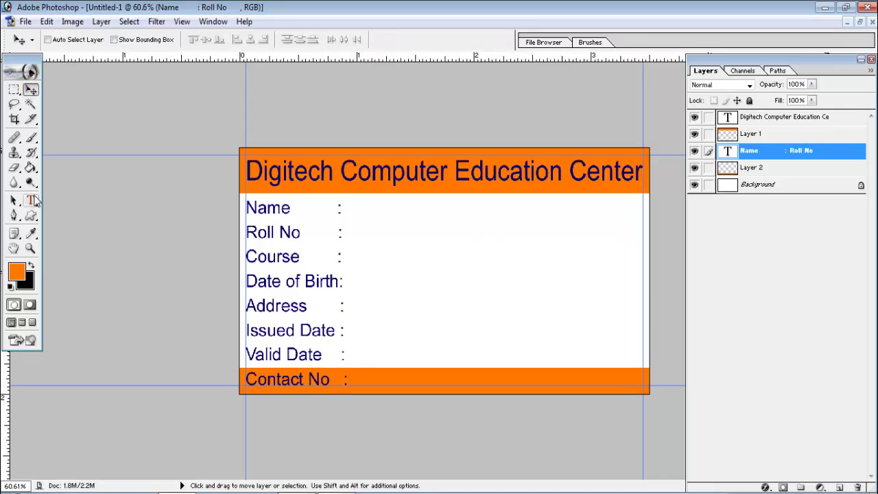
pyautogui.click(346, 218)
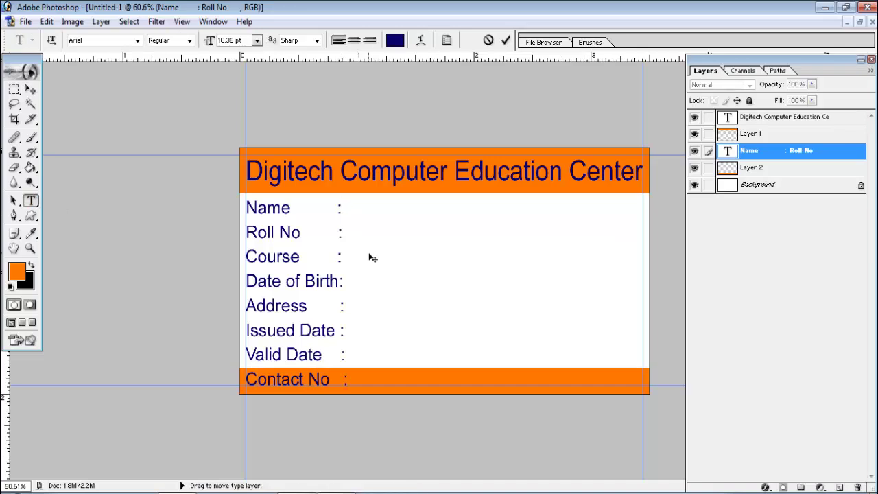
# Step: Type underscore entry lines after the Name, Roll No and Course colons
pyautogui.write('________')
pyautogui.write('________________')
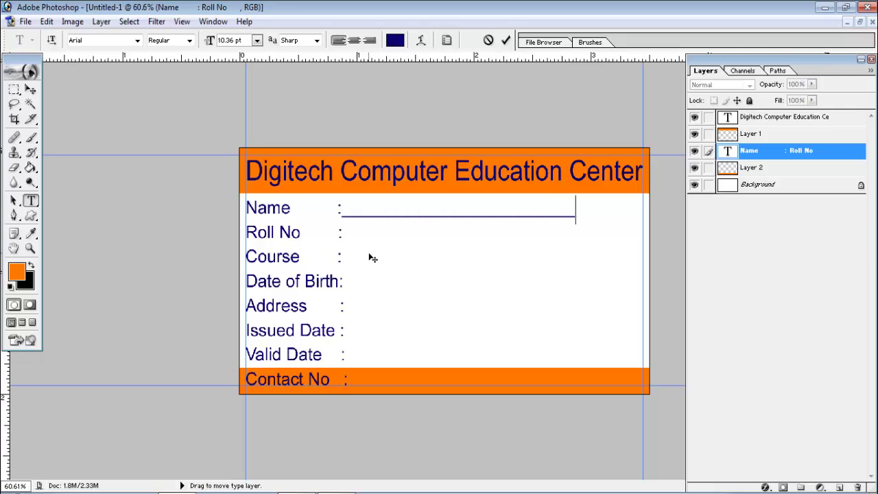
pyautogui.press('BackSpace')
pyautogui.press('BackSpace')
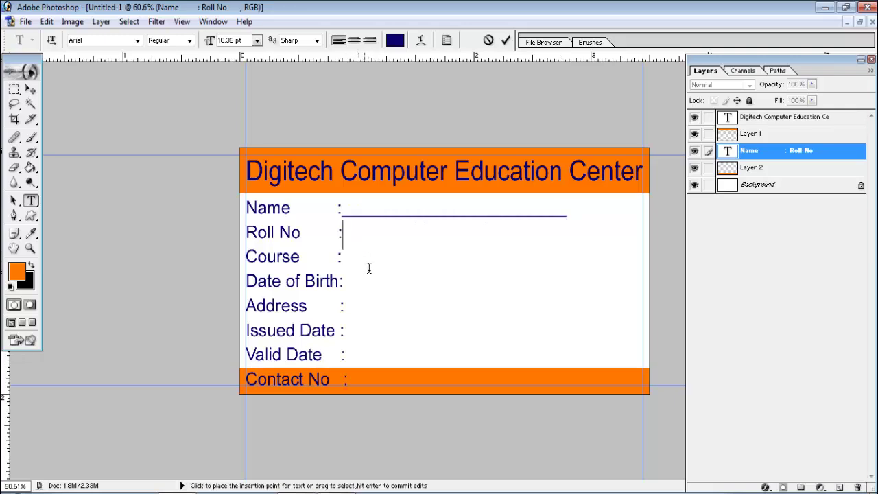
pyautogui.write('____________')
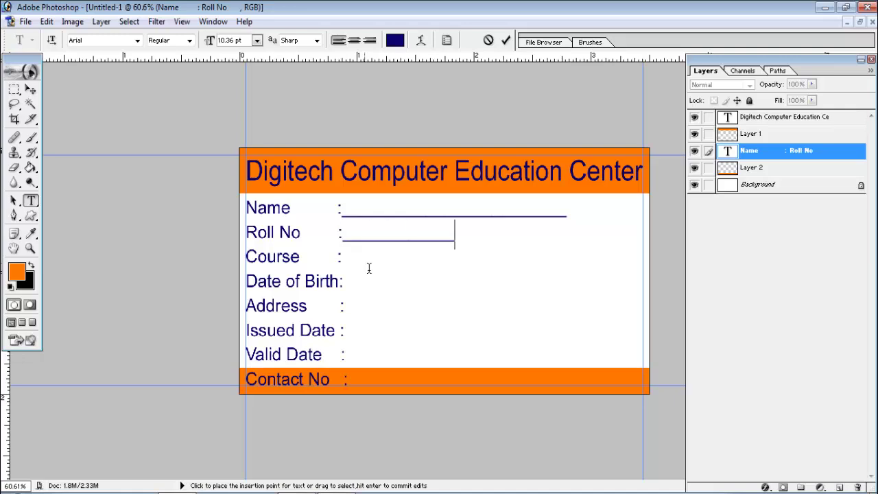
pyautogui.write('________')
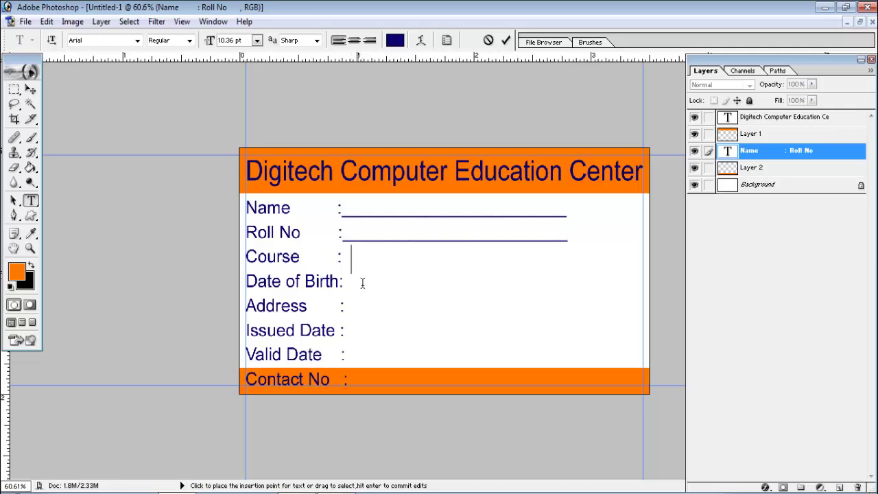
pyautogui.write('__________________')
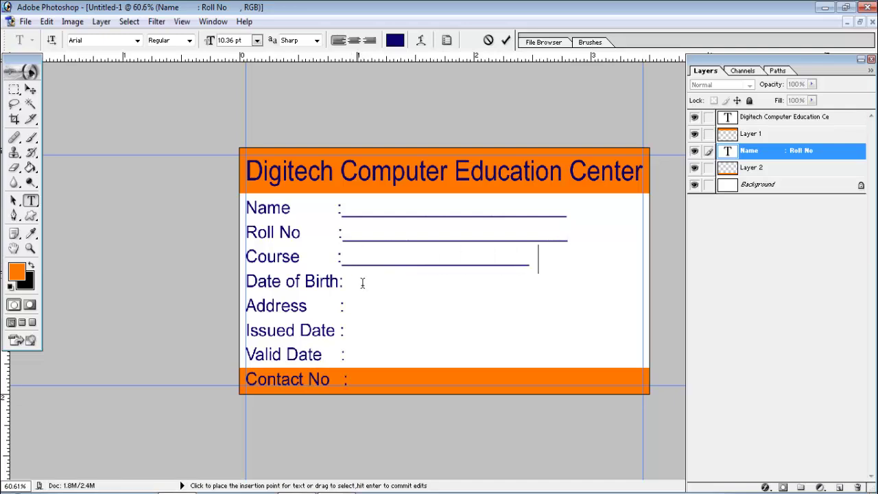
pyautogui.write('__')
# Step: Type underscore lines after Date of Birth, Issued Date and Valid Date, then commit
pyautogui.click(362, 287)
pyautogui.write('__________________________')
pyautogui.press('BackSpace')
pyautogui.press('BackSpace')
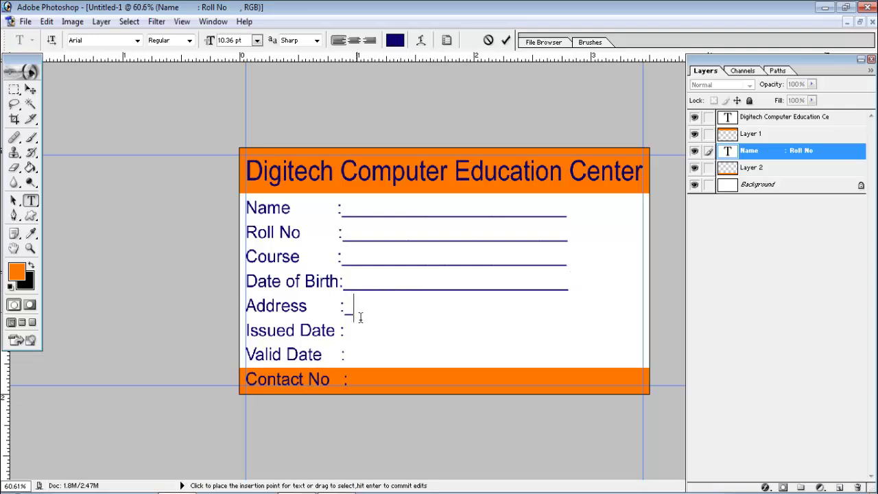
pyautogui.write('___________________')
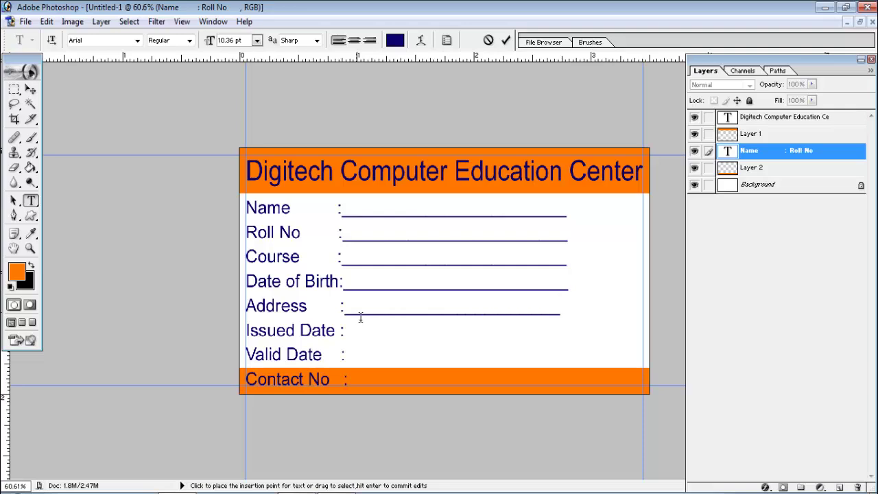
pyautogui.write('_')
pyautogui.write('_____')
pyautogui.click(359, 339)
pyautogui.click(353, 336)
pyautogui.write('_____________________________')
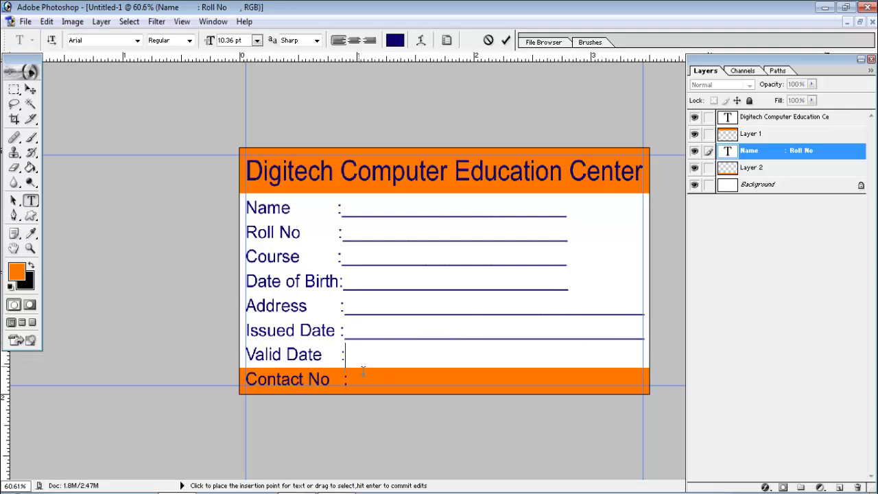
pyautogui.write('____________')
pyautogui.write('_____________________________')
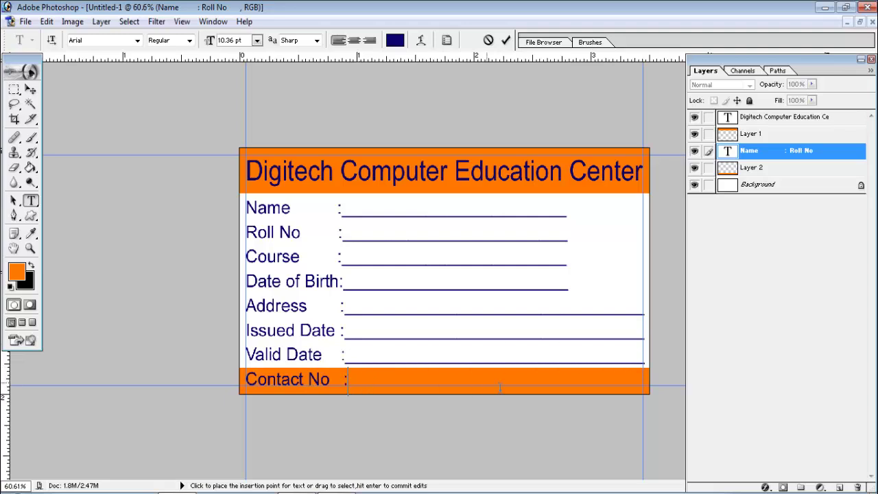
pyautogui.click(30, 90)
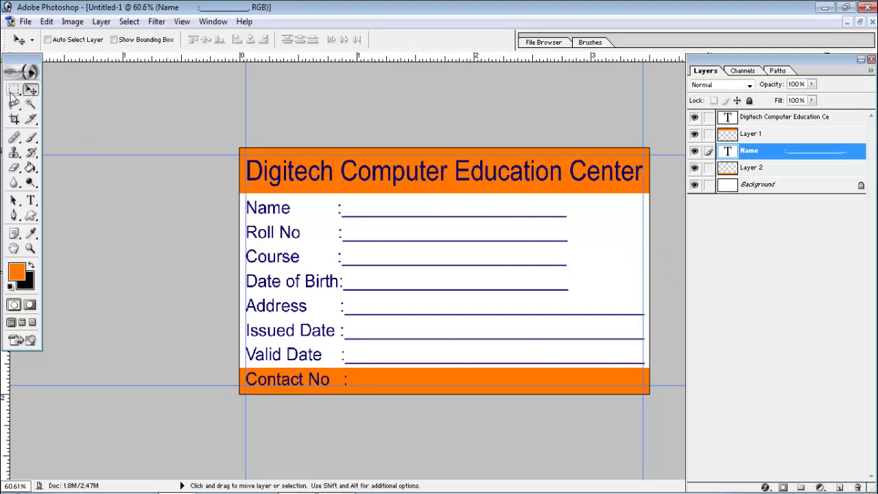
# Step: Select a photo box at the card's upper right on a new layer and stroke it orange
pyautogui.moveTo(14, 90); pyautogui.dragTo(48, 91)
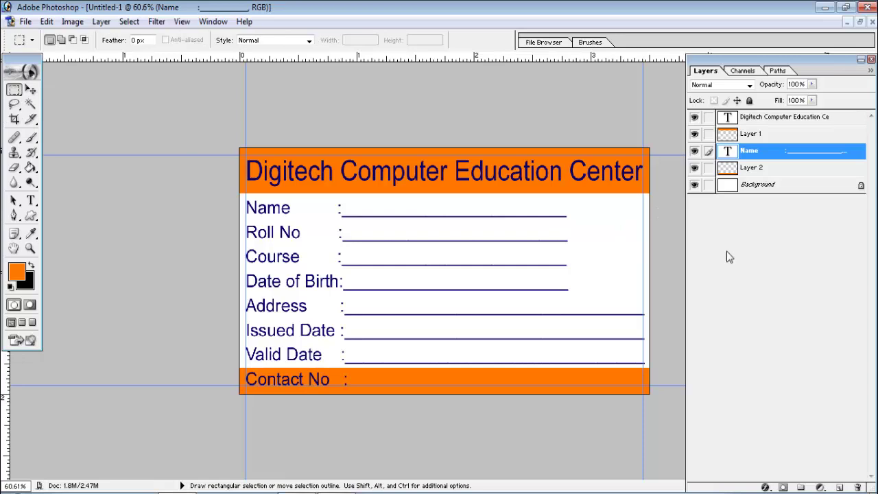
pyautogui.moveTo(566, 195); pyautogui.dragTo(643, 295)
pyautogui.click(839, 487)
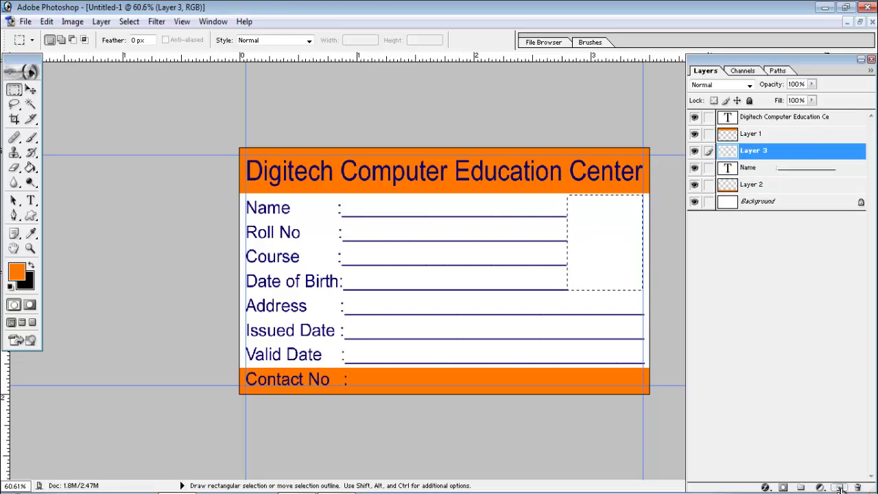
pyautogui.click(46, 22)
pyautogui.click(100, 255)
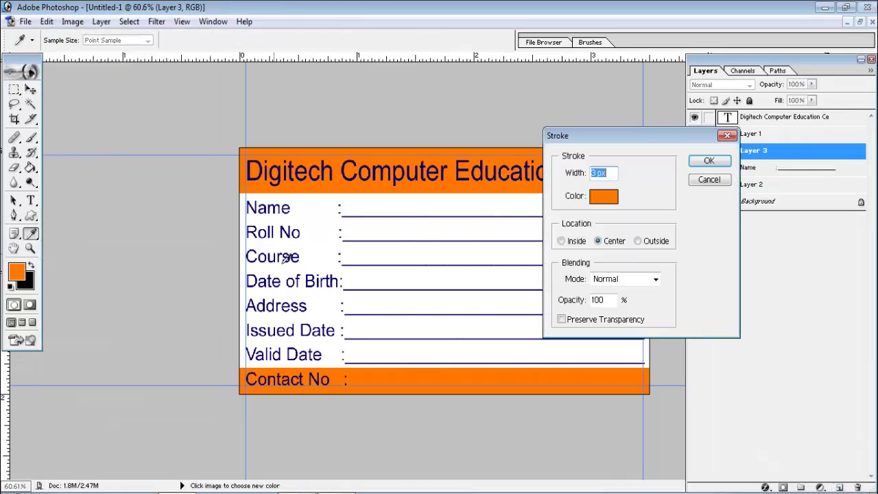
pyautogui.click(697, 165)
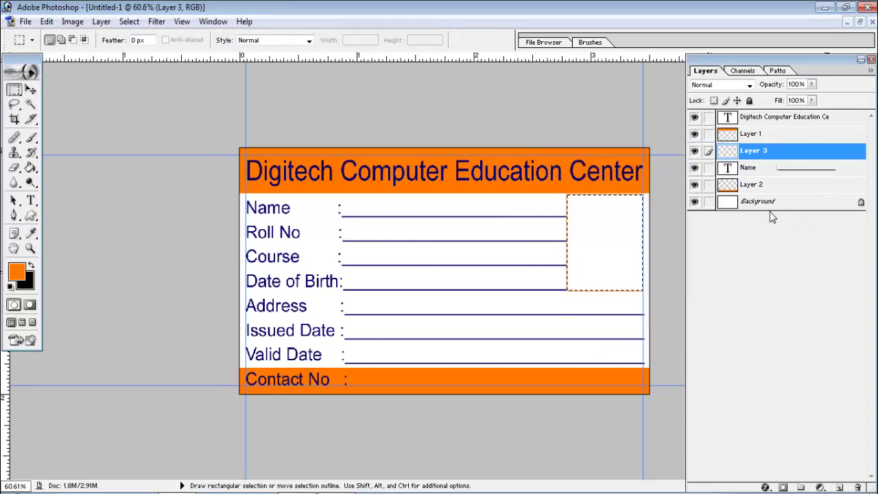
# Step: Set the foreground to grey and restroke the photo box with a 10 px border
pyautogui.click(16, 271)
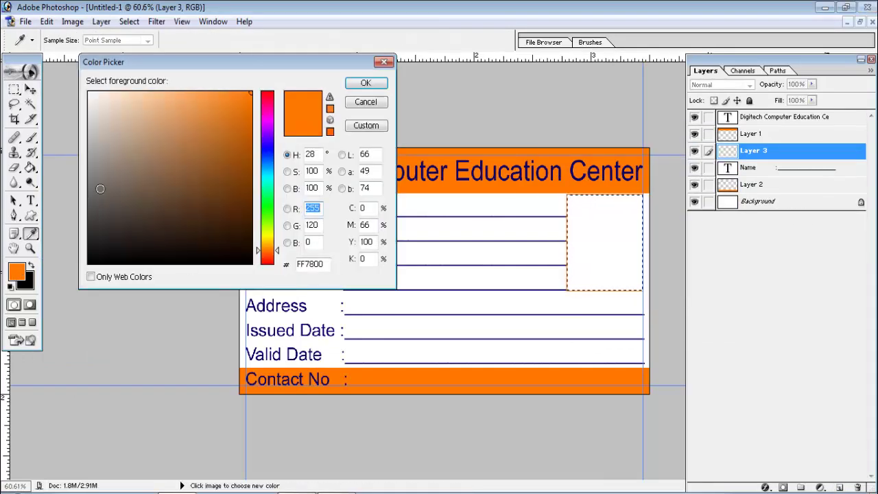
pyautogui.click(91, 180)
pyautogui.click(366, 84)
pyautogui.press('m')
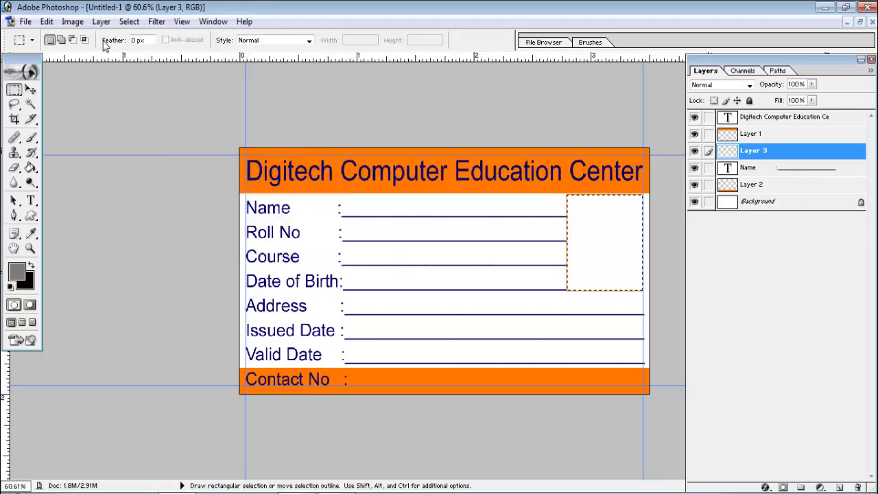
pyautogui.click(47, 21)
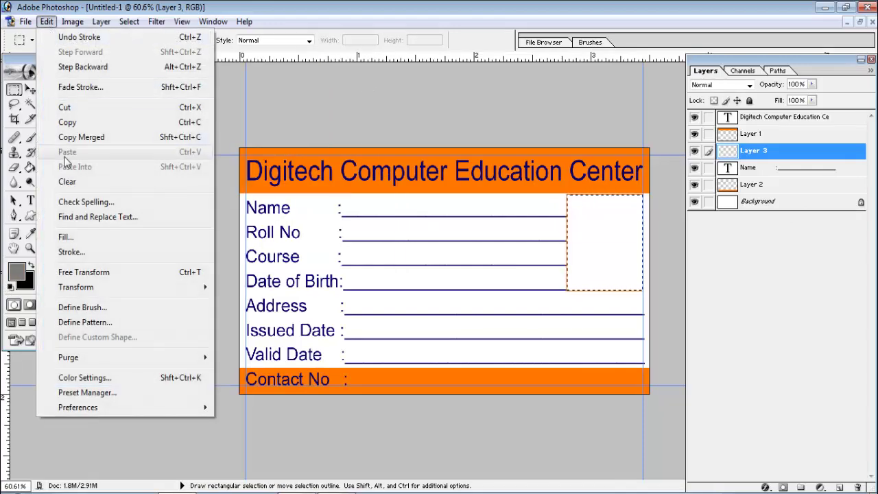
pyautogui.click(69, 251)
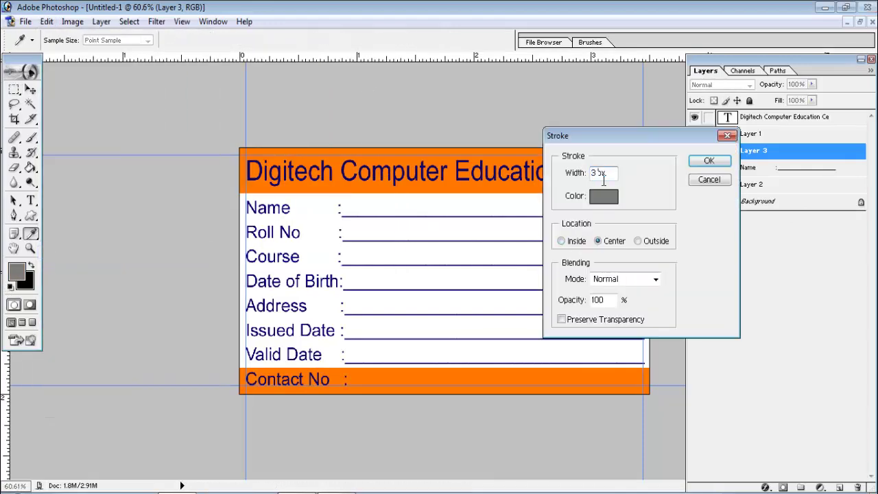
pyautogui.write('10')
pyautogui.click(701, 162)
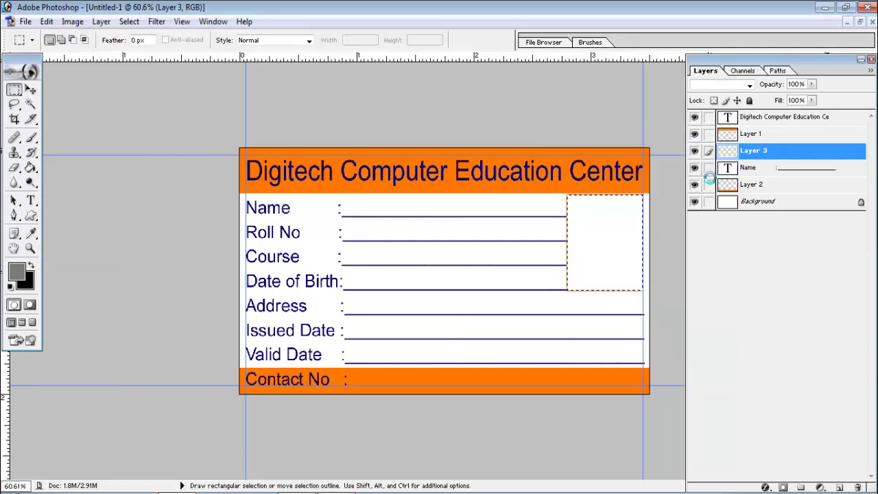
pyautogui.hotkey('ctrl', 'd')
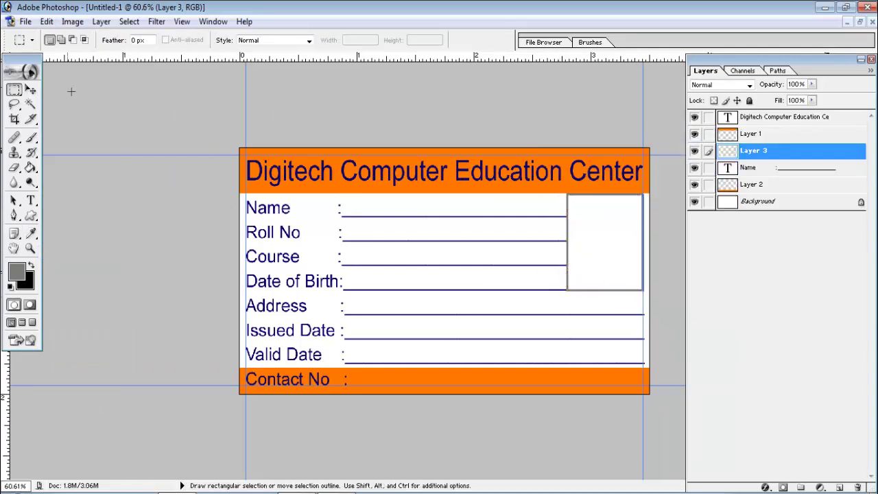
pyautogui.click(30, 89)
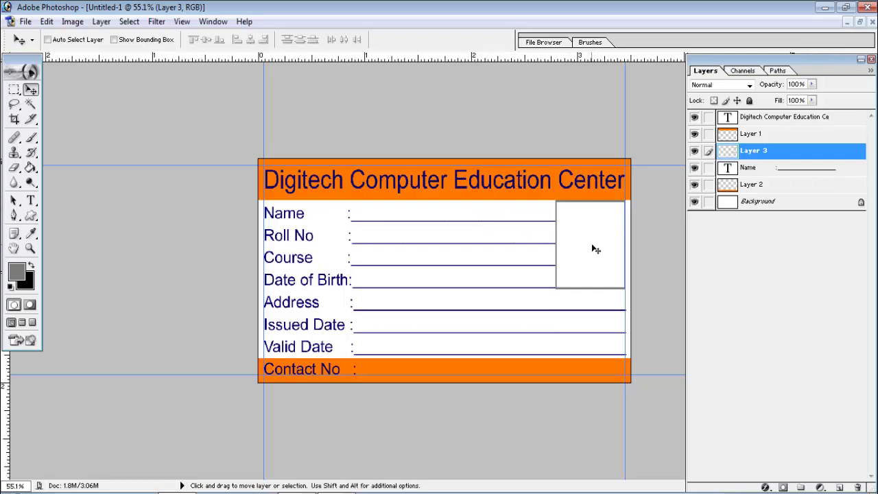
# Step: Open the pink-clad portrait 13b9bf8fa9f0ce330c8fd4b6d6510034.png from New folder (4)
pyautogui.click(25, 22)
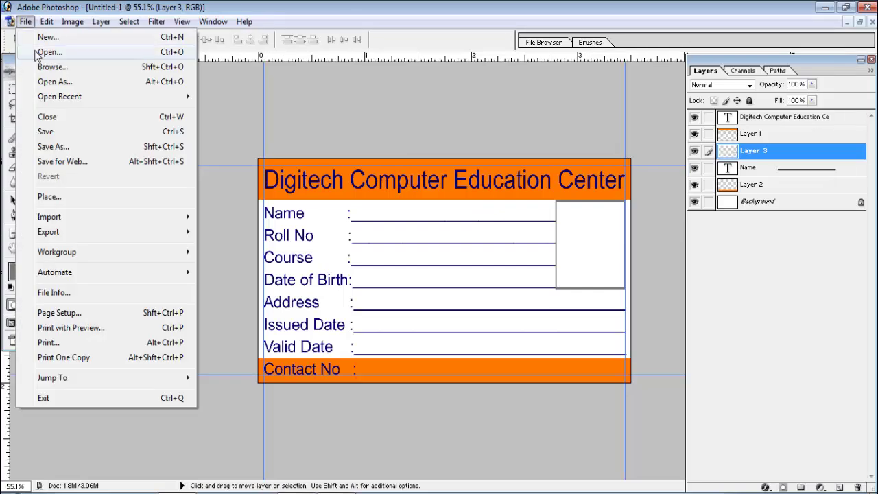
pyautogui.click(59, 53)
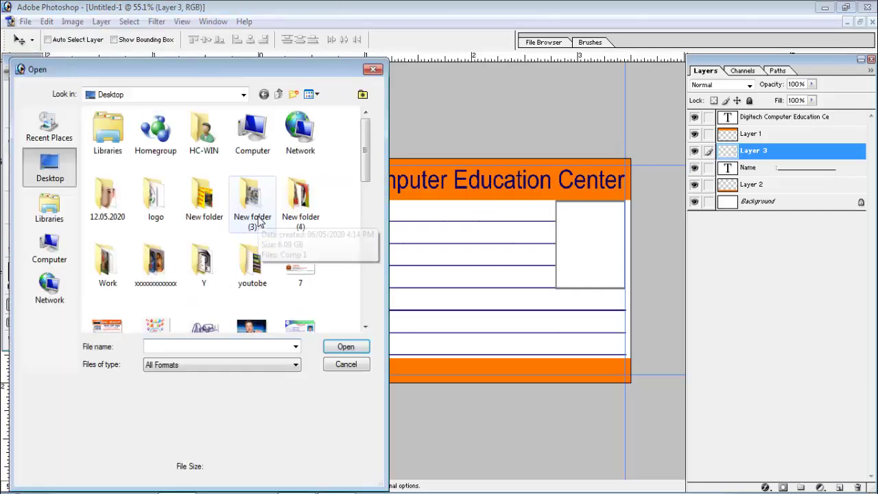
pyautogui.doubleClick(300, 210)
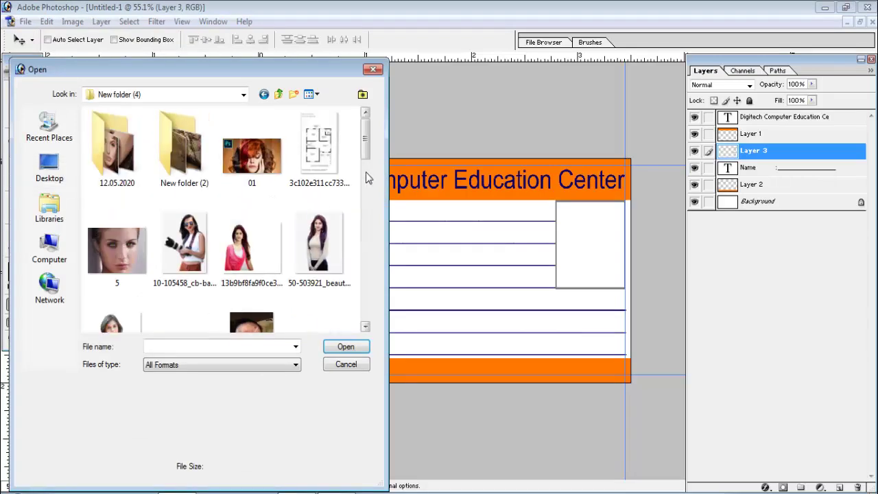
pyautogui.moveTo(365, 141); pyautogui.dragTo(369, 165)
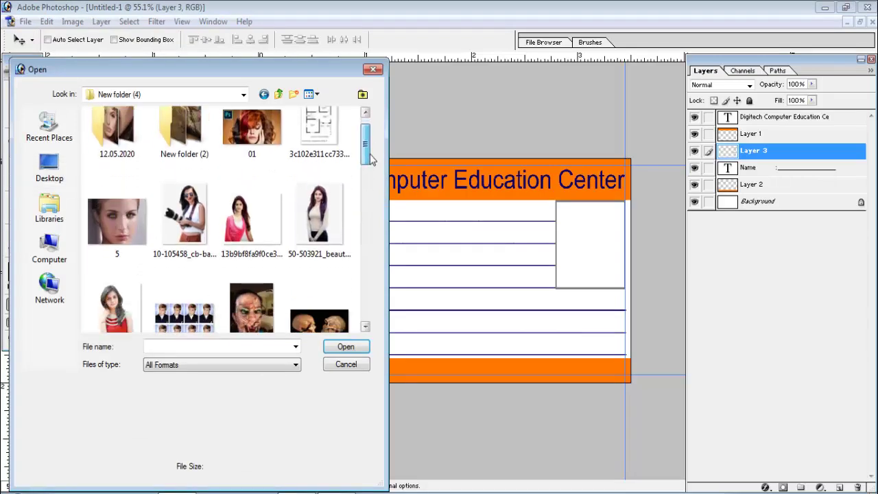
pyautogui.click(251, 186)
pyautogui.moveTo(367, 157)
pyautogui.mouseDown()
pyautogui.moveTo(369, 293)
pyautogui.moveTo(370, 161)
pyautogui.mouseUp()
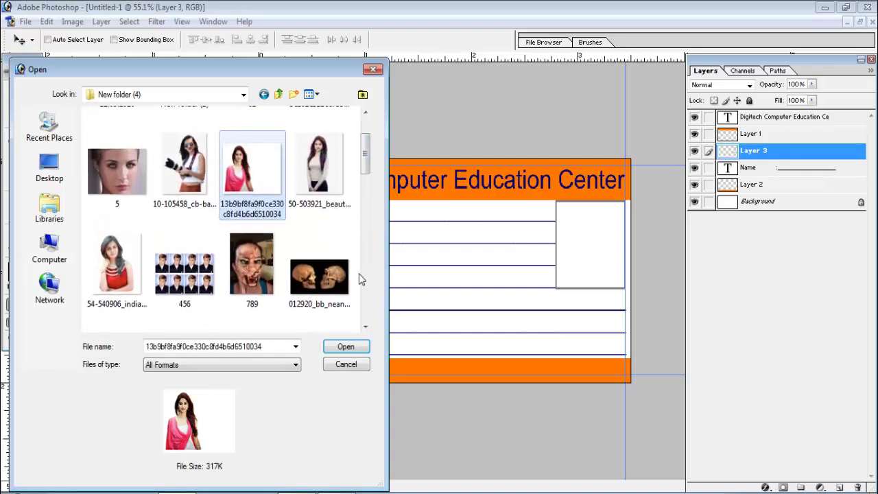
pyautogui.click(359, 347)
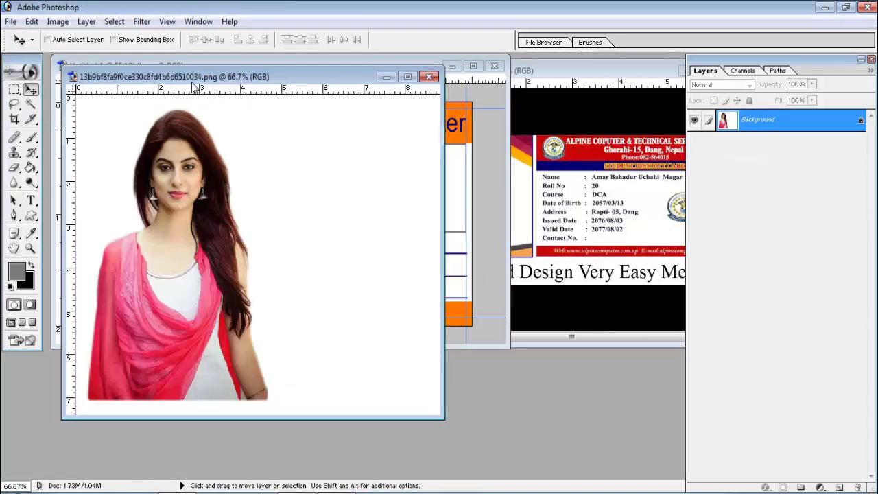
# Step: Copy the portrait onto the ID card and scale it into the top-right photo area
pyautogui.moveTo(195, 77); pyautogui.dragTo(113, 188)
pyautogui.moveTo(187, 279); pyautogui.dragTo(412, 212)
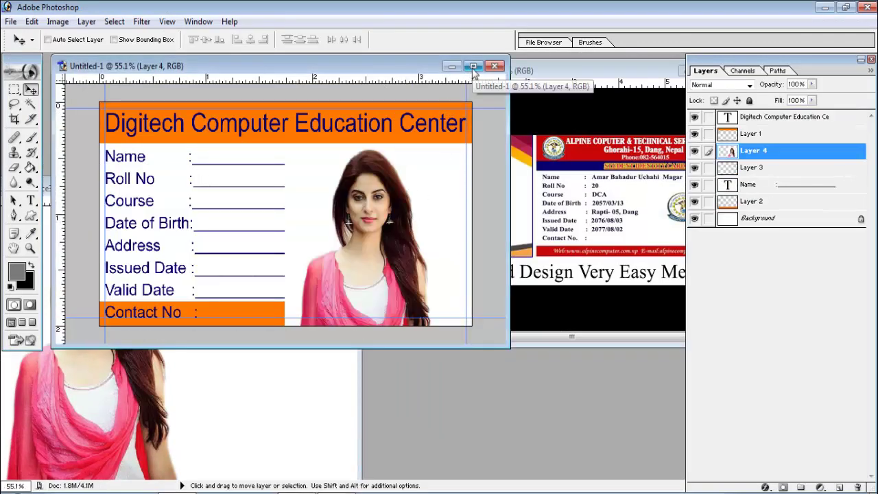
pyautogui.click(473, 67)
pyautogui.moveTo(524, 278); pyautogui.dragTo(376, 274)
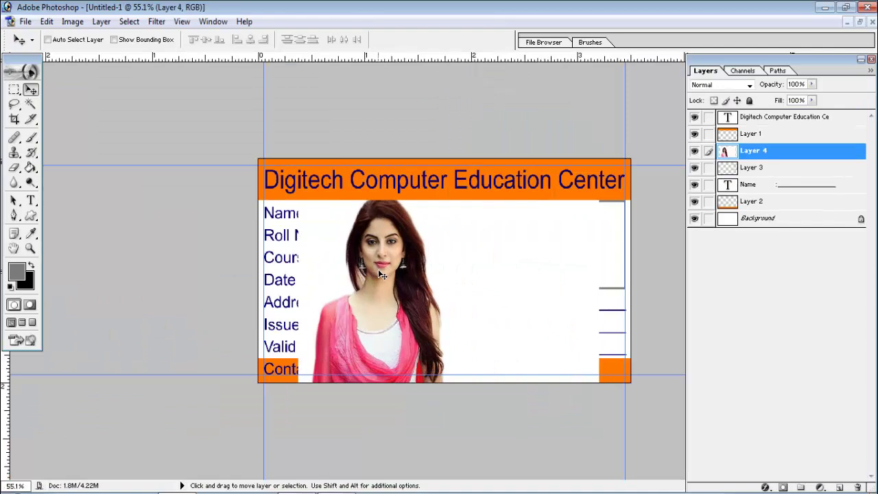
pyautogui.hotkey('ctrl', 't')
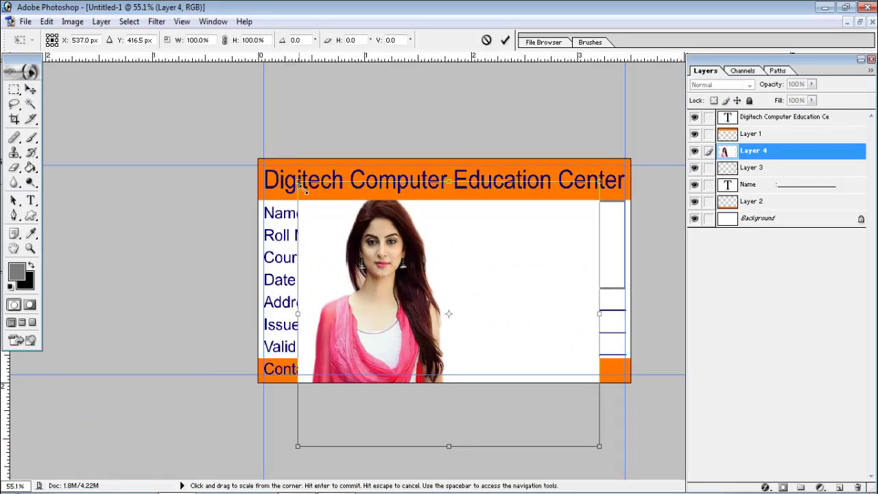
pyautogui.moveTo(297, 185); pyautogui.dragTo(393, 264)
pyautogui.moveTo(429, 333)
pyautogui.mouseDown()
pyautogui.moveTo(605, 274)
pyautogui.moveTo(590, 264)
pyautogui.mouseUp()
pyautogui.moveTo(554, 196); pyautogui.dragTo(470, 127)
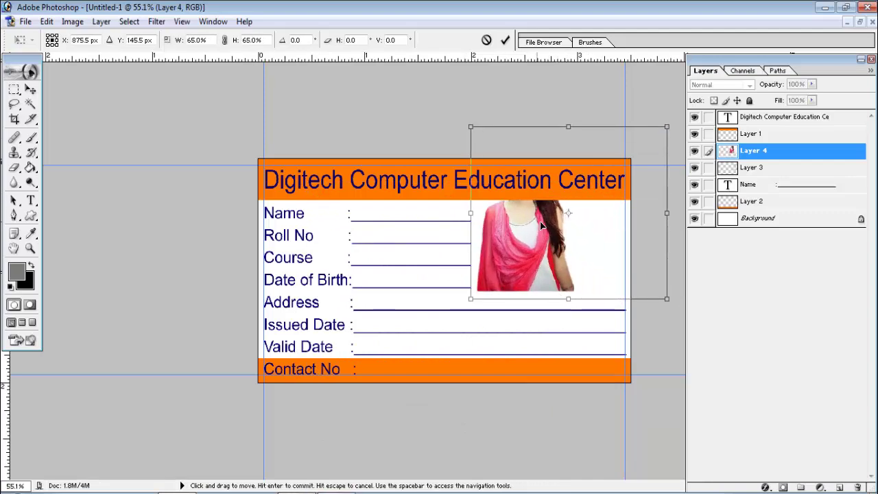
pyautogui.moveTo(542, 225)
pyautogui.mouseDown()
pyautogui.moveTo(665, 354)
pyautogui.moveTo(647, 330)
pyautogui.moveTo(453, 333)
pyautogui.mouseUp()
pyautogui.press('Return')
# Step: Delete a selected part of the portrait, then delete Layer 4 entirely
pyautogui.click(14, 90)
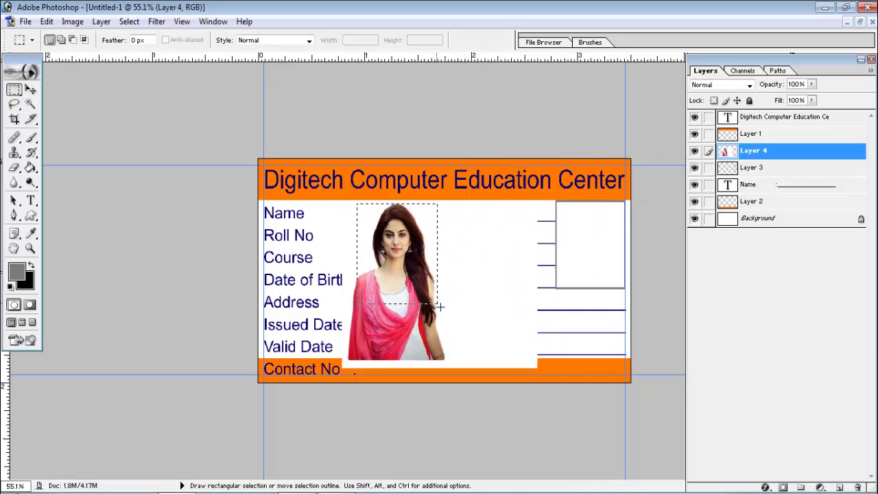
pyautogui.moveTo(430, 299); pyautogui.dragTo(438, 301)
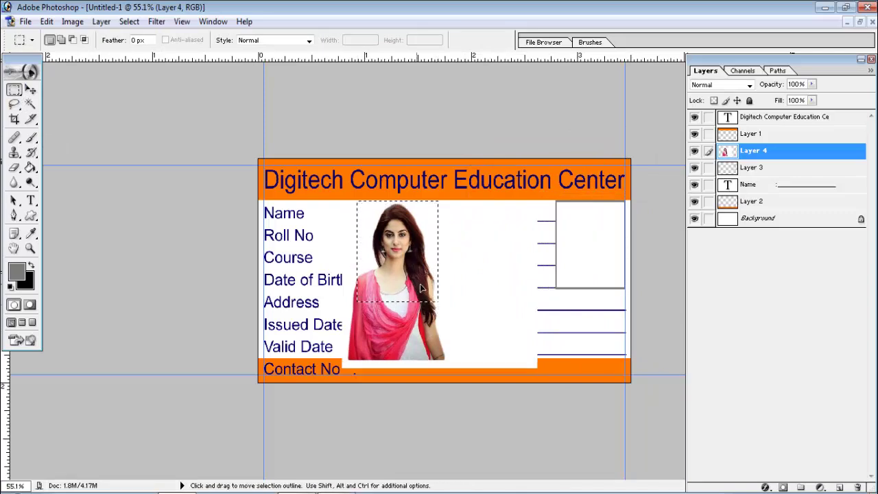
pyautogui.press('Delete')
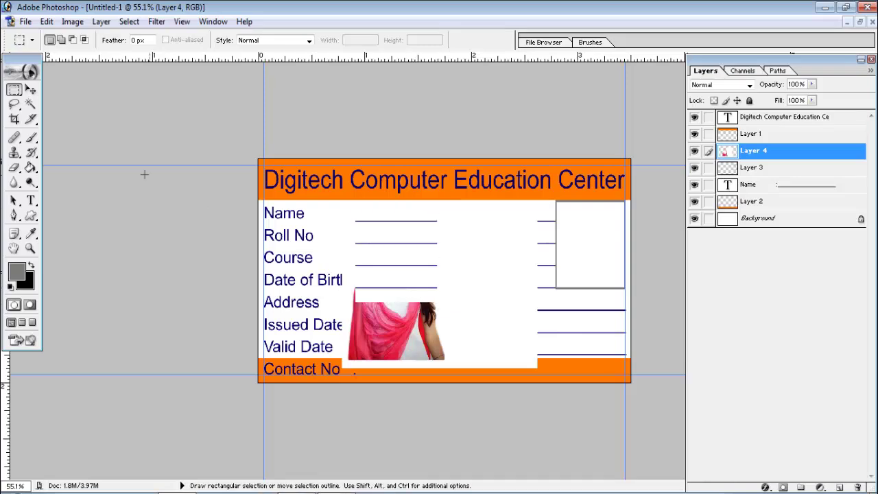
pyautogui.click(30, 89)
pyautogui.click(860, 488)
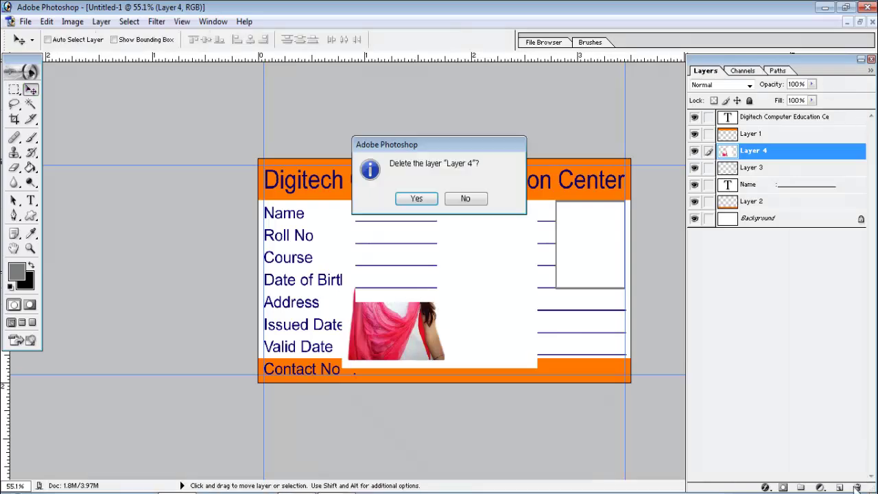
pyautogui.click(429, 200)
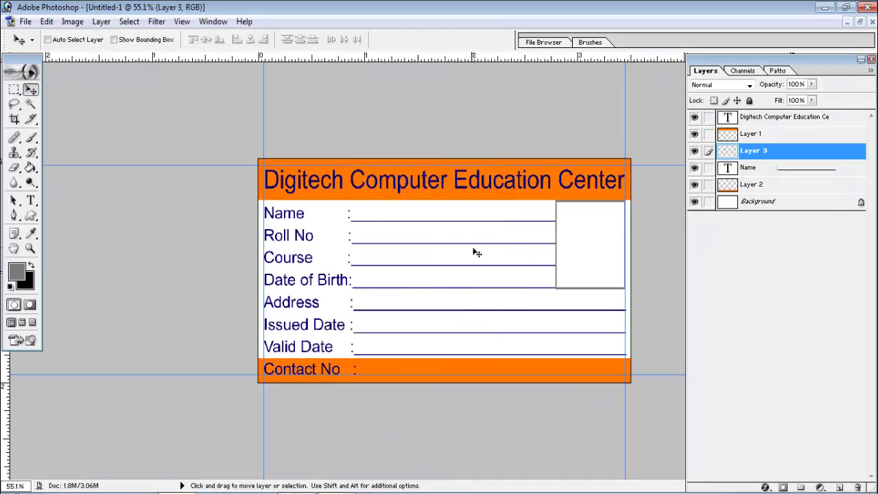
# Step: Paste the portrait, resize it into the photo box, and place its layer below Layer 3
pyautogui.hotkey('ctrl', 'v')
pyautogui.moveTo(483, 274); pyautogui.dragTo(627, 261)
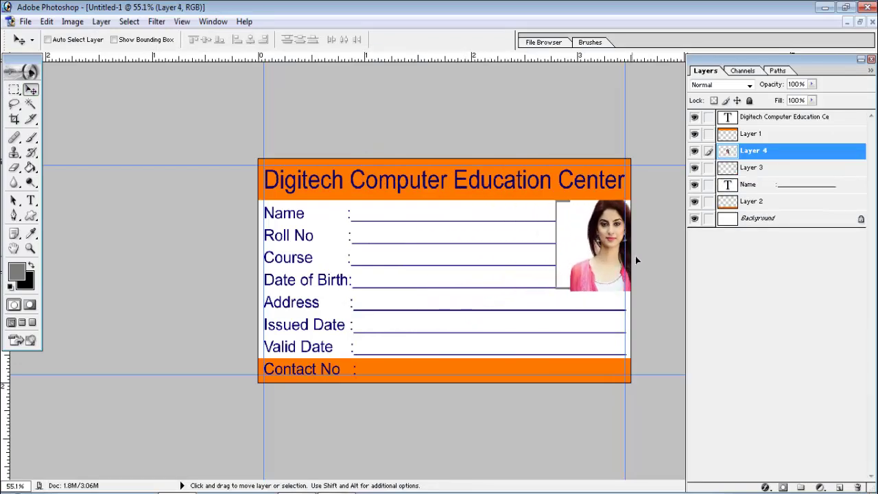
pyautogui.hotkey('ctrl', 't')
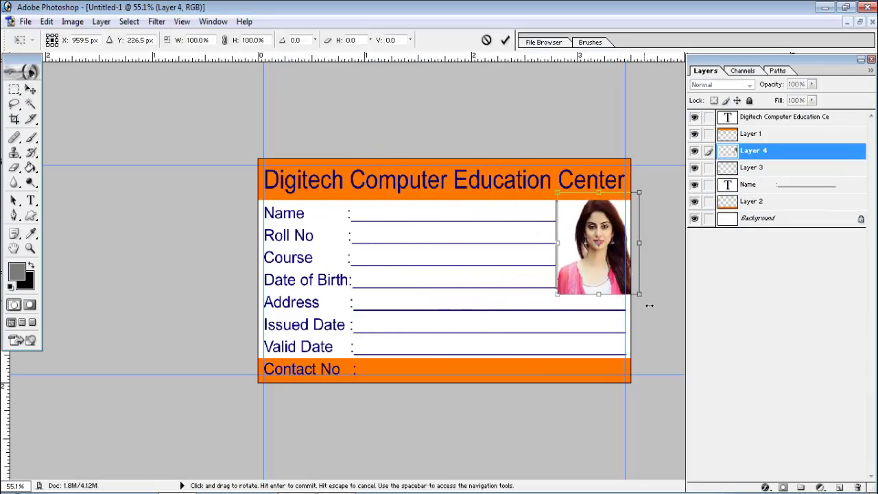
pyautogui.moveTo(643, 297); pyautogui.dragTo(623, 311)
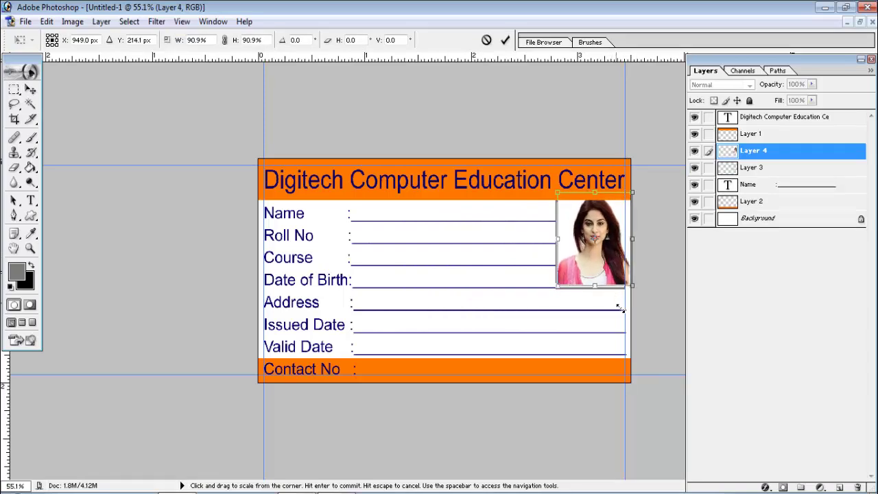
pyautogui.press('Return')
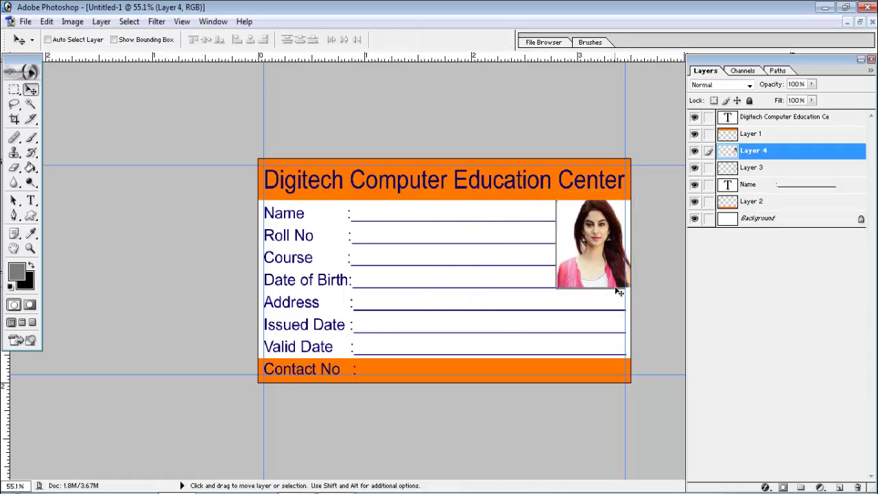
pyautogui.press('Left')
pyautogui.press('Left')
pyautogui.press('Left')
pyautogui.press('Left')
pyautogui.press('Left')
pyautogui.press('Left')
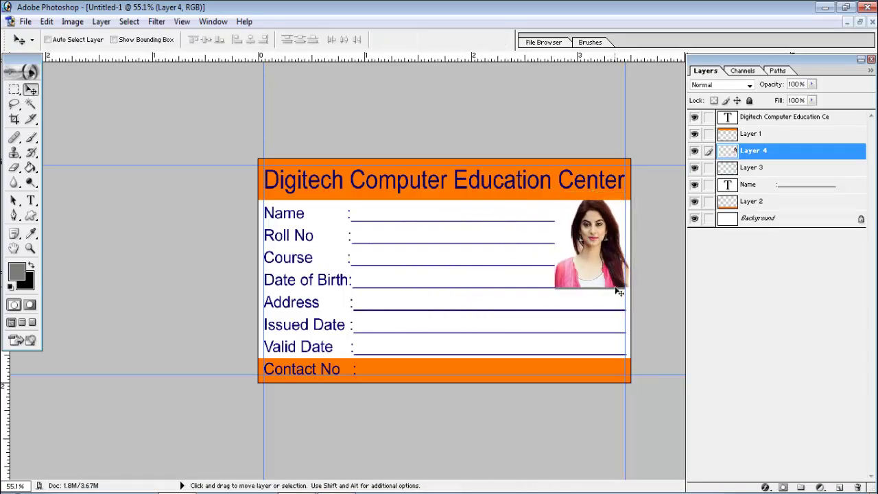
pyautogui.moveTo(773, 159); pyautogui.dragTo(770, 177)
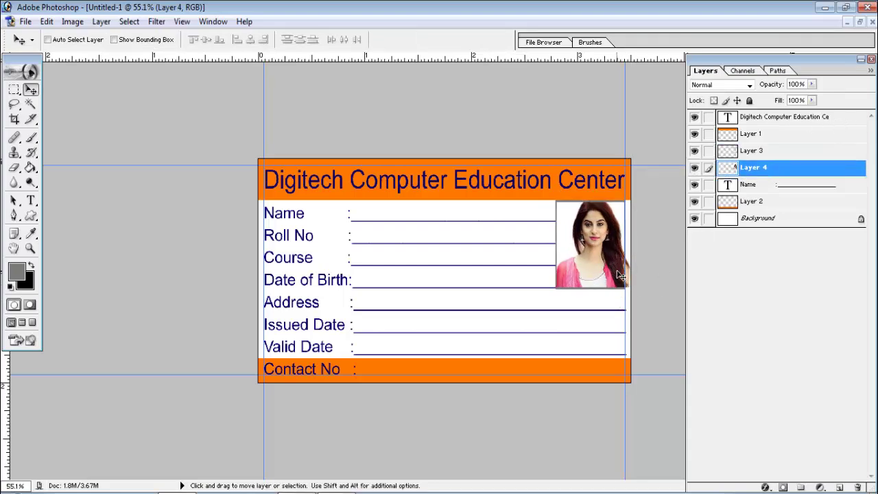
pyautogui.press('Left')
pyautogui.press('Left')
pyautogui.press('Left')
pyautogui.press('Left')
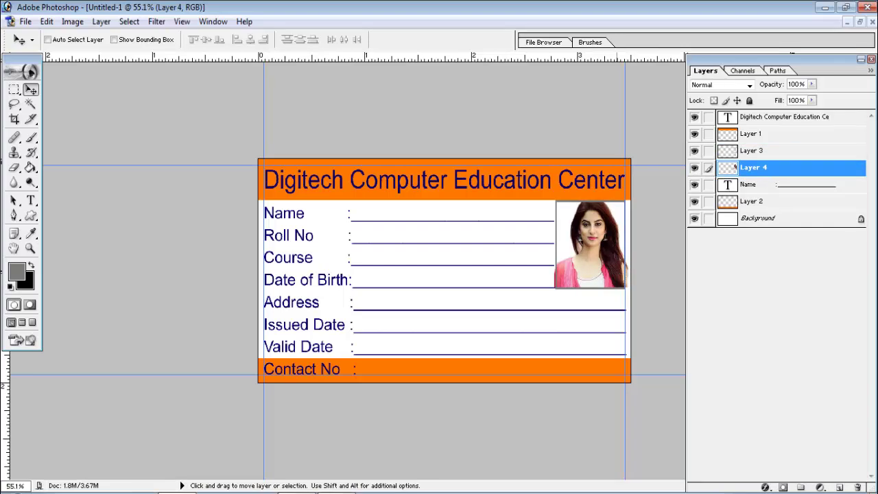
pyautogui.press('Right')
pyautogui.press('Right')
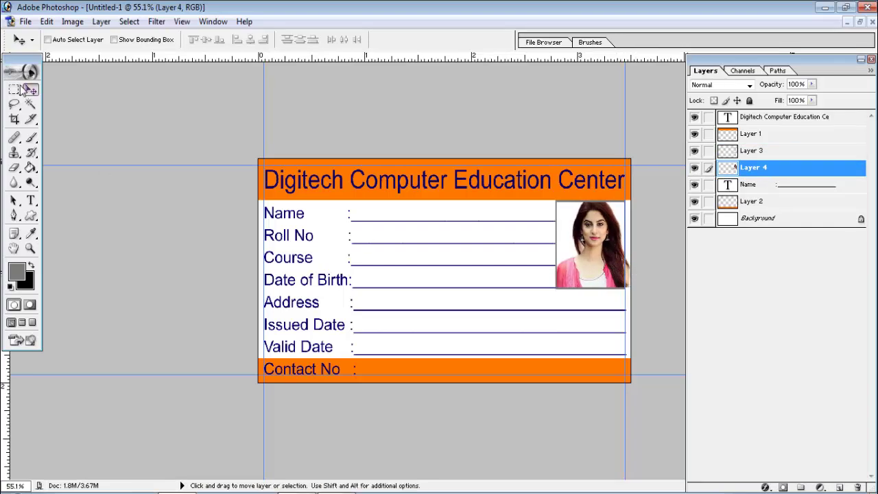
# Step: Delete the portrait strip sticking past the card's right edge and deselect
pyautogui.click(15, 90)
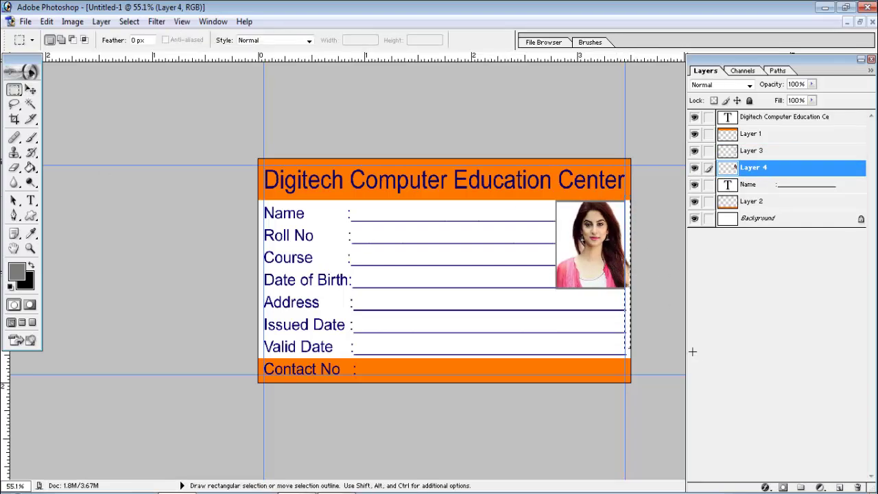
pyautogui.press('Delete')
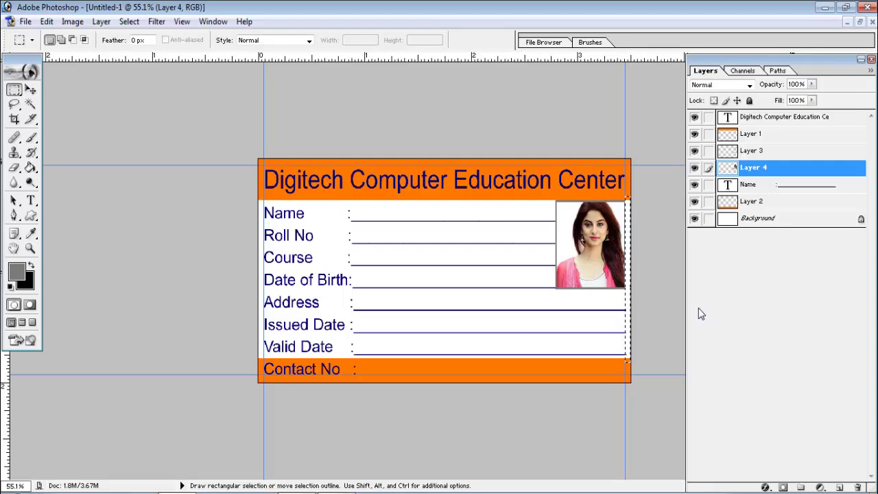
pyautogui.hotkey('ctrl', 'd')
pyautogui.click(30, 90)
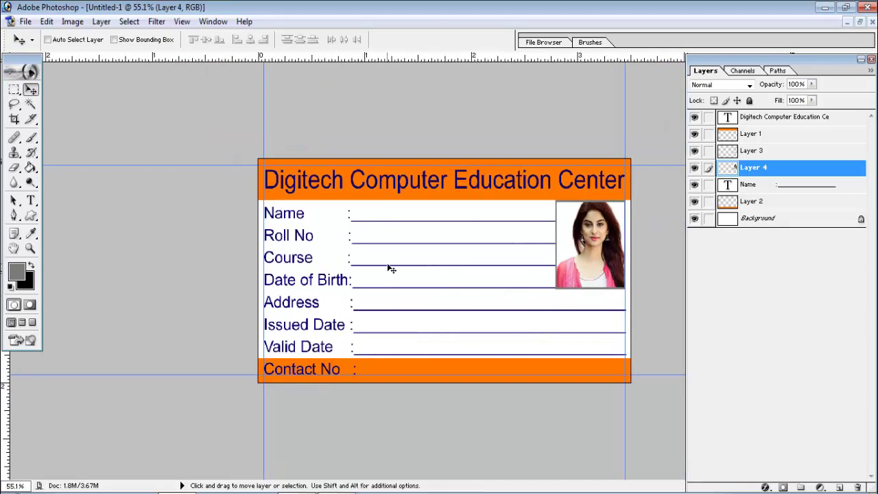
pyautogui.scroll(-2, 389, 269)
pyautogui.scroll(1, 447, 280)
pyautogui.scroll(1, 447, 280)
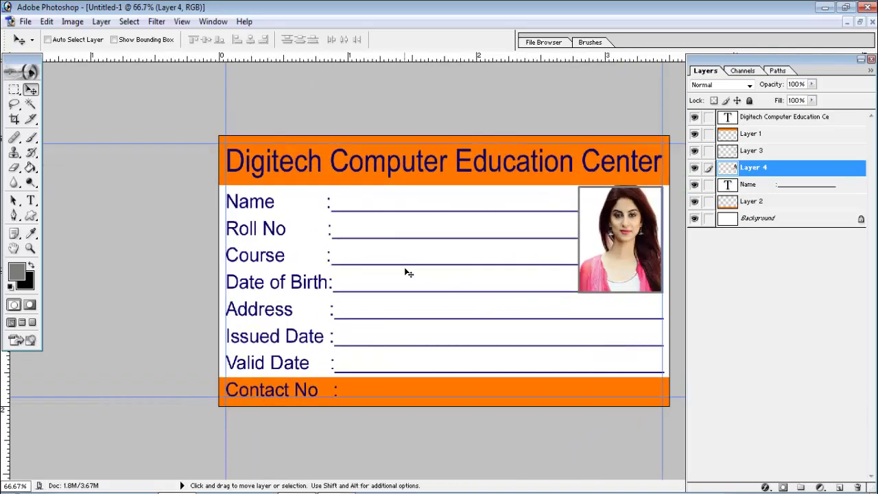
pyautogui.scroll(-1, 408, 273)
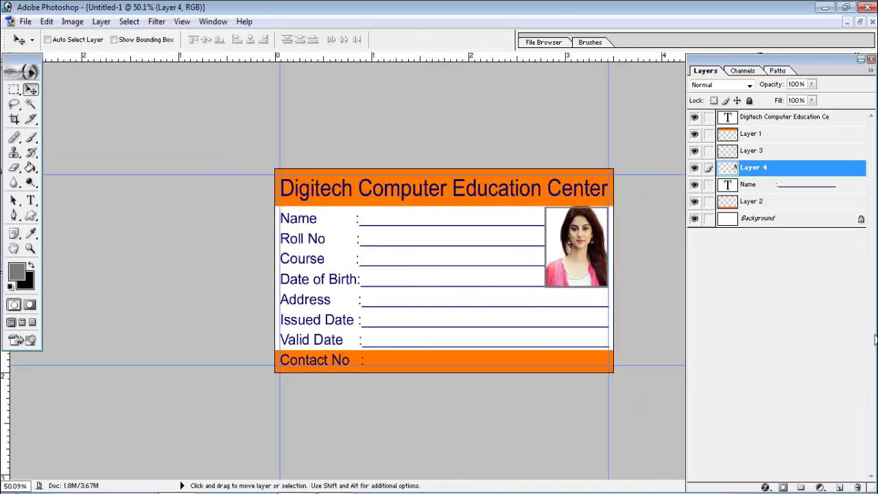
# Step: Add a new layer and set up a gradient with its grey stop moved to 50%
pyautogui.click(840, 487)
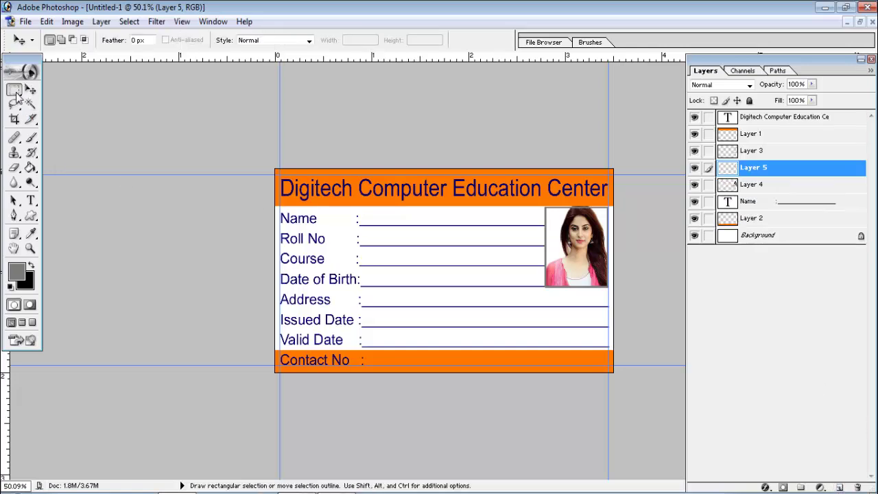
pyautogui.moveTo(13, 89); pyautogui.dragTo(75, 89)
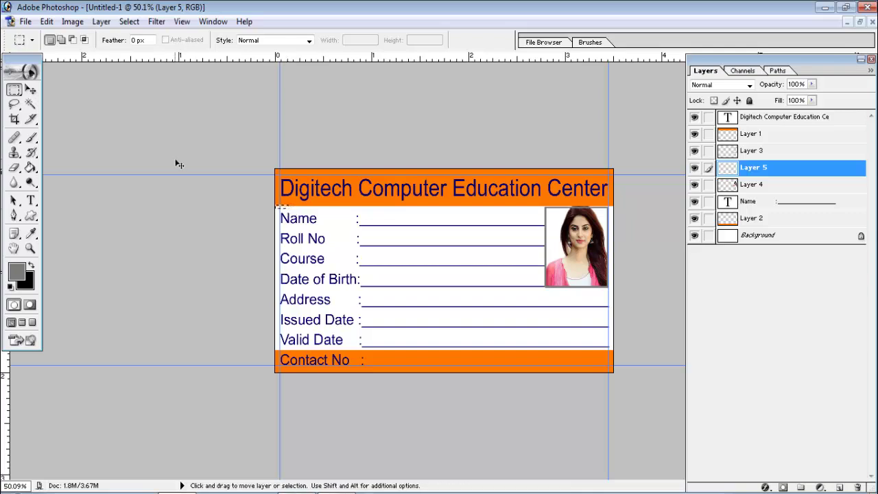
pyautogui.hotkey('ctrl', 'd')
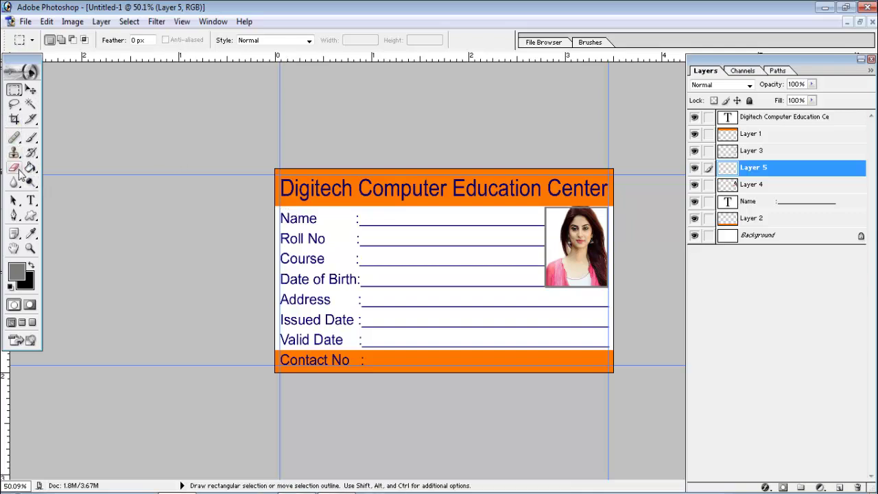
pyautogui.click(30, 169)
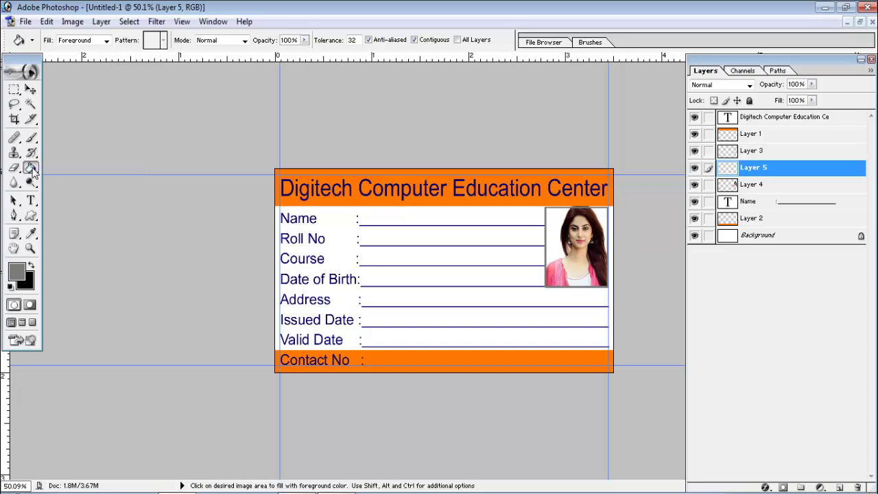
pyautogui.click(32, 171)
pyautogui.click(85, 167)
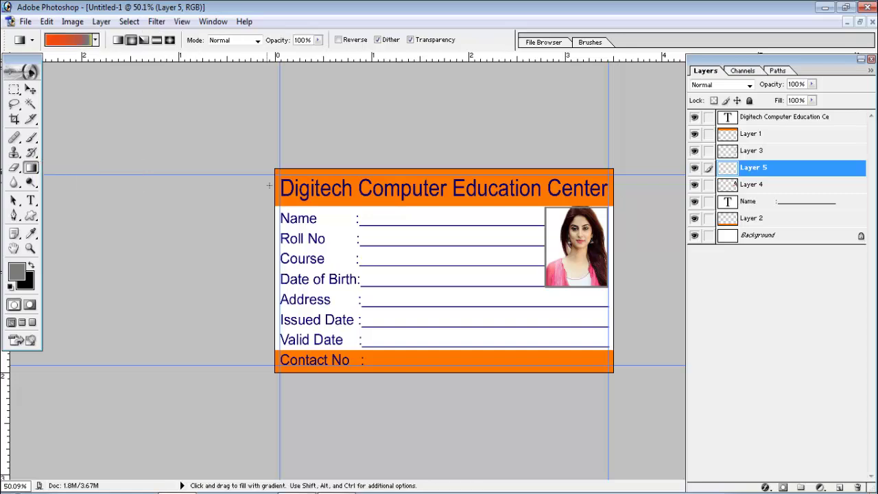
pyautogui.click(69, 41)
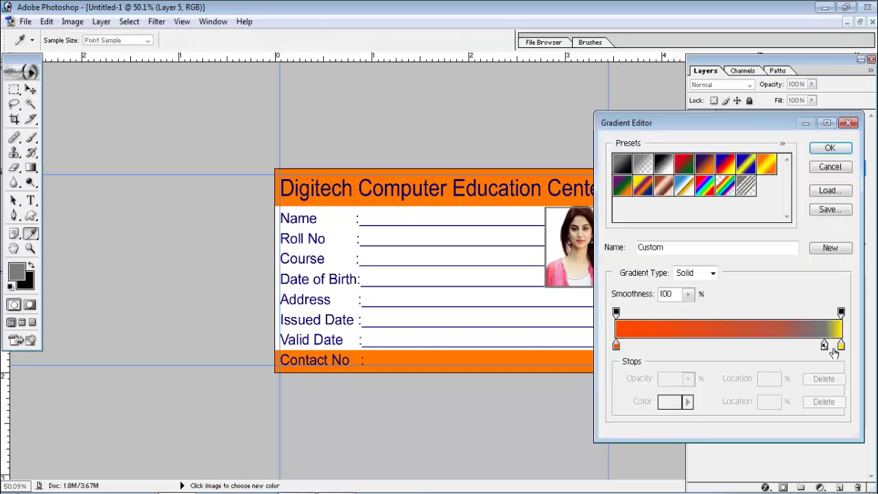
pyautogui.moveTo(826, 347); pyautogui.dragTo(728, 346)
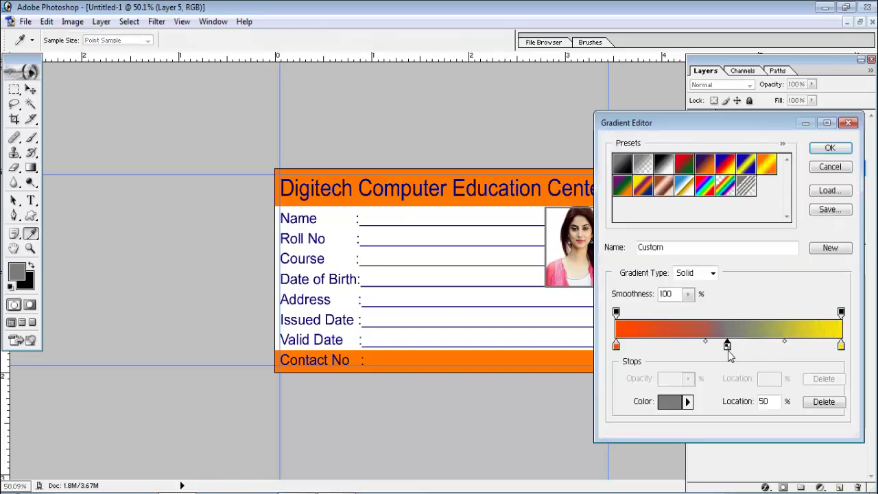
pyautogui.click(830, 149)
# Step: Draw the gradient horizontally across the card and move Layer 5 just above Background
pyautogui.moveTo(272, 277); pyautogui.dragTo(645, 276)
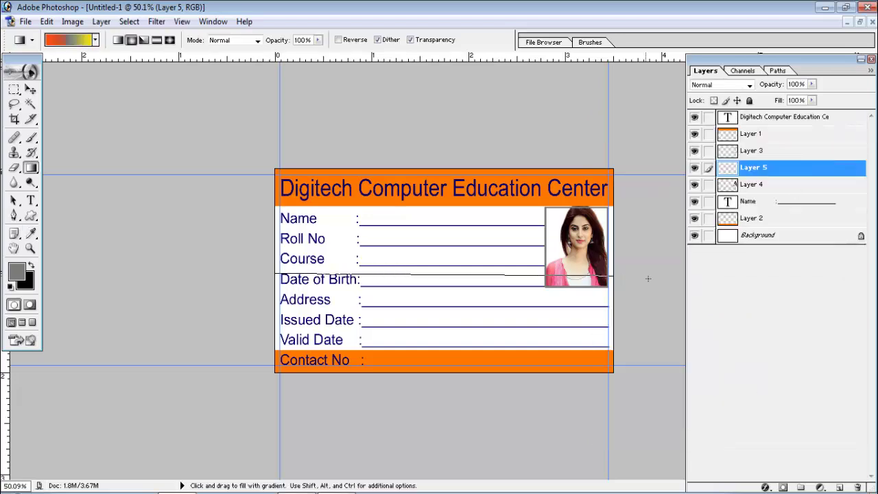
pyautogui.hotkey('ctrl', 'z')
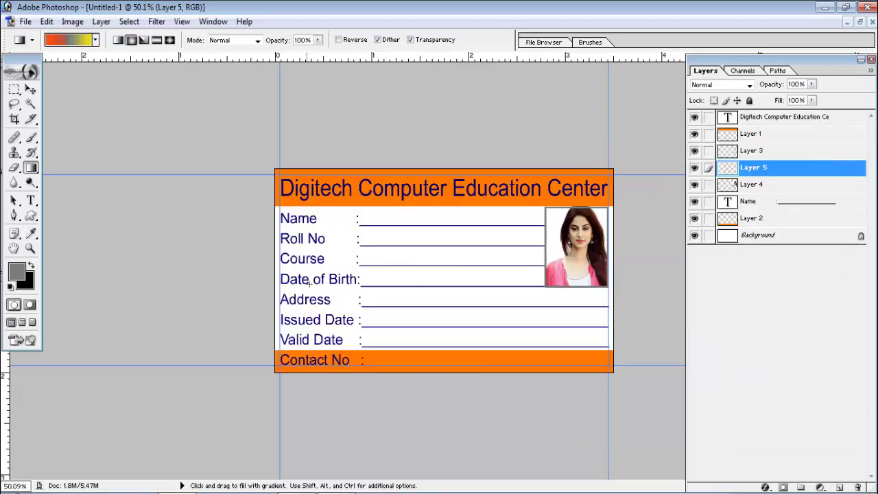
pyautogui.moveTo(276, 280)
pyautogui.mouseDown()
pyautogui.moveTo(818, 287)
pyautogui.moveTo(816, 296)
pyautogui.mouseUp()
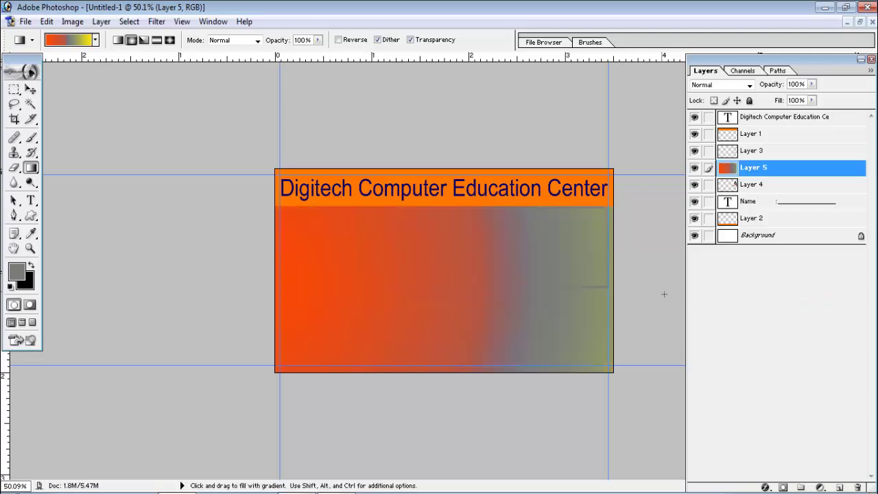
pyautogui.click(30, 89)
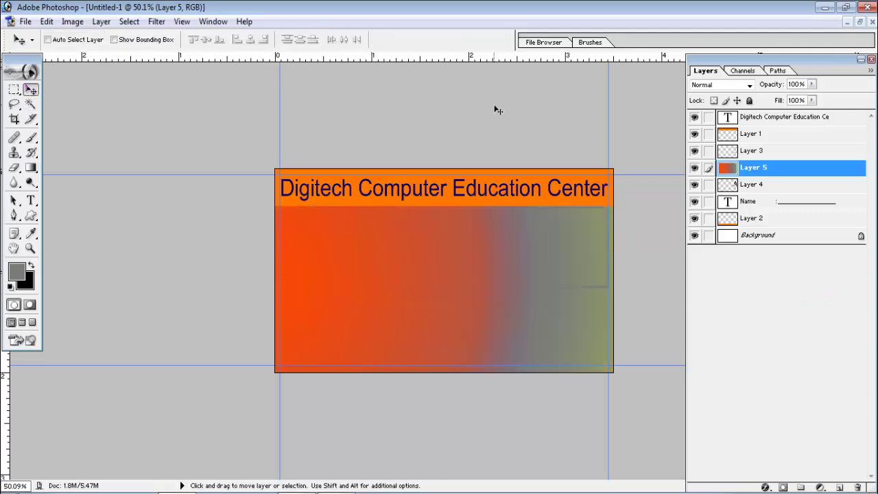
pyautogui.moveTo(778, 170); pyautogui.dragTo(848, 227)
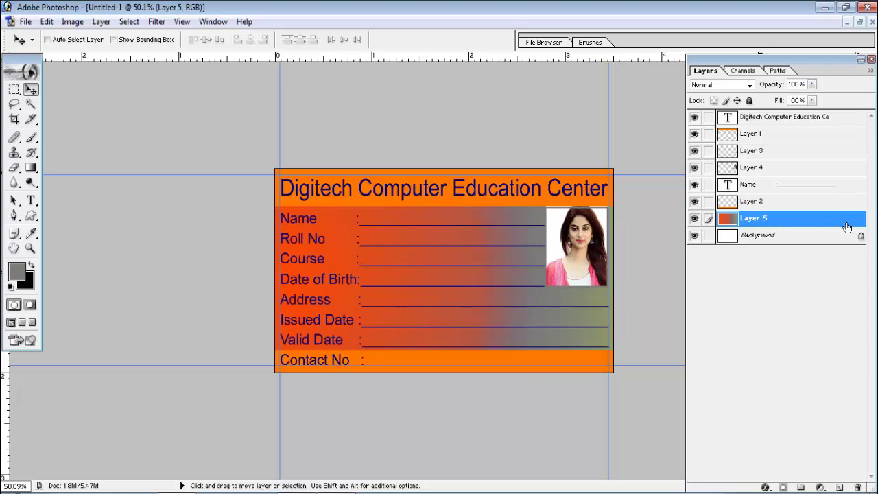
pyautogui.click(14, 90)
# Step: Apply Hue/Saturation to Layer 5 with Hue +52, Saturation +34, Lightness +53
pyautogui.click(73, 21)
pyautogui.moveTo(103, 57)
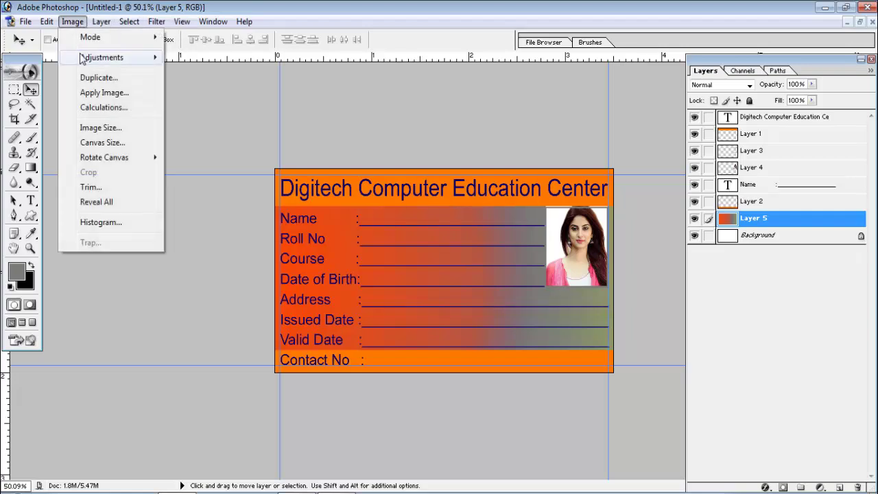
pyautogui.click(218, 166)
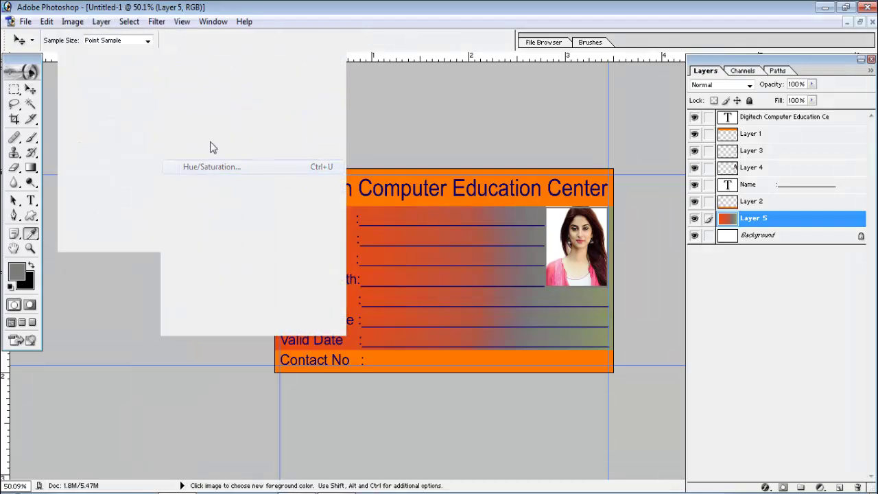
pyautogui.moveTo(714, 87)
pyautogui.mouseDown()
pyautogui.moveTo(774, 85)
pyautogui.moveTo(721, 86)
pyautogui.moveTo(736, 85)
pyautogui.mouseUp()
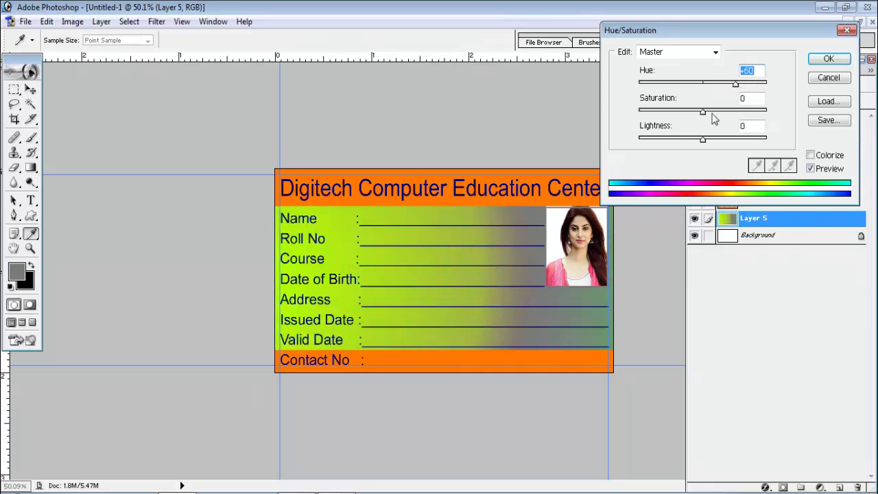
pyautogui.moveTo(703, 112)
pyautogui.mouseDown()
pyautogui.moveTo(788, 118)
pyautogui.moveTo(746, 113)
pyautogui.mouseUp()
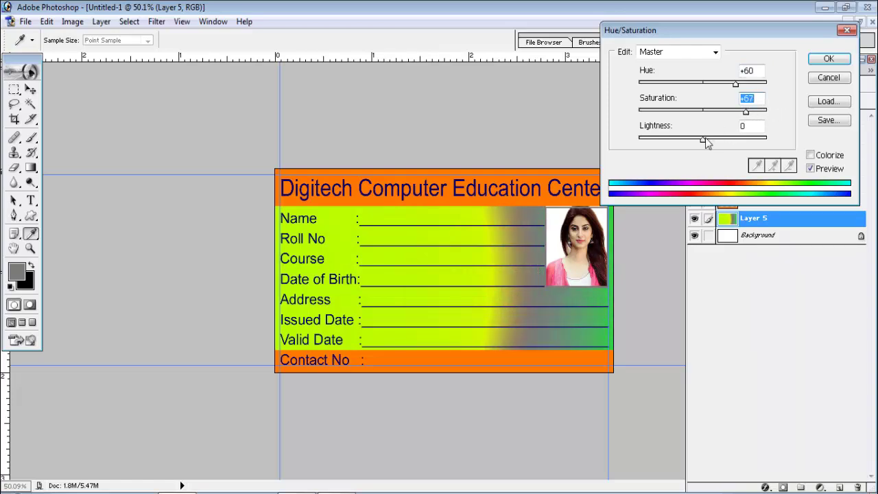
pyautogui.moveTo(703, 141); pyautogui.dragTo(738, 142)
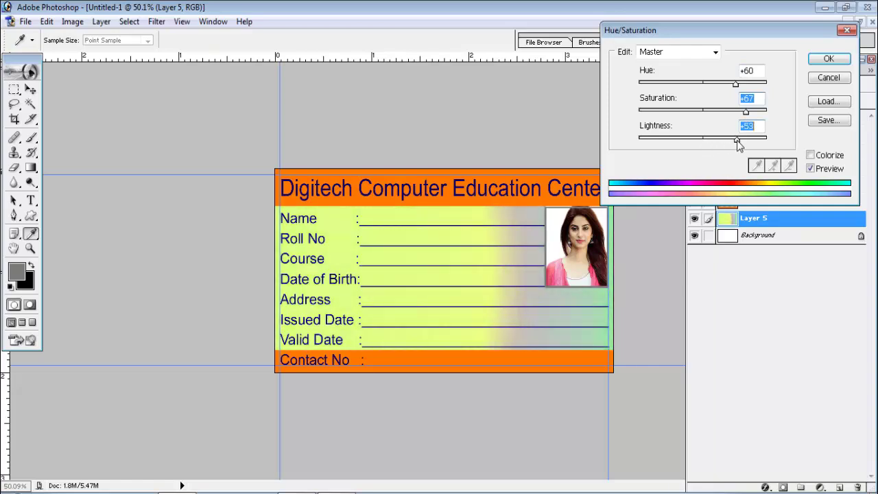
pyautogui.moveTo(736, 83)
pyautogui.mouseDown()
pyautogui.moveTo(711, 87)
pyautogui.moveTo(735, 87)
pyautogui.moveTo(730, 112)
pyautogui.mouseUp()
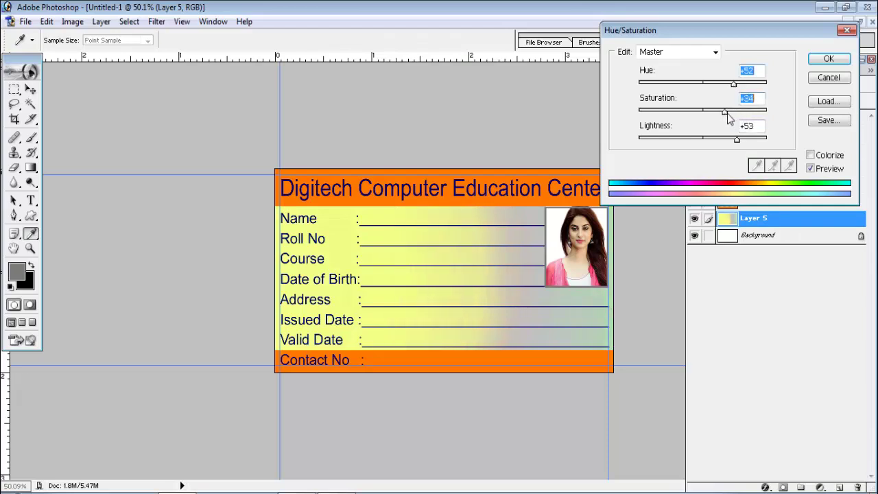
pyautogui.click(829, 58)
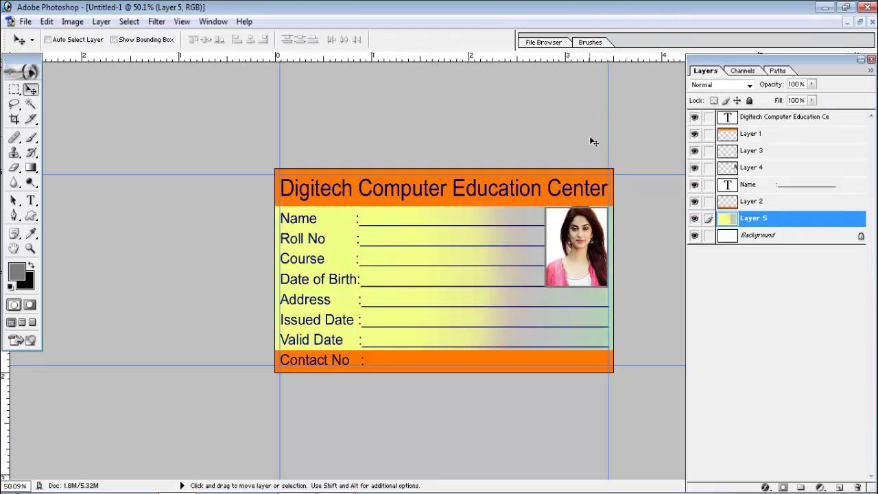
pyautogui.rightClick(452, 205)
pyautogui.click(467, 206)
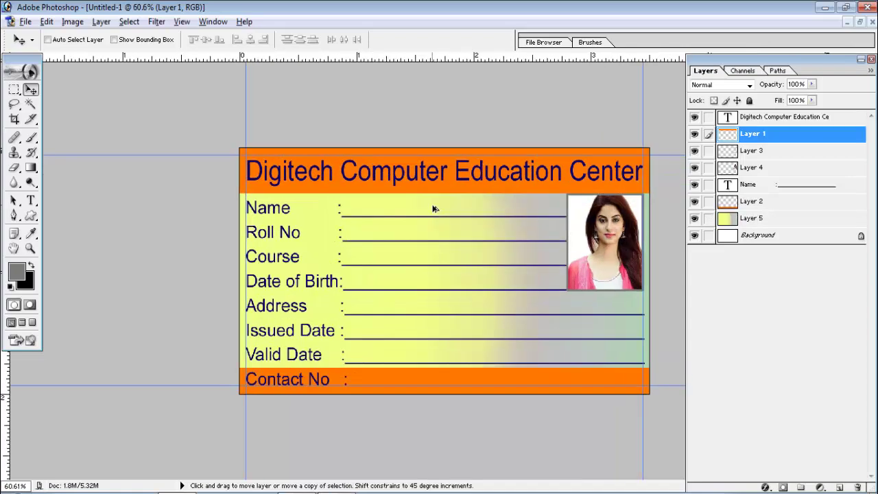
pyautogui.hotkey('ctrl', 'u')
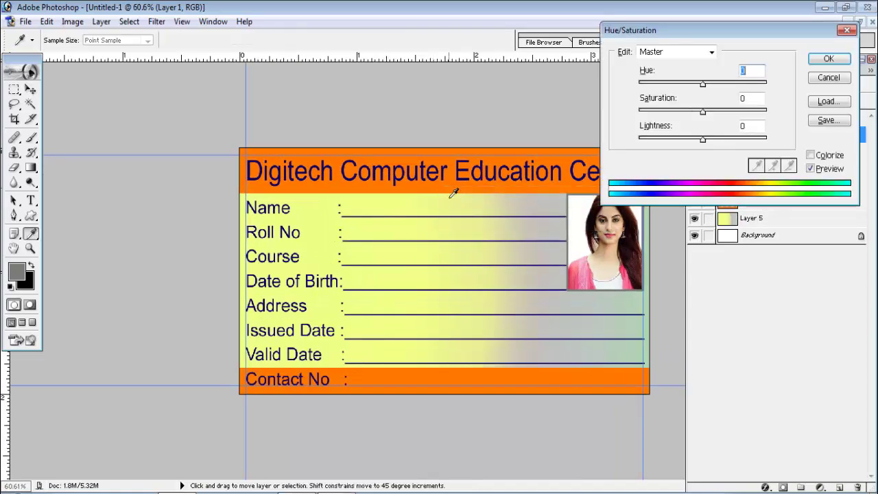
pyautogui.moveTo(703, 84)
pyautogui.mouseDown()
pyautogui.moveTo(779, 90)
pyautogui.moveTo(704, 86)
pyautogui.mouseUp()
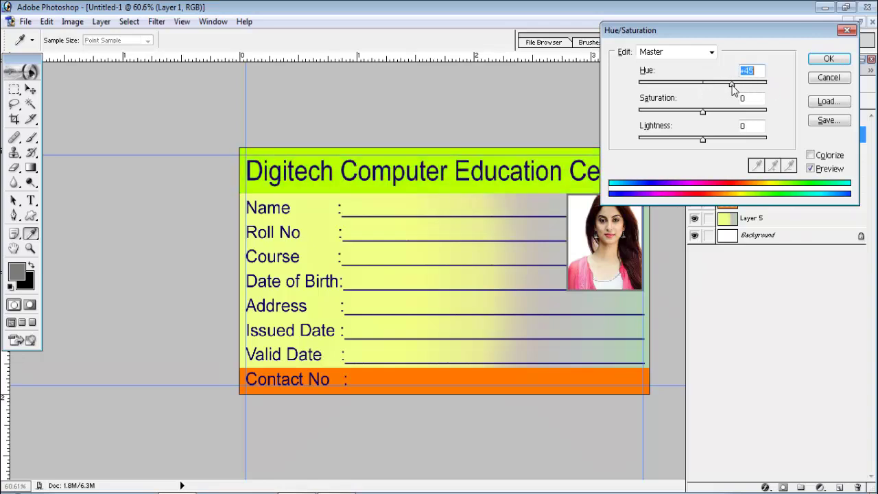
pyautogui.click(823, 81)
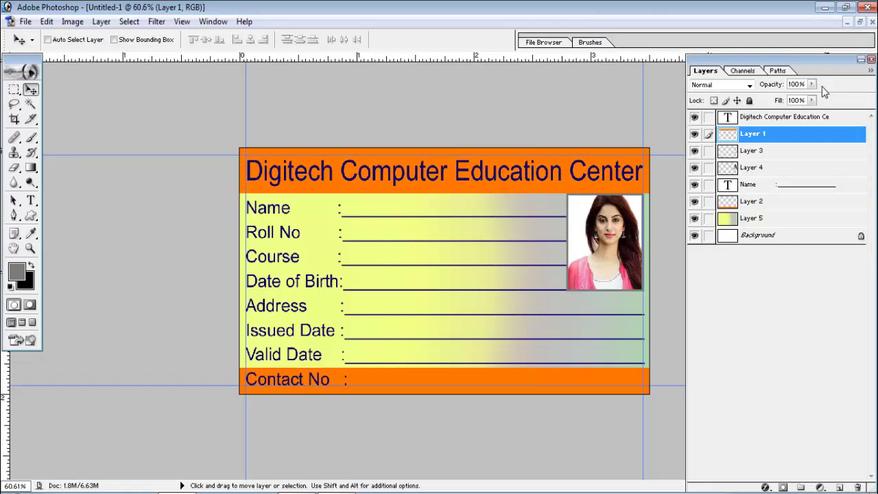
pyautogui.rightClick(550, 384)
pyautogui.click(553, 387)
pyautogui.hotkey('ctrl', 'u')
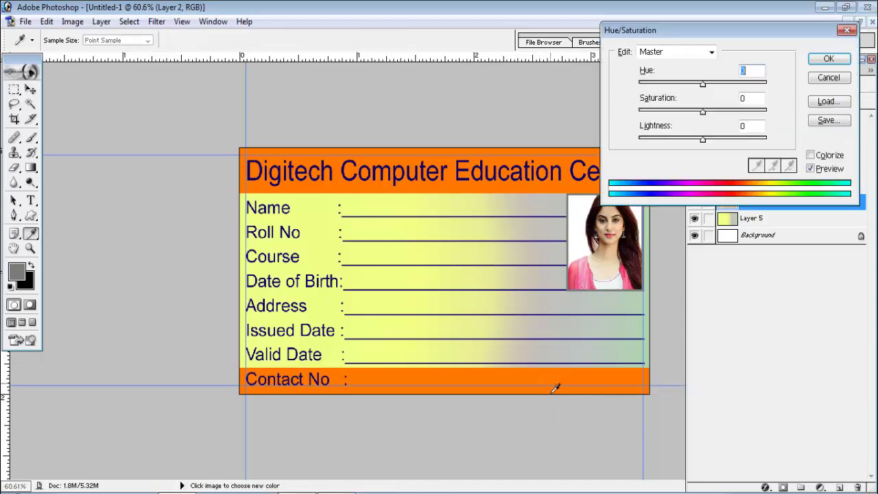
pyautogui.moveTo(704, 85)
pyautogui.mouseDown()
pyautogui.moveTo(782, 91)
pyautogui.moveTo(714, 86)
pyautogui.moveTo(746, 87)
pyautogui.mouseUp()
pyautogui.moveTo(702, 140)
pyautogui.mouseDown()
pyautogui.moveTo(670, 141)
pyautogui.moveTo(704, 141)
pyautogui.mouseUp()
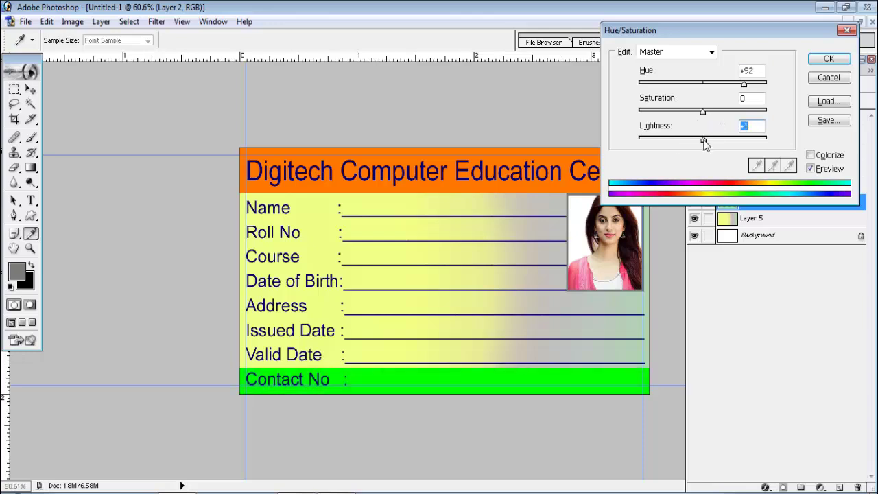
pyautogui.click(829, 78)
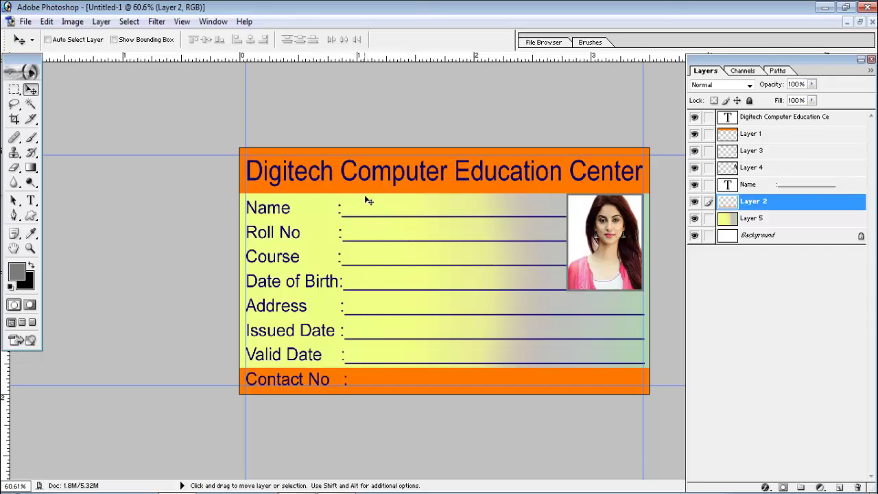
# Step: Give the Digitech Computer Education Center heading layer a white Color Overlay and a Drop Shadow
pyautogui.rightClick(355, 176)
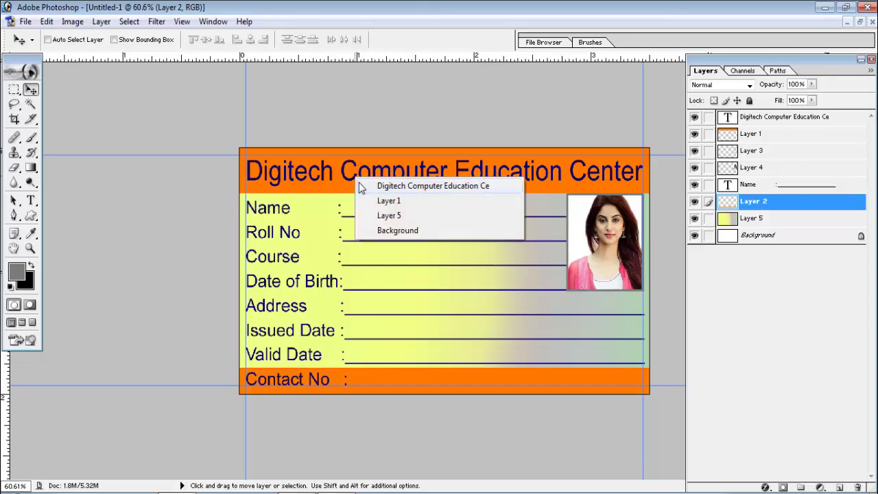
pyautogui.click(362, 184)
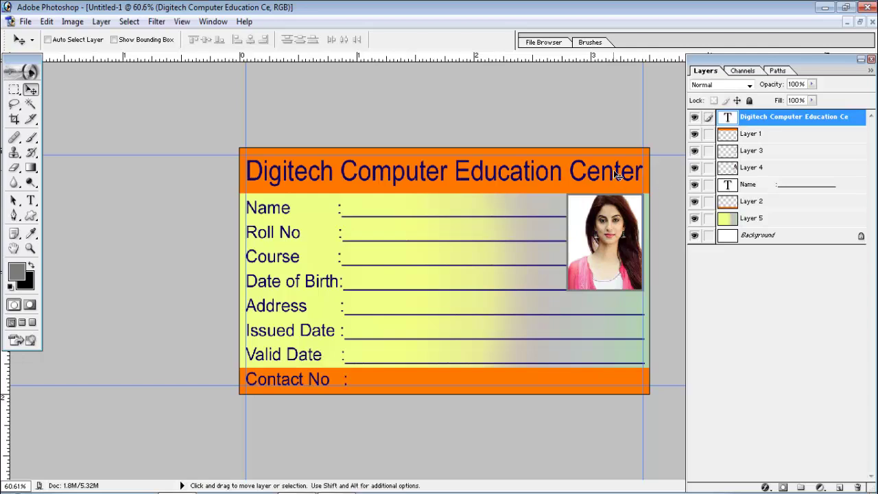
pyautogui.click(766, 488)
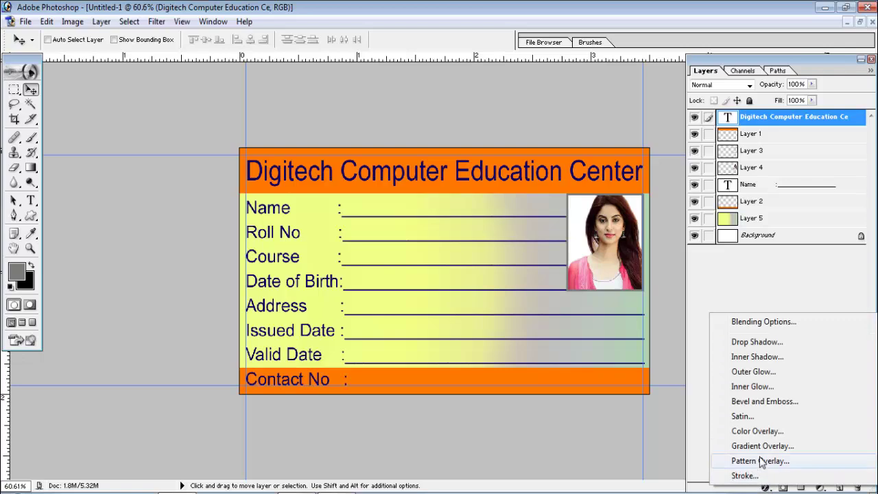
pyautogui.click(759, 431)
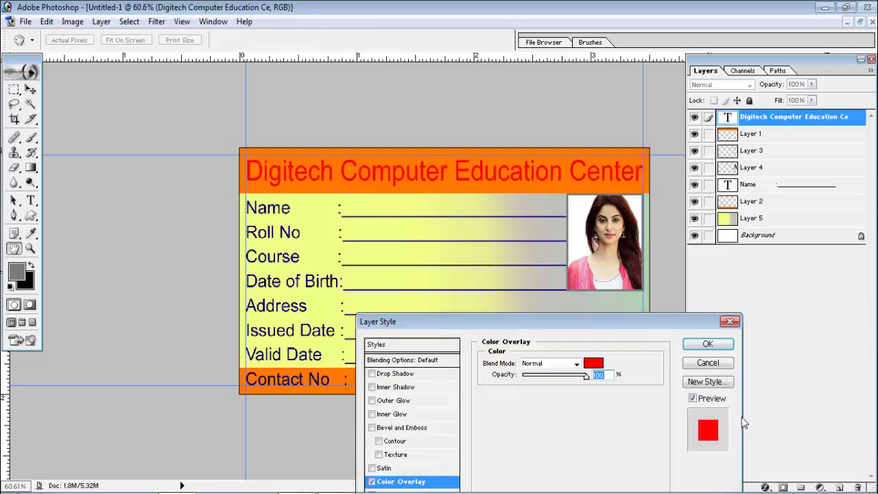
pyautogui.moveTo(549, 321); pyautogui.dragTo(685, 217)
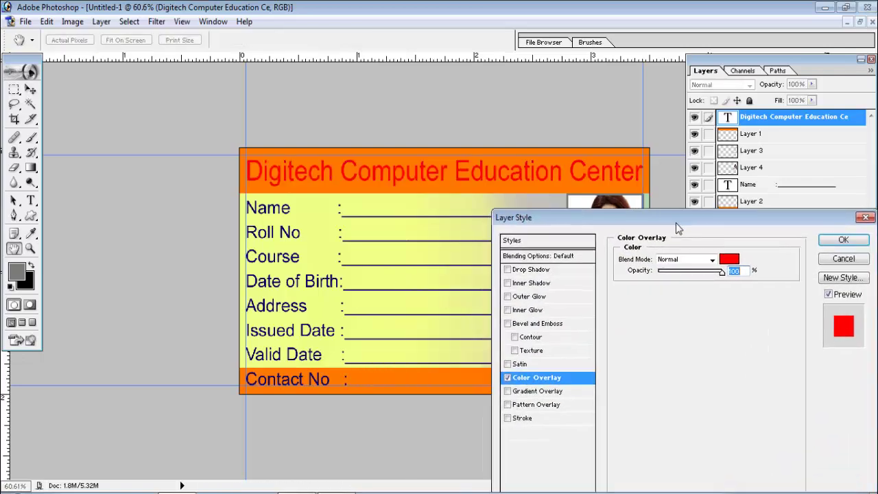
pyautogui.click(729, 260)
pyautogui.click(90, 92)
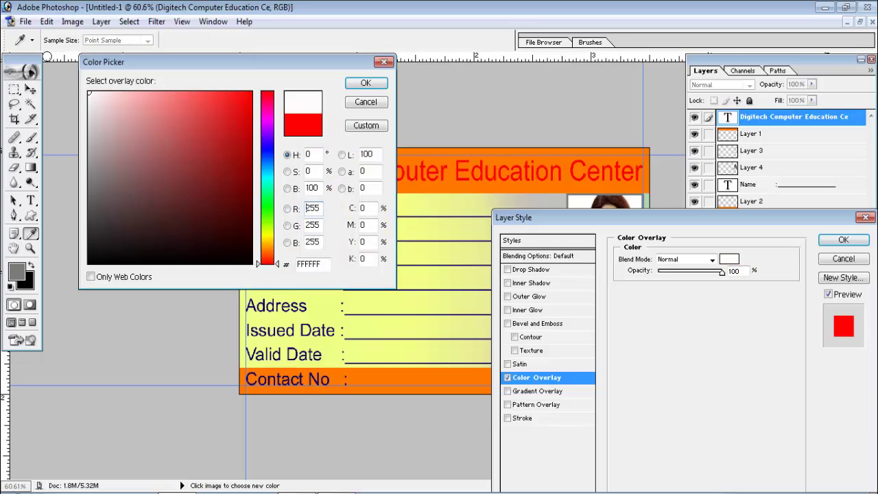
pyautogui.click(366, 83)
pyautogui.click(524, 270)
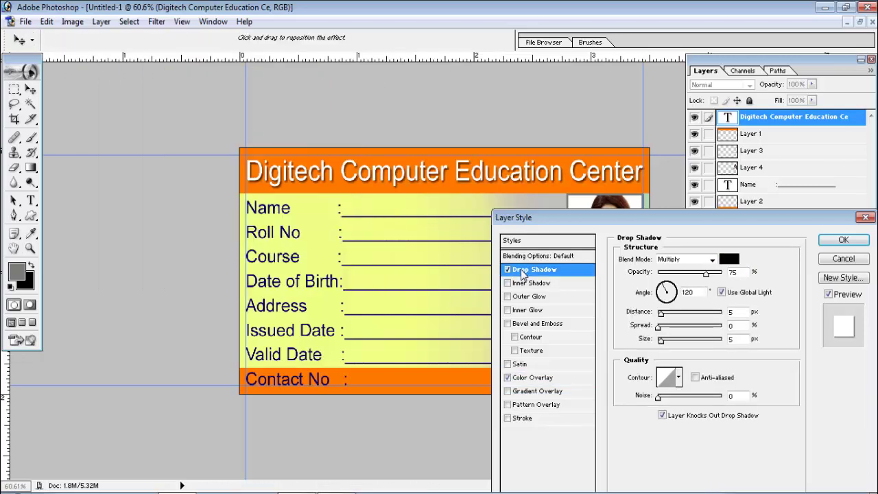
pyautogui.click(843, 240)
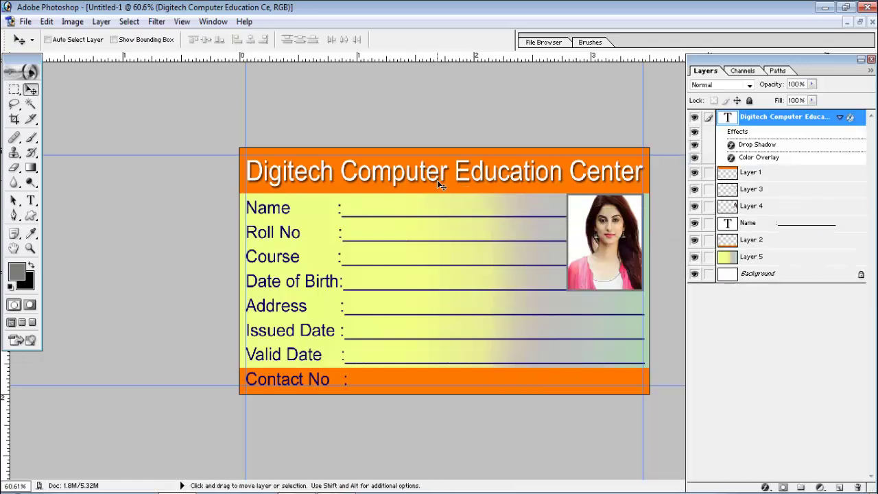
# Step: Select the Name label text layer and add a Color Overlay effect to it
pyautogui.rightClick(278, 213)
pyautogui.click(285, 215)
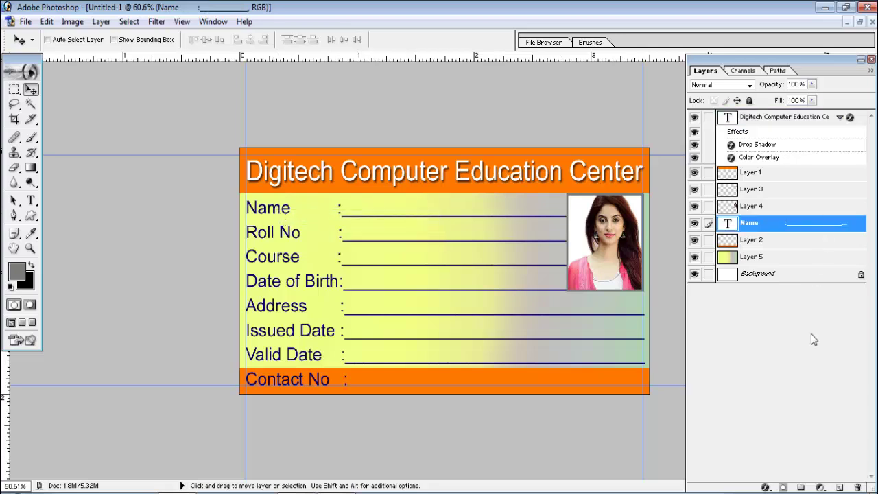
pyautogui.click(765, 488)
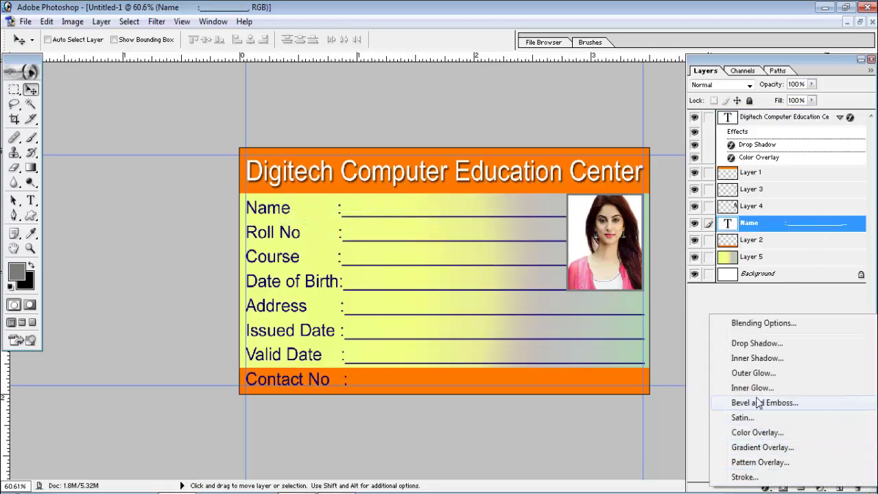
pyautogui.click(757, 432)
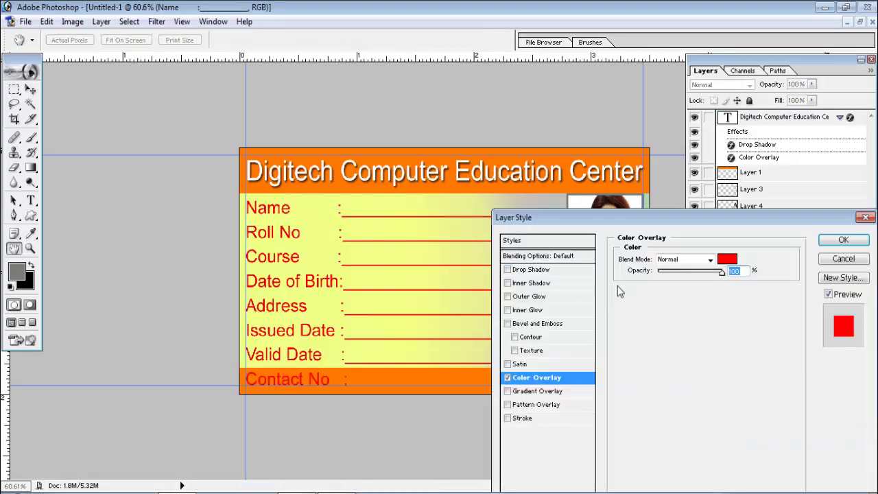
# Step: Set the overlay colour to dark blue 07009D and apply the layer style
pyautogui.click(726, 261)
pyautogui.moveTo(274, 61); pyautogui.dragTo(648, 60)
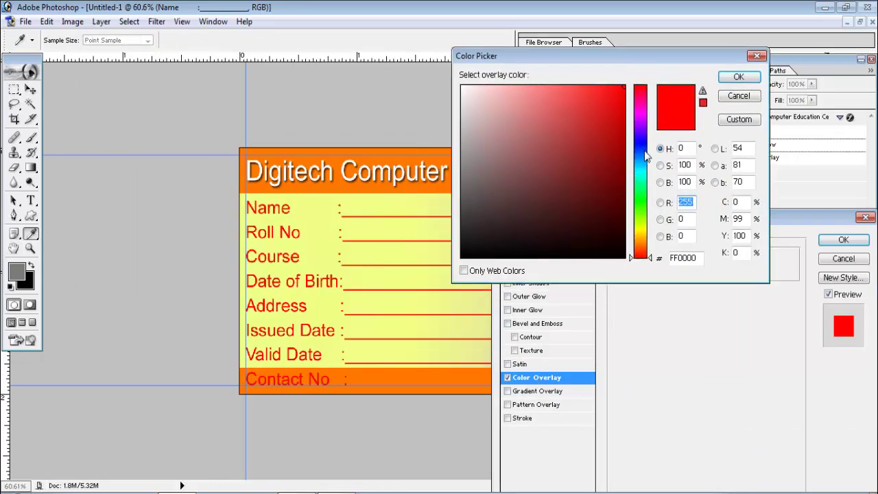
pyautogui.click(645, 142)
pyautogui.click(624, 190)
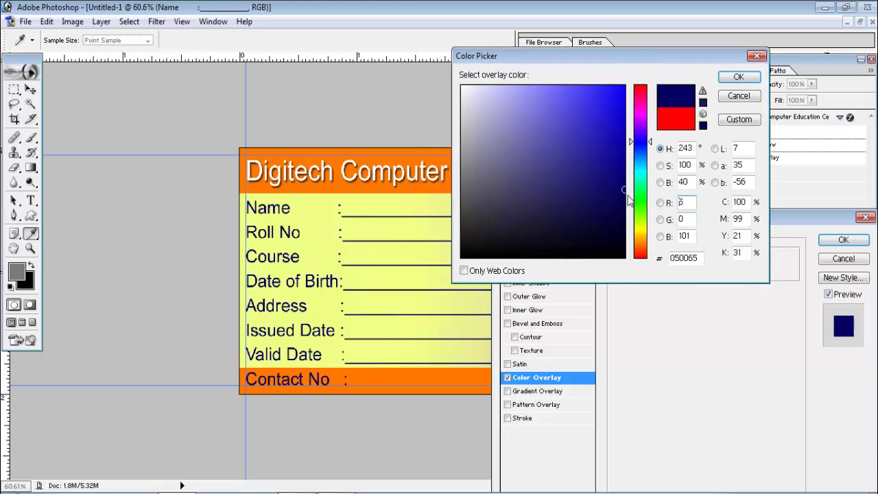
pyautogui.click(621, 111)
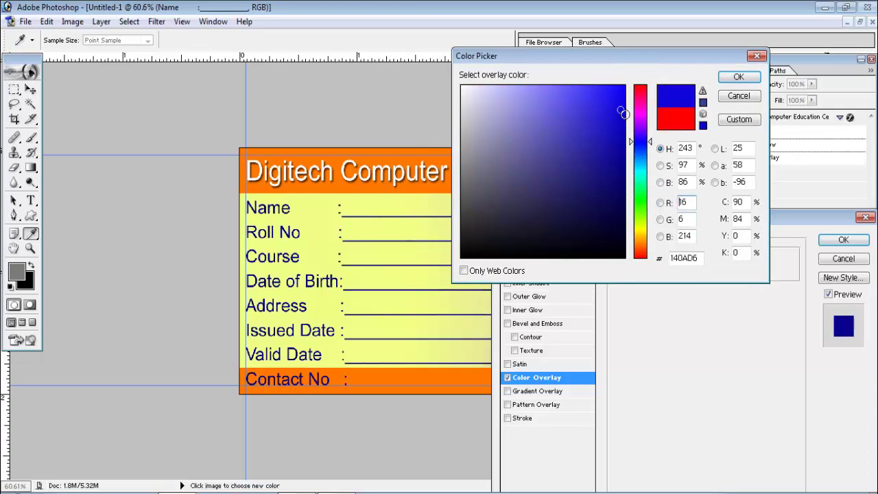
pyautogui.click(623, 87)
pyautogui.moveTo(602, 158); pyautogui.dragTo(626, 152)
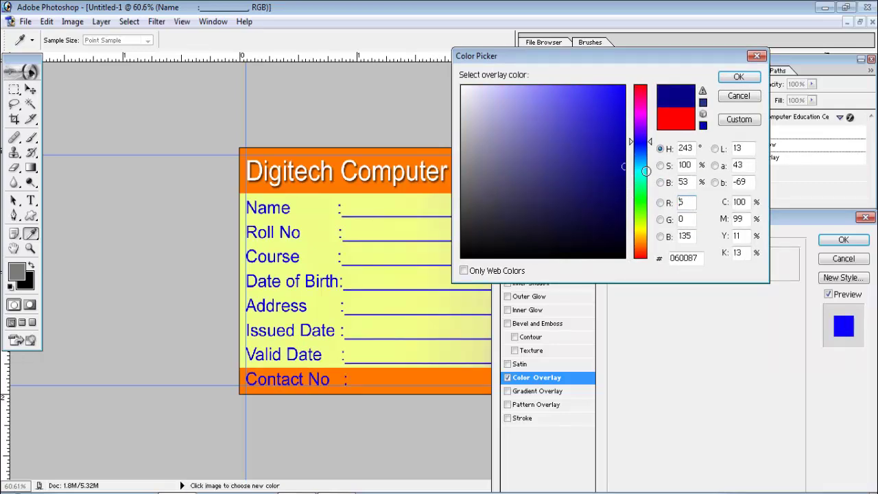
pyautogui.click(743, 77)
pyautogui.click(844, 242)
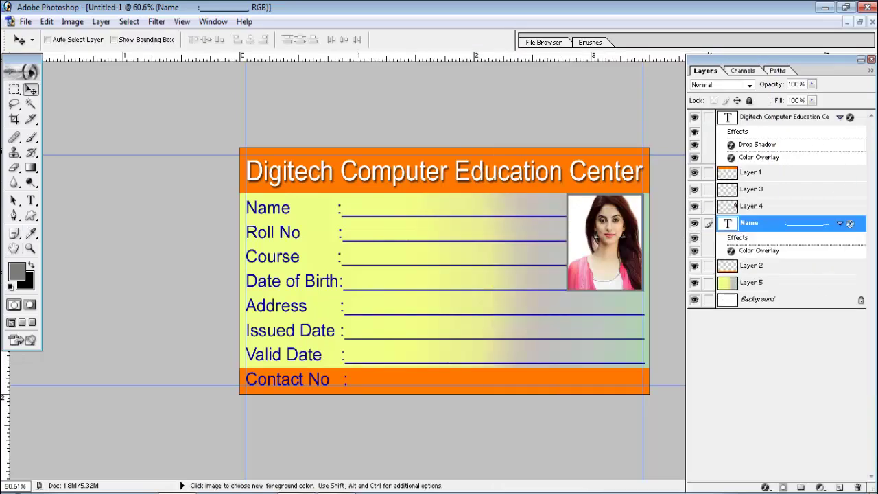
pyautogui.click(34, 202)
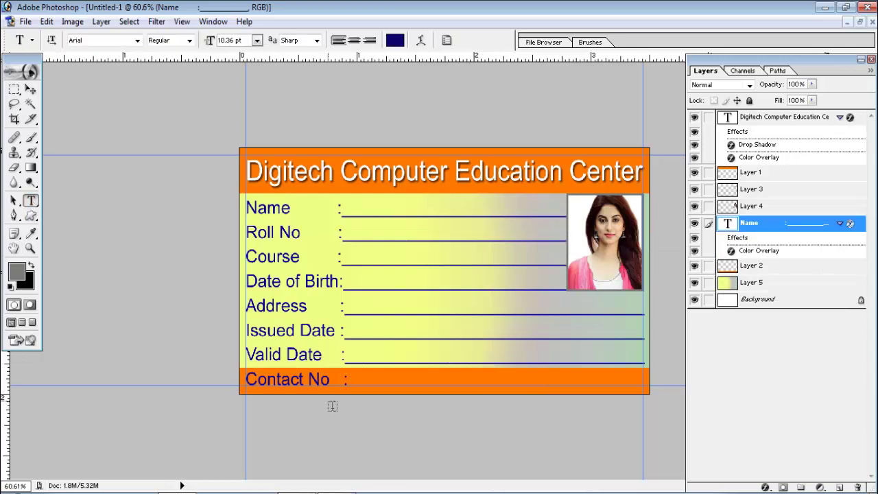
pyautogui.moveTo(329, 379); pyautogui.dragTo(226, 378)
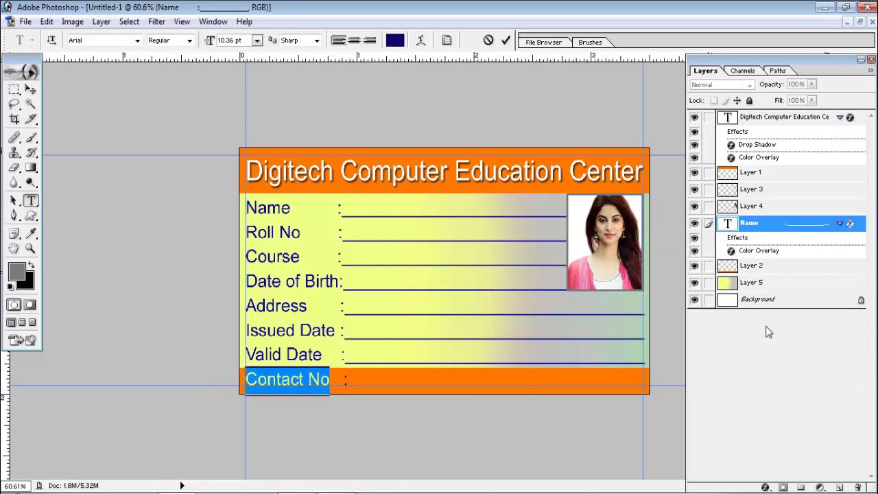
pyautogui.click(766, 487)
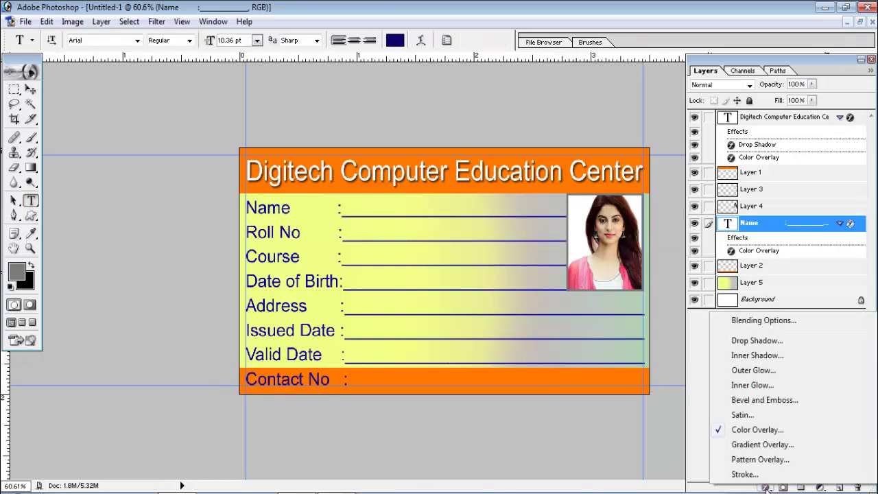
pyautogui.click(768, 431)
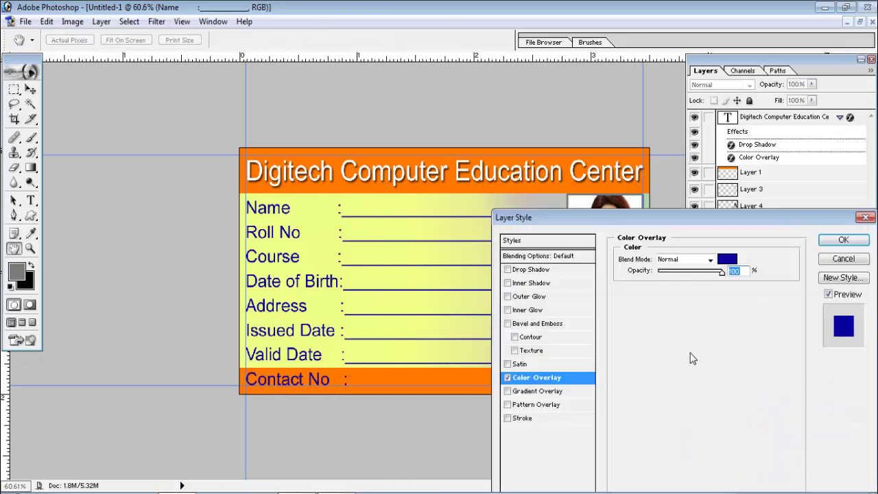
pyautogui.click(727, 260)
pyautogui.click(462, 87)
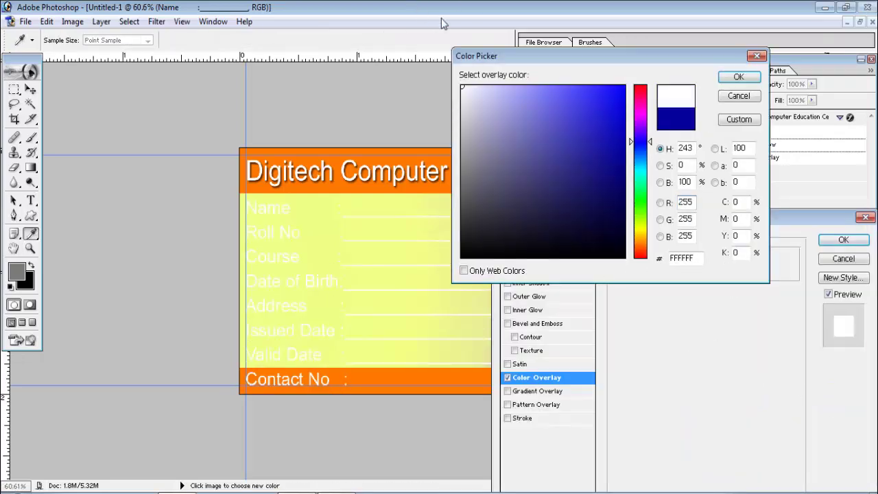
pyautogui.click(738, 95)
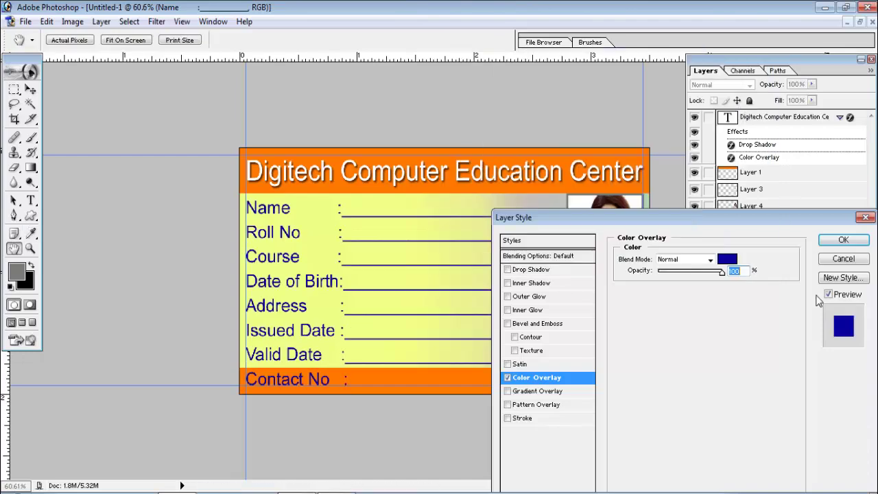
pyautogui.click(843, 259)
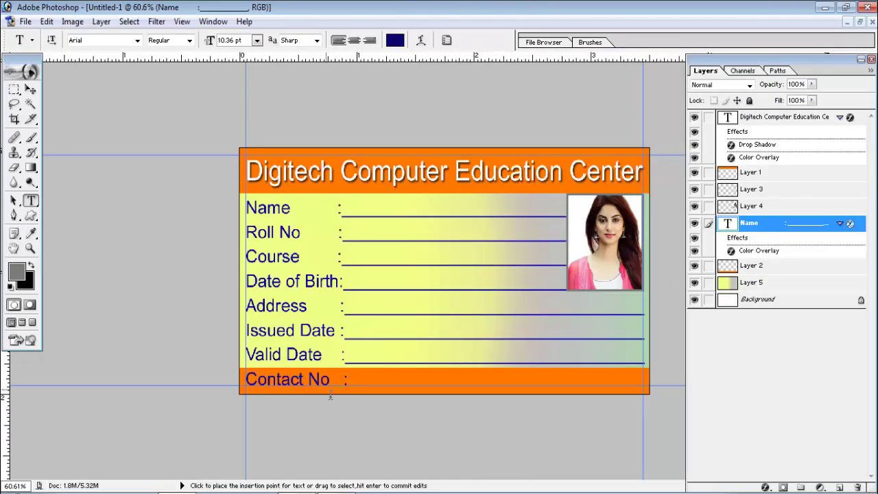
pyautogui.moveTo(251, 392); pyautogui.dragTo(332, 396)
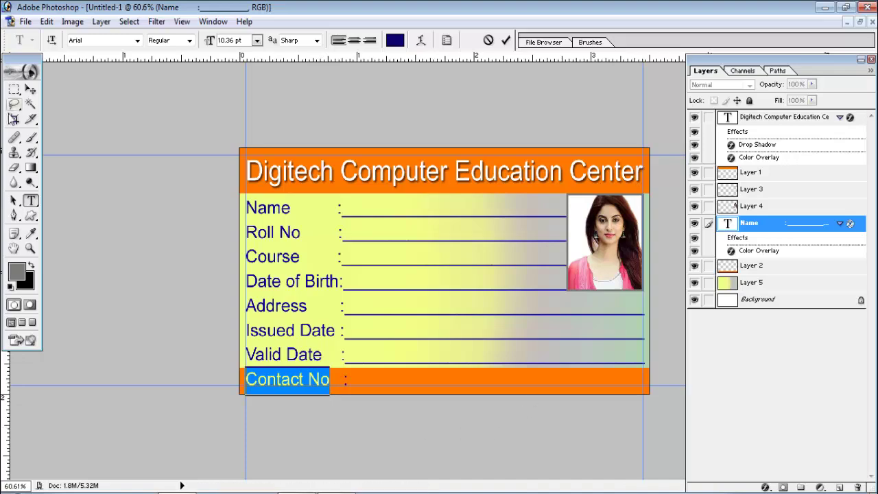
pyautogui.click(30, 90)
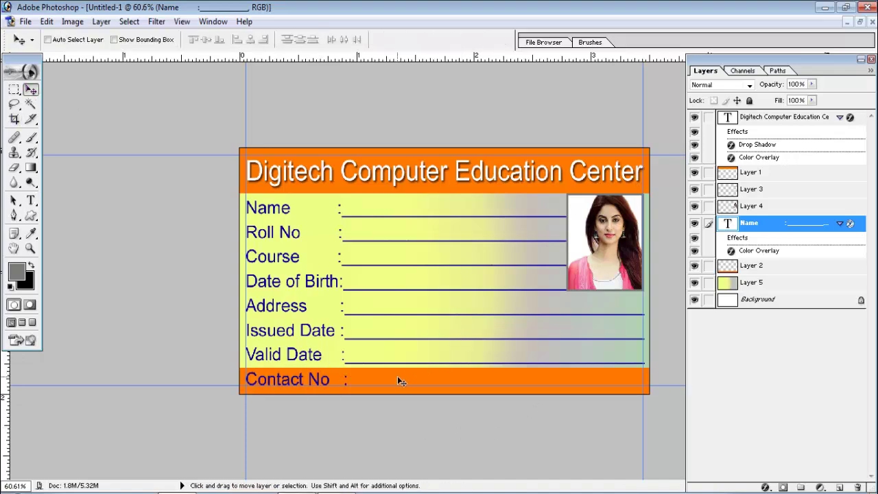
# Step: Remove the four guides from the card and set the view zoom to 55.1%
pyautogui.hotkey('ctrl', '-')
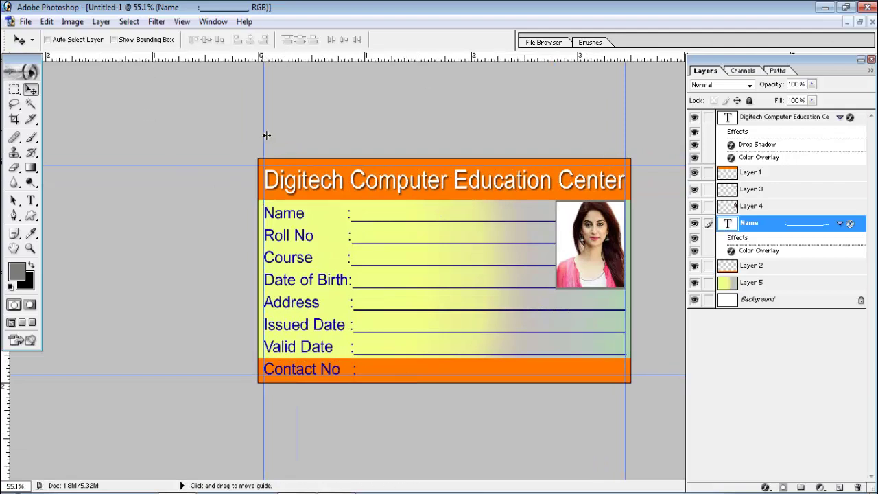
pyautogui.moveTo(5, 124); pyautogui.dragTo(4, 124)
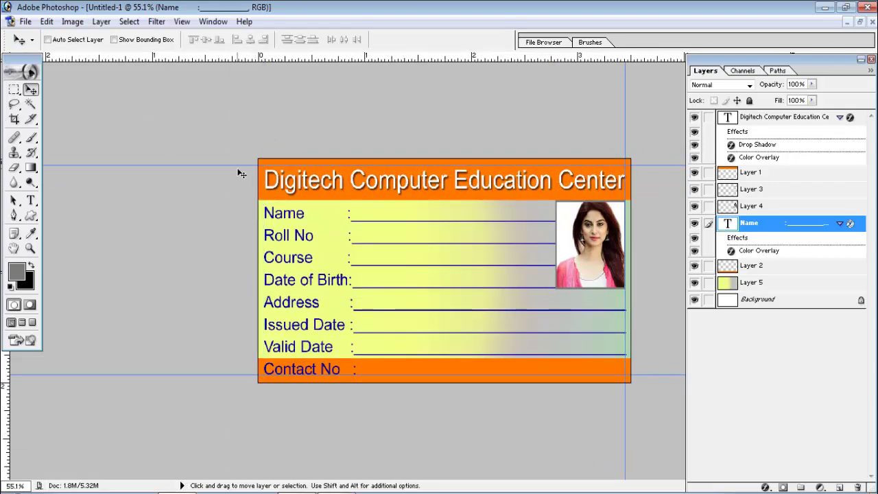
pyautogui.moveTo(245, 35); pyautogui.dragTo(245, 38)
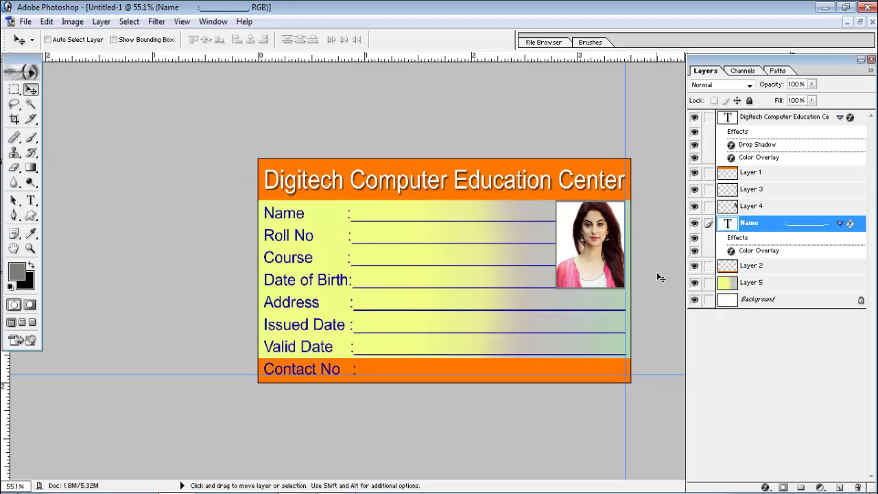
pyautogui.moveTo(625, 276); pyautogui.dragTo(765, 276)
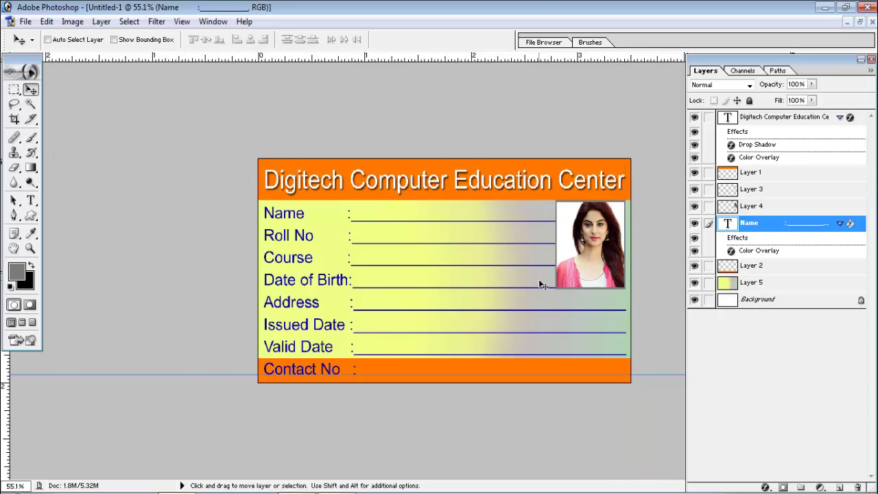
pyautogui.moveTo(578, 382); pyautogui.dragTo(613, 425)
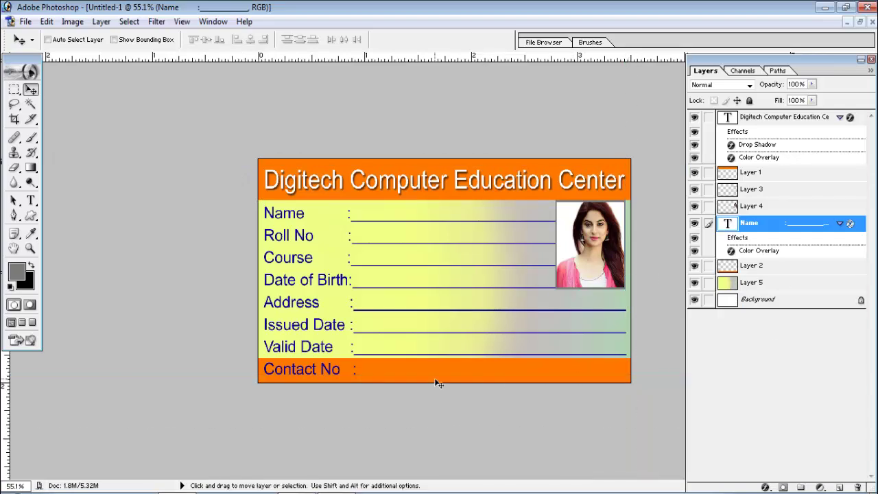
pyautogui.hotkey('ctrl', '0')
pyautogui.hotkey('ctrl', '+')
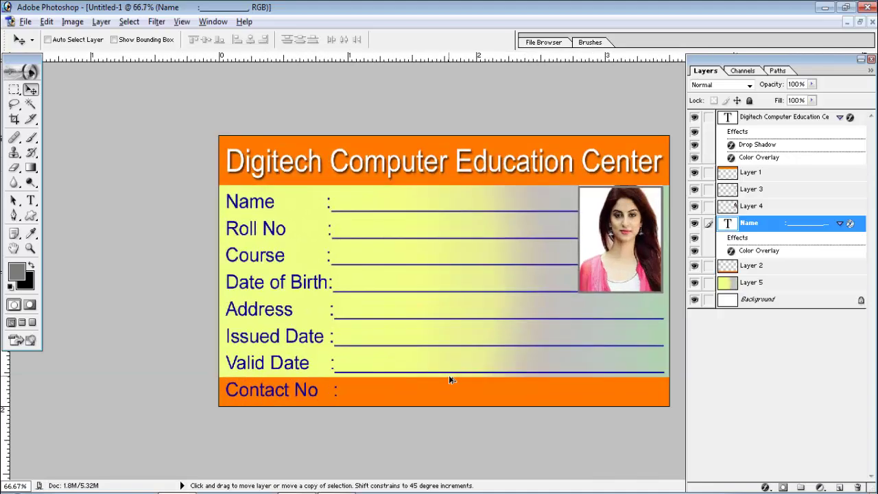
pyautogui.hotkey('ctrl', '-')
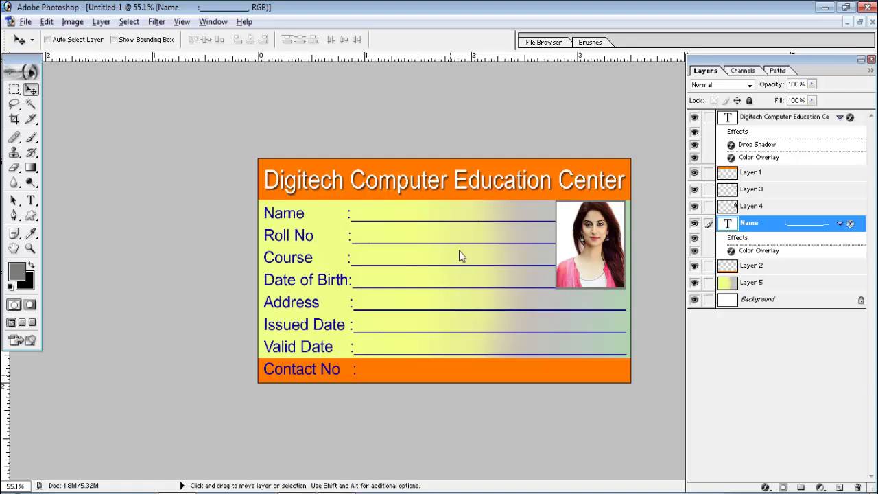
# Step: Open the Ganesha wallpaper image
pyautogui.click(26, 21)
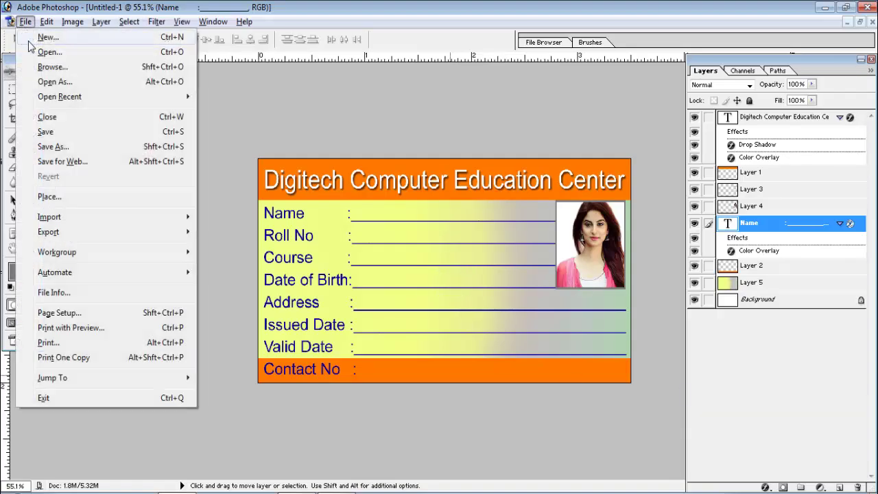
pyautogui.click(58, 57)
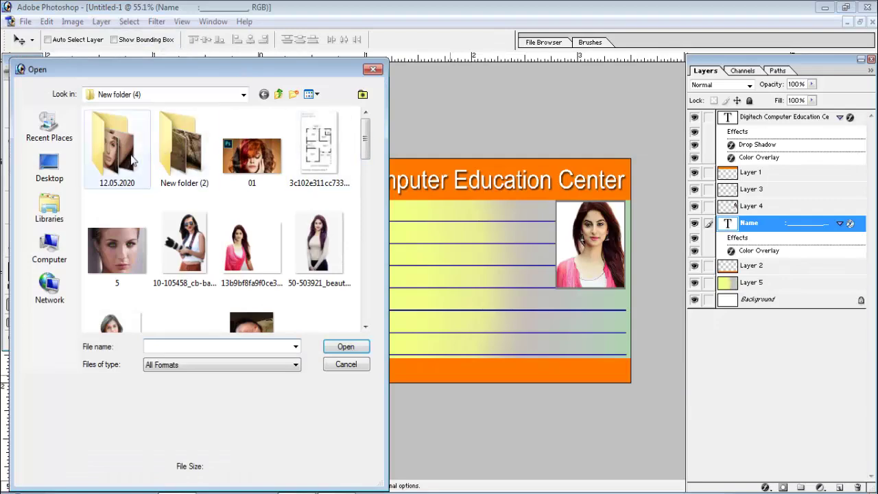
pyautogui.moveTo(363, 148)
pyautogui.mouseDown()
pyautogui.moveTo(369, 246)
pyautogui.moveTo(368, 230)
pyautogui.mouseUp()
pyautogui.click(186, 193)
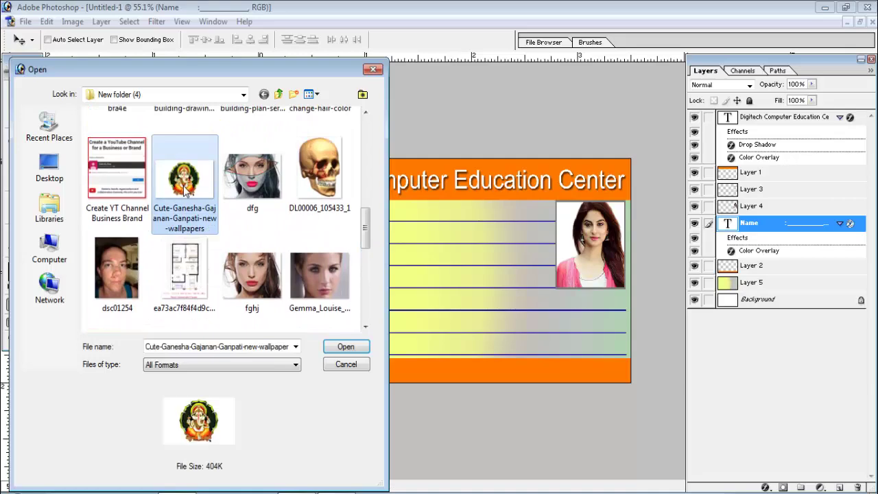
pyautogui.click(344, 346)
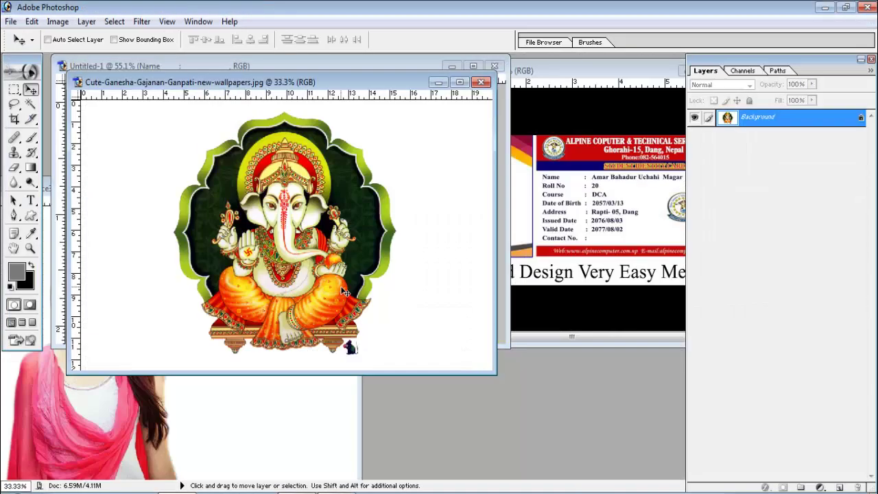
# Step: Magic Wand the white background, invert the selection and copy the Ganesha figure
pyautogui.click(31, 104)
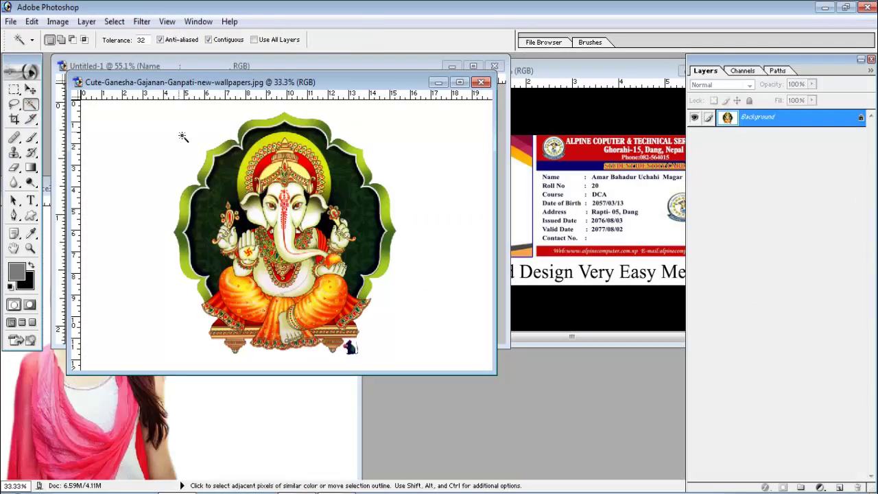
pyautogui.click(225, 138)
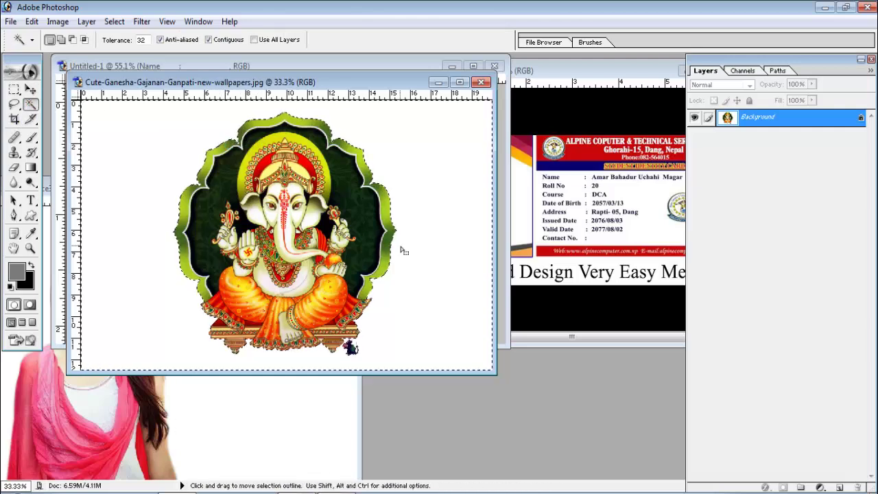
pyautogui.hotkey('ctrl', 'shift', 'i')
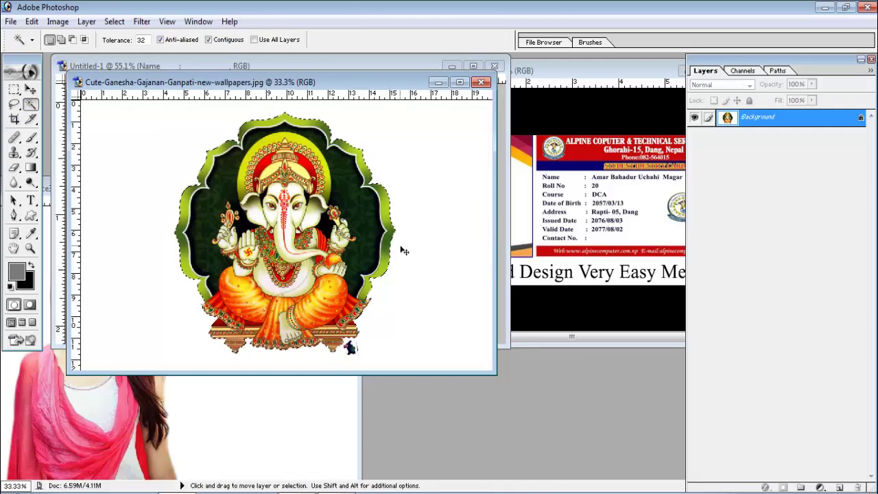
pyautogui.press('Delete')
# Step: Close the Ganesha image without saving and paste the figure onto the ID card
pyautogui.click(481, 82)
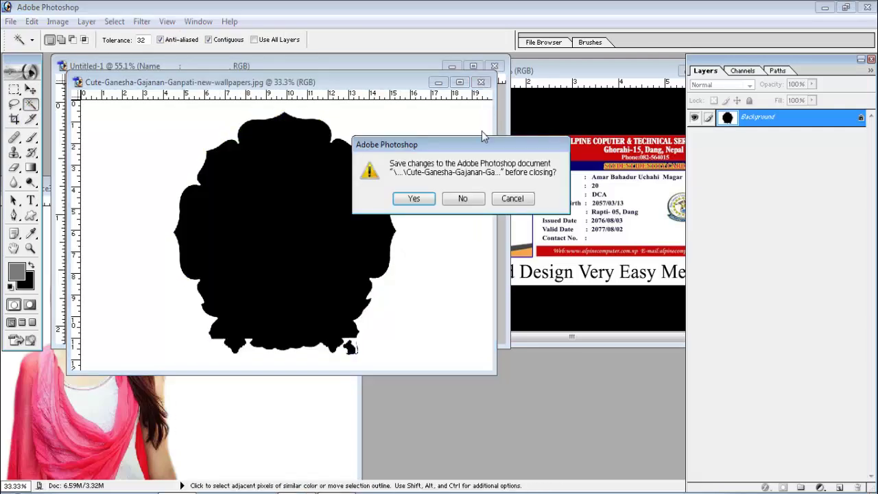
pyautogui.click(462, 199)
pyautogui.click(30, 89)
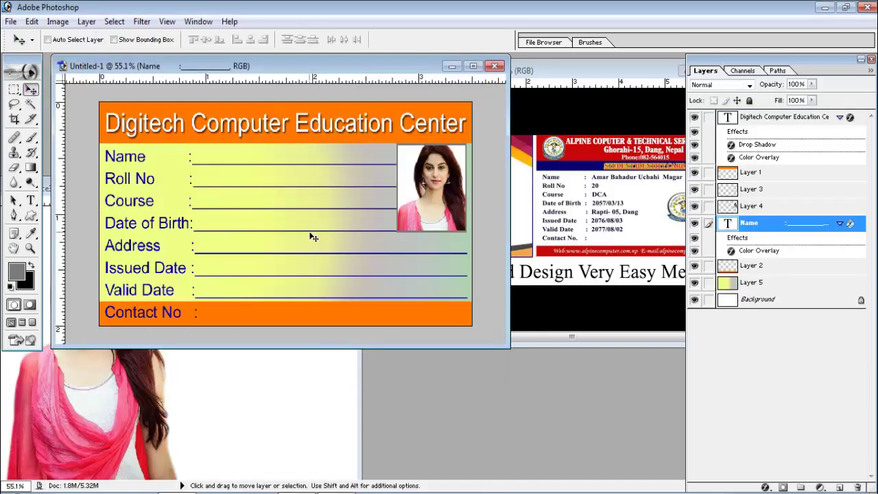
pyautogui.hotkey('ctrl', 'v')
# Step: Scale the pasted Ganesha down to fit the middle of the card
pyautogui.click(473, 66)
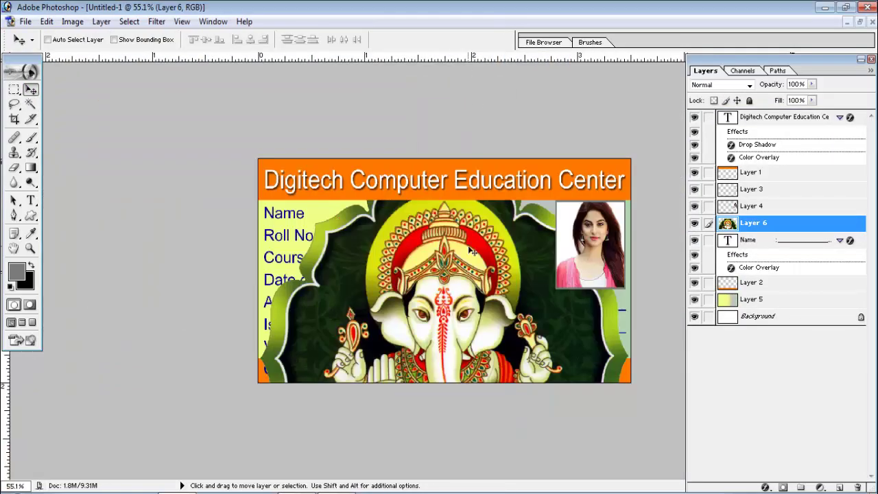
pyautogui.hotkey('ctrl', 't')
pyautogui.moveTo(619, 137)
pyautogui.mouseDown()
pyautogui.moveTo(545, 277)
pyautogui.moveTo(505, 322)
pyautogui.moveTo(497, 257)
pyautogui.mouseUp()
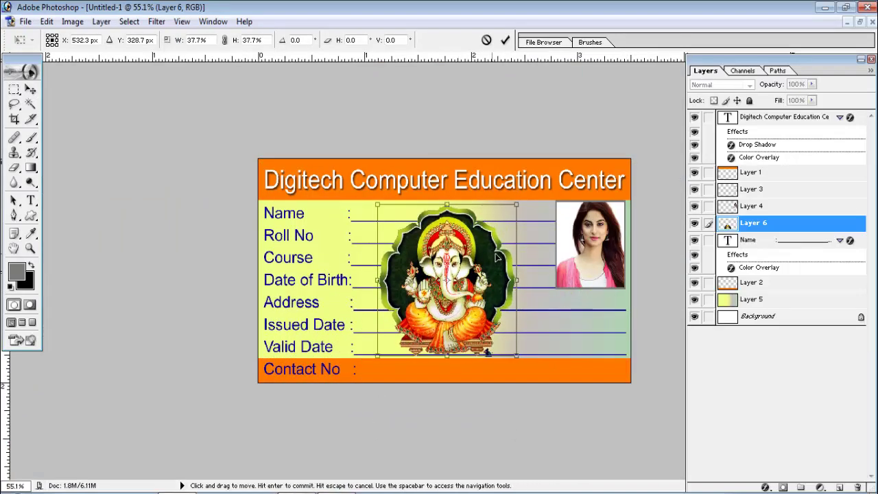
pyautogui.press('Return')
# Step: Set the Ganesha layer's opacity to 10% for a faint watermark
pyautogui.press('1')
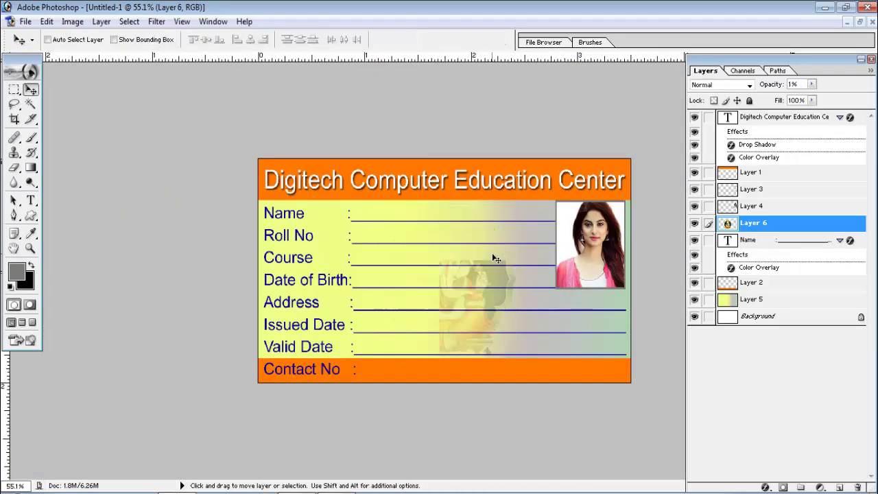
pyautogui.press('2')
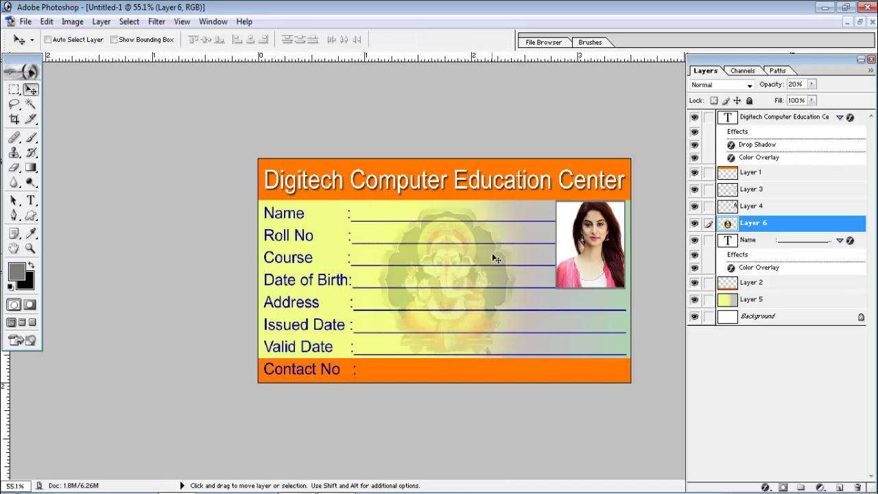
pyautogui.press('5')
pyautogui.press('1')
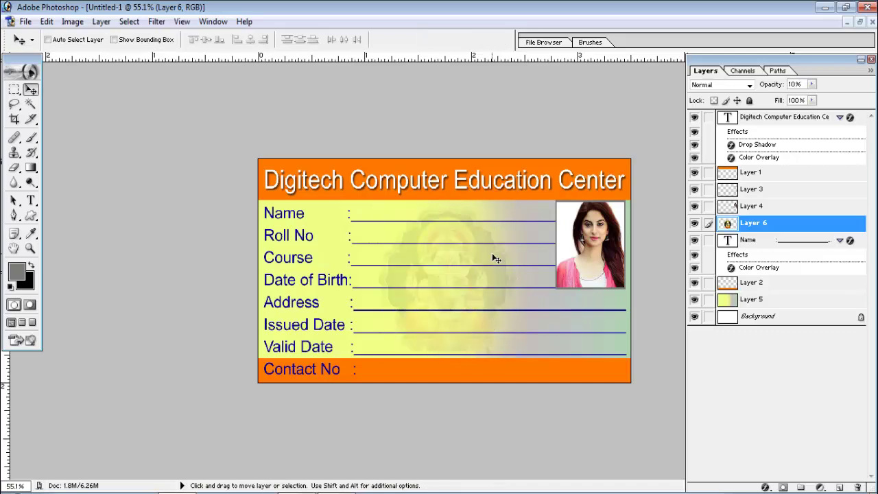
pyautogui.press('2')
pyautogui.press('3')
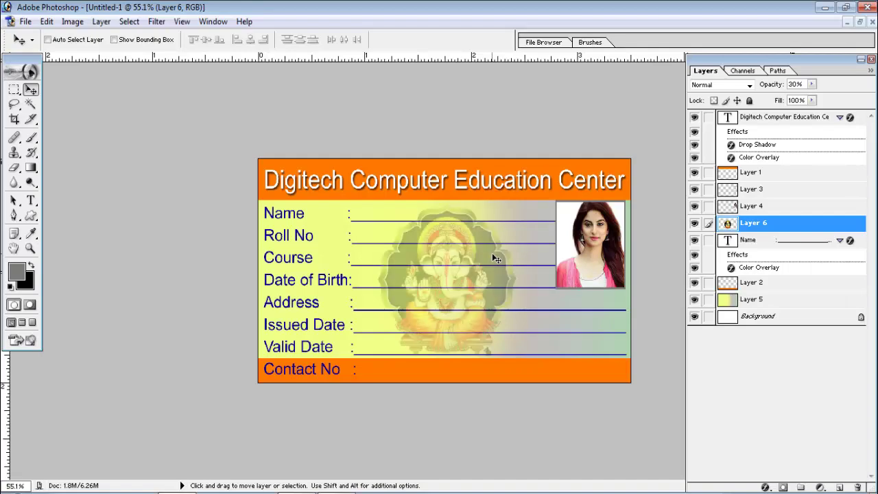
pyautogui.press('1')
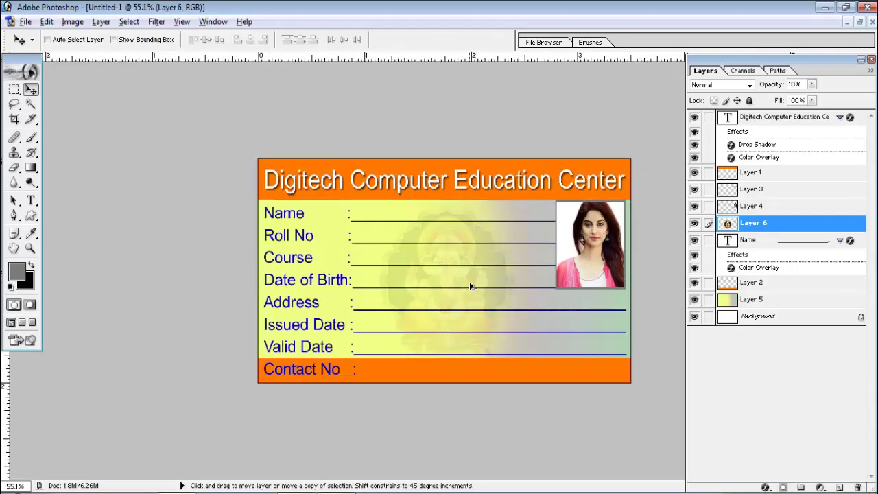
pyautogui.moveTo(689, 71); pyautogui.dragTo(717, 71)
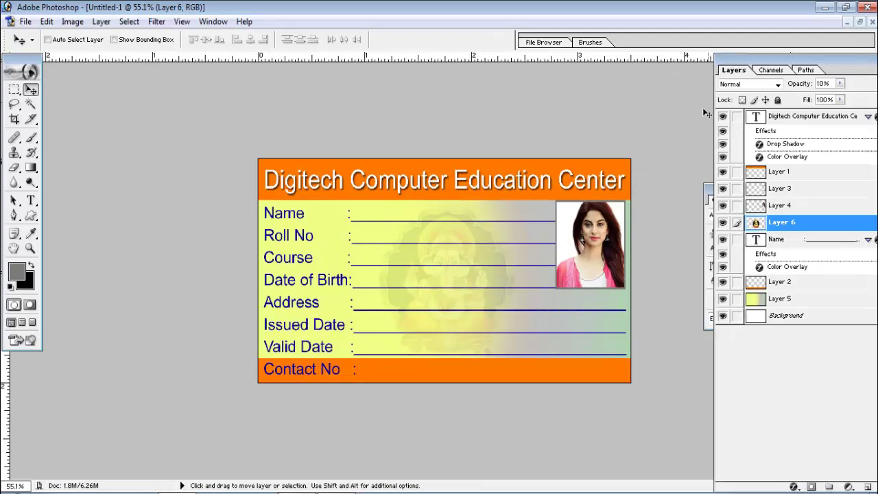
pyautogui.rightClick(376, 181)
pyautogui.click(384, 186)
pyautogui.hotkey('shift', 'Right')
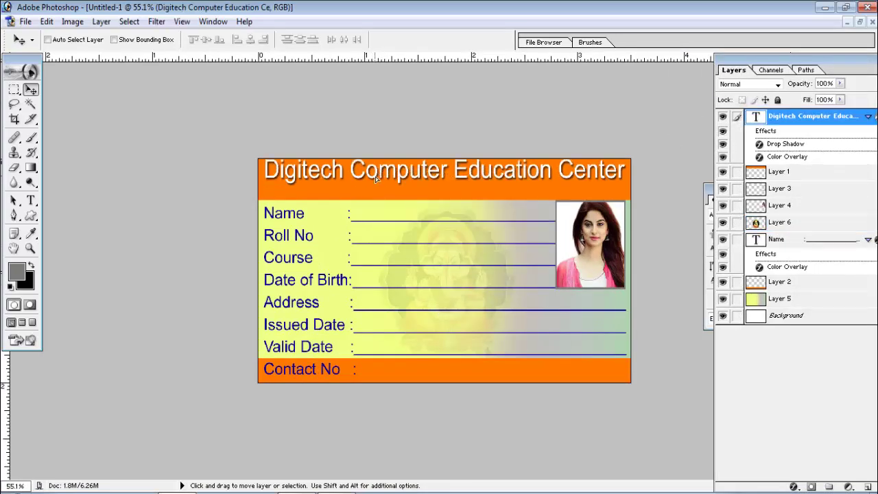
pyautogui.hotkey('shift', 'Up')
pyautogui.hotkey('shift', 'Left')
pyautogui.hotkey('shift', 'Down')
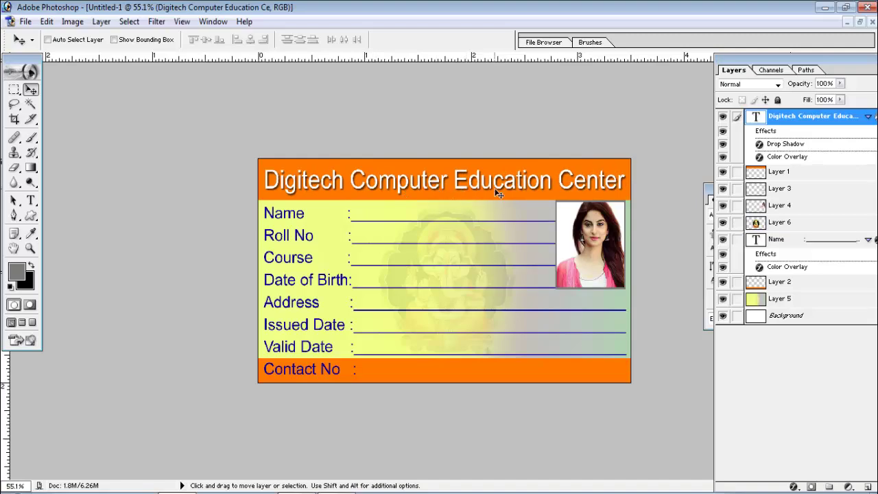
pyautogui.scroll(-2, 394, 329)
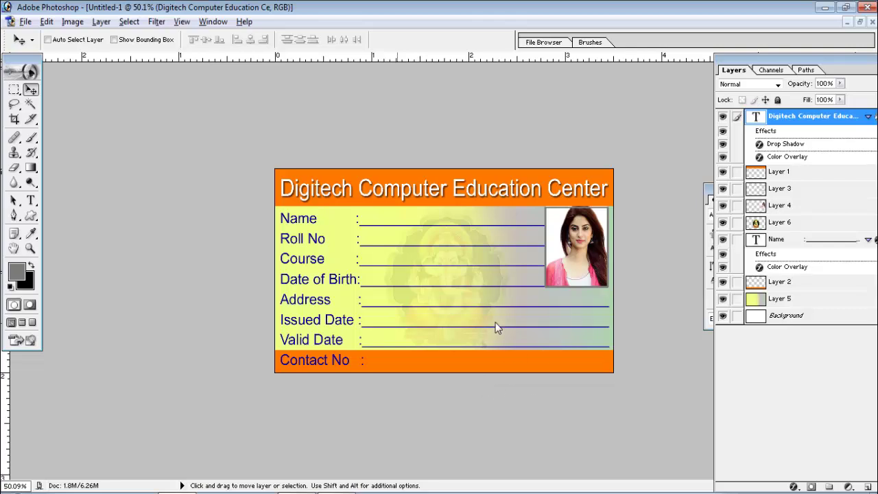
# Step: Save the card as a JPEG named asdfghj on the Desktop with default quality options
pyautogui.click(25, 21)
pyautogui.click(59, 147)
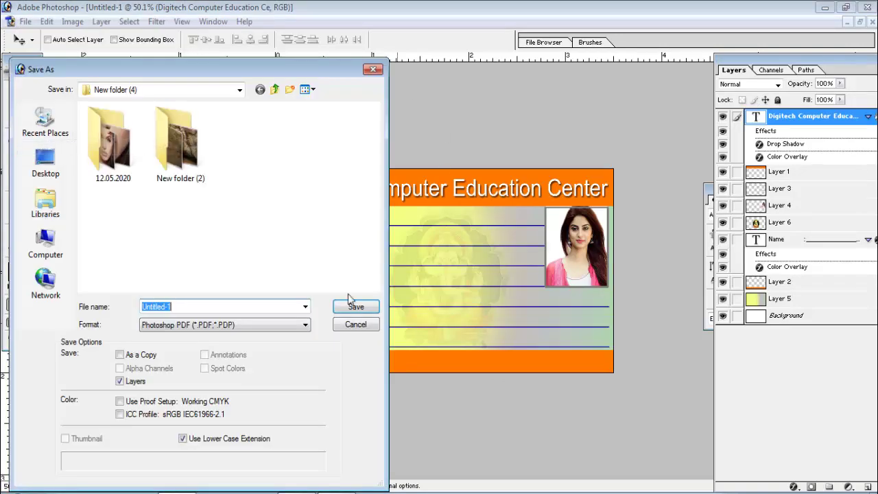
pyautogui.click(205, 329)
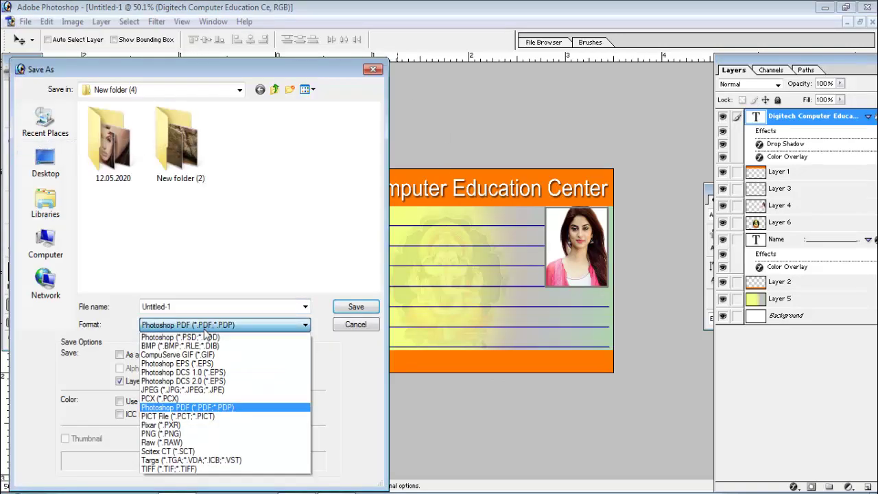
pyautogui.click(206, 384)
pyautogui.moveTo(198, 308); pyautogui.dragTo(144, 307)
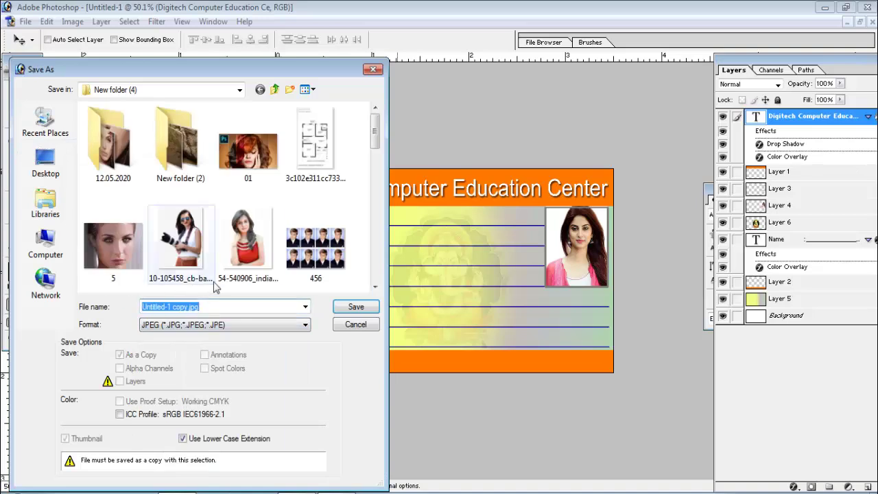
pyautogui.write('asdfghj')
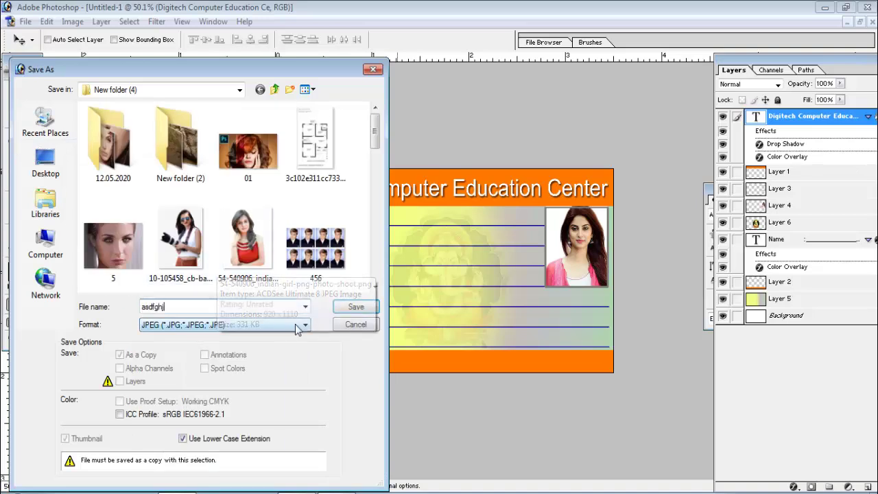
pyautogui.click(44, 162)
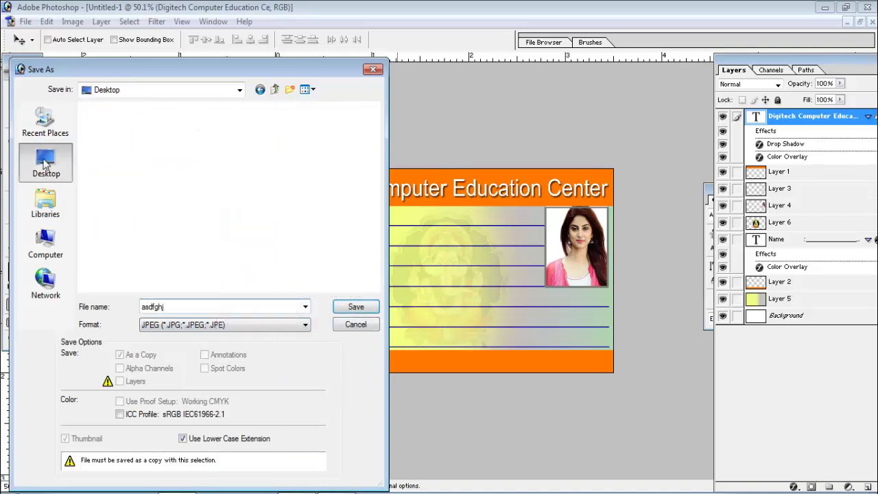
pyautogui.click(355, 307)
pyautogui.click(461, 141)
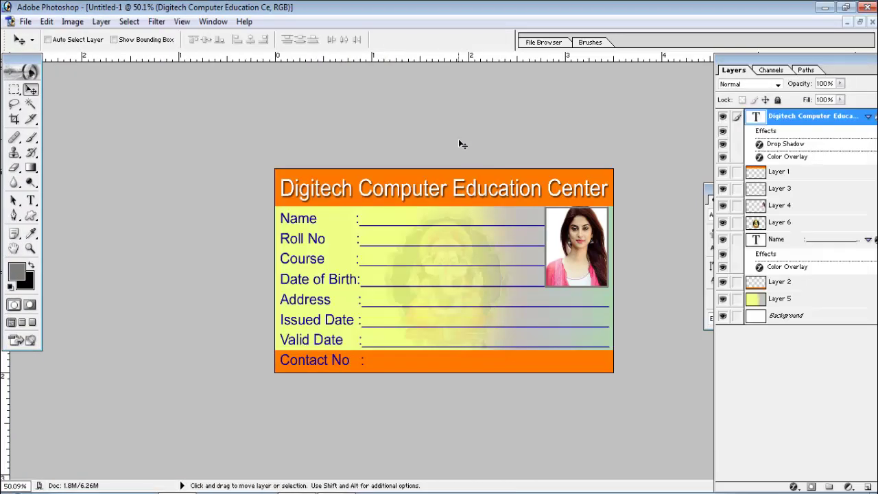
# Step: Minimize Photoshop and open asdfghj from the desktop in ACDSee Quick View
pyautogui.click(824, 7)
pyautogui.doubleClick(512, 273)
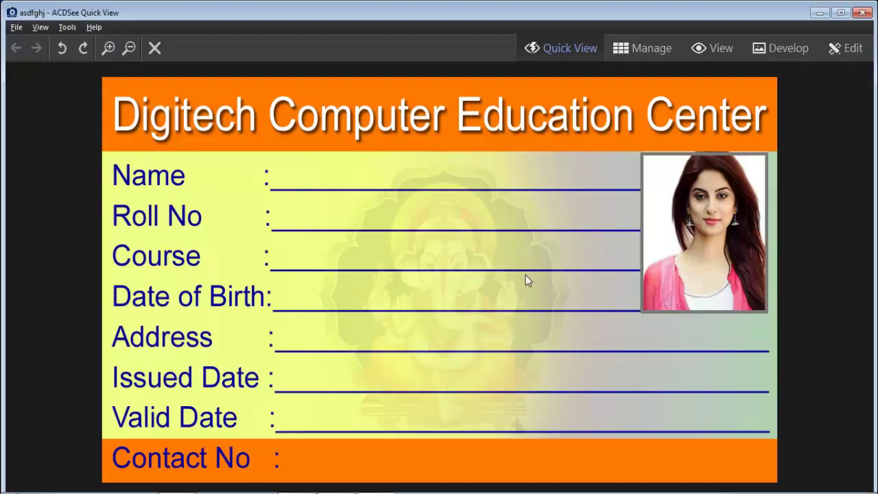